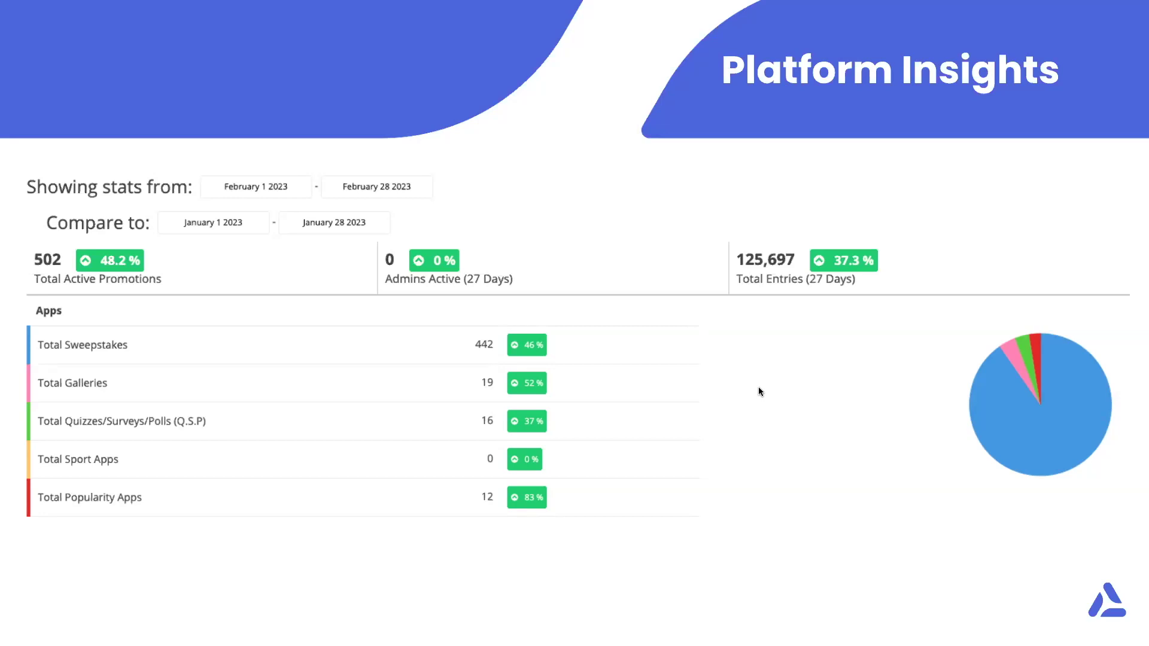
Advance to the final slide, end the slideshow and switch to the Audience dashboard.
key(Right)
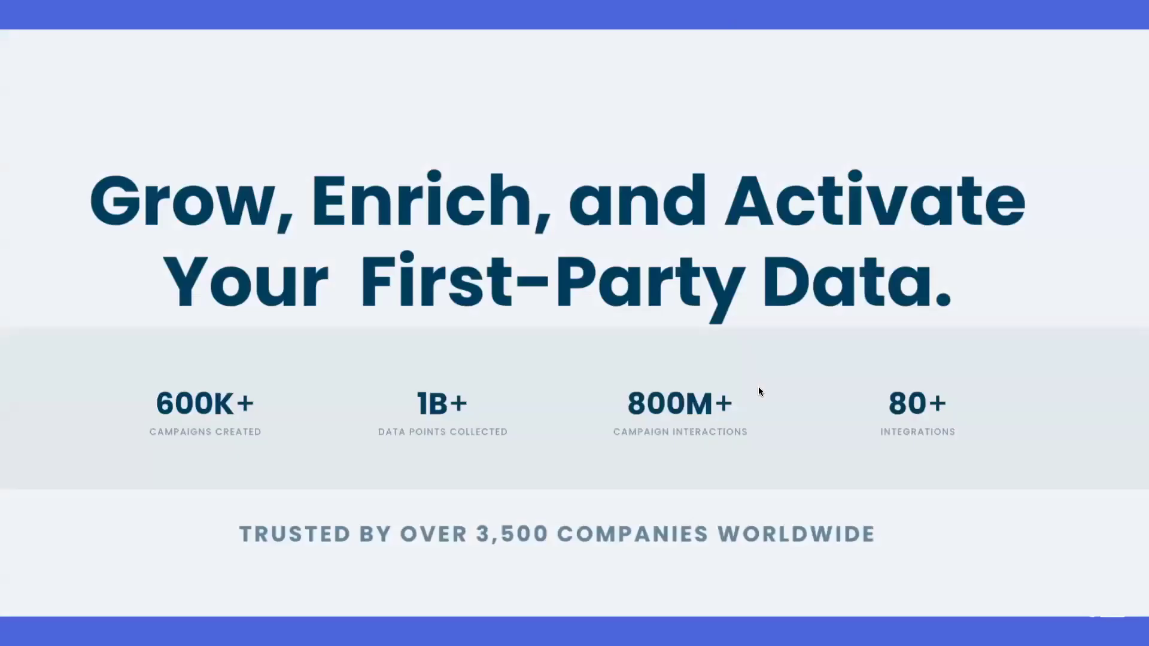
key(Escape)
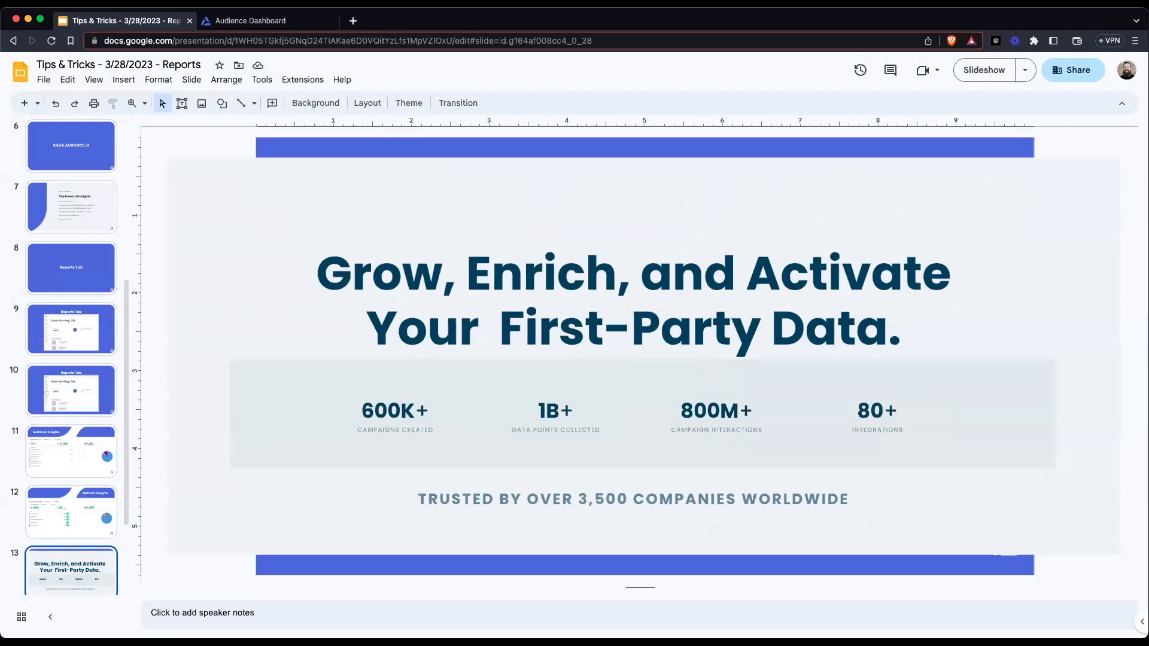
key(ctrl+Tab)
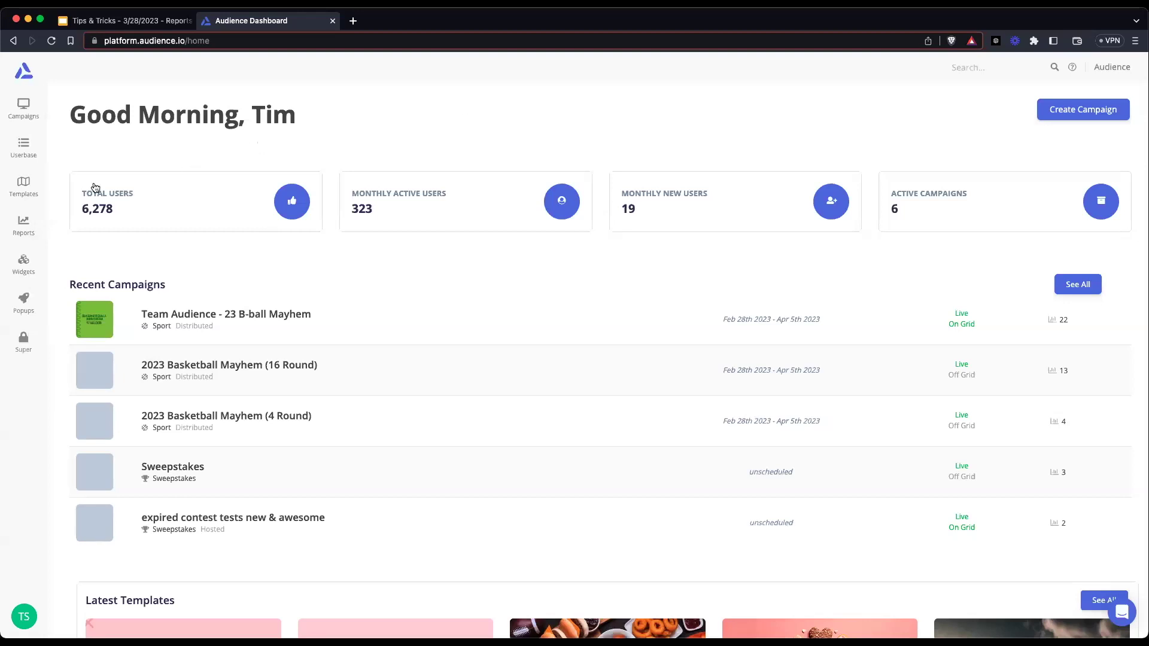
Open the Audience report in the Reporting section, reopening Reporting from the dashboard home page.
click(27, 227)
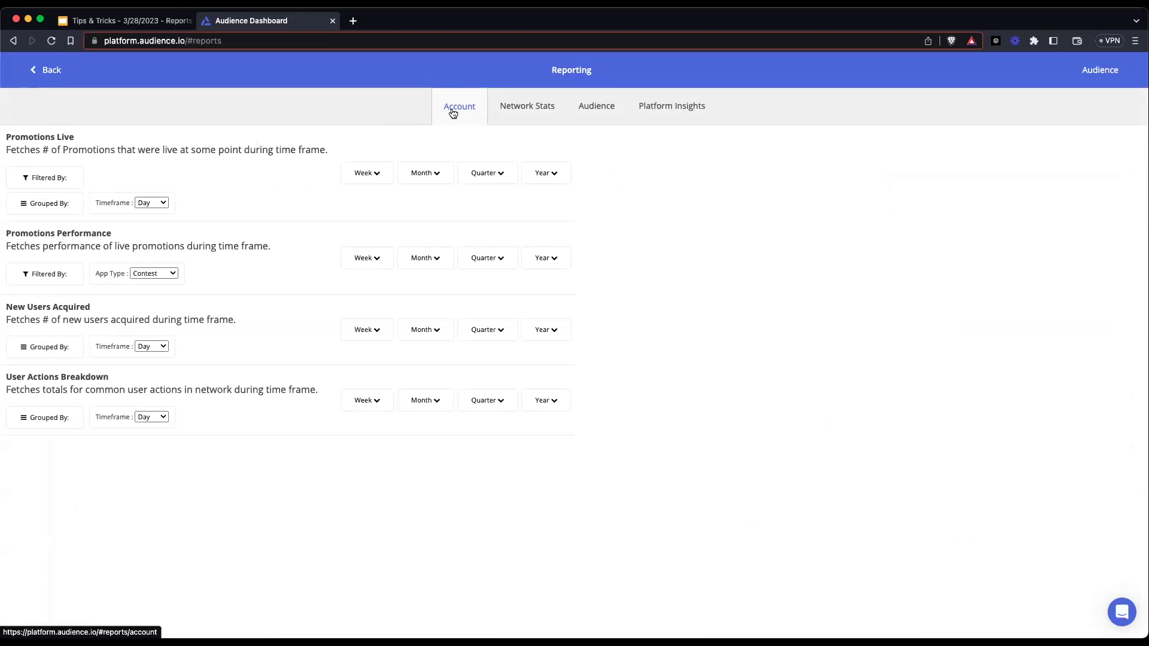
click(599, 111)
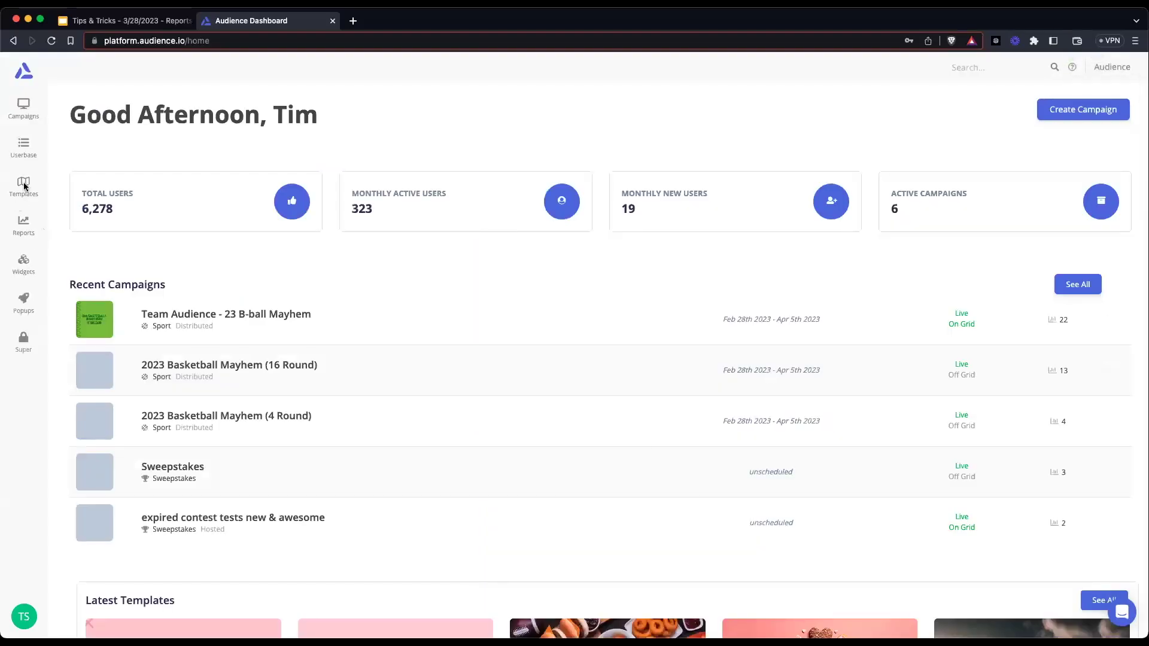
click(25, 222)
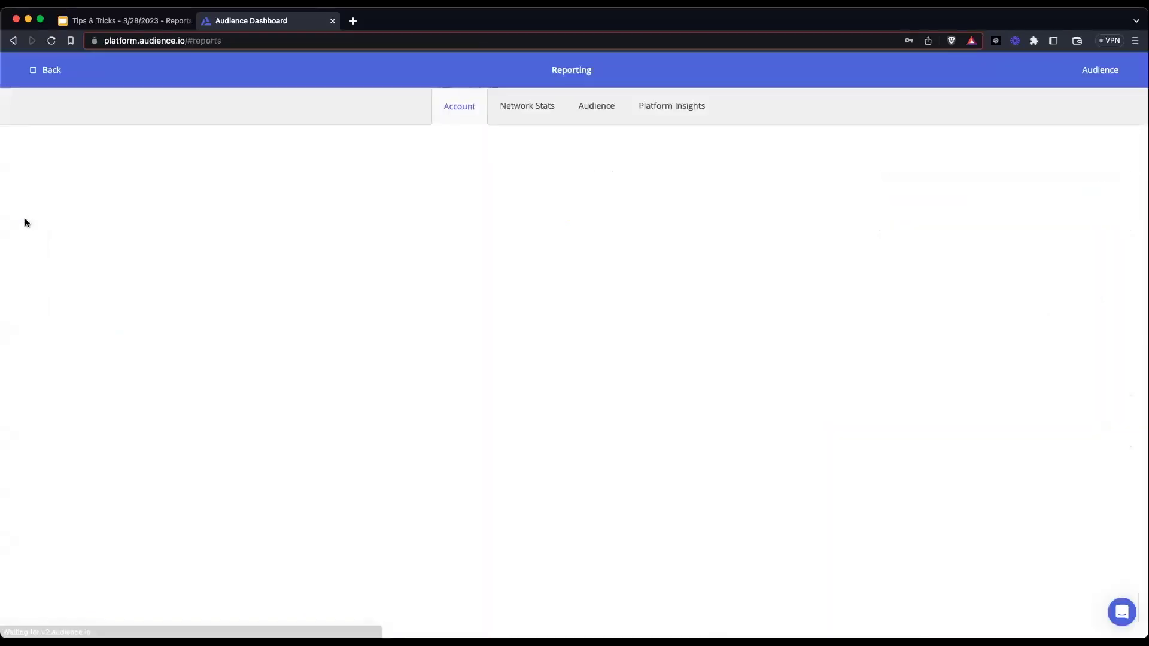
click(592, 106)
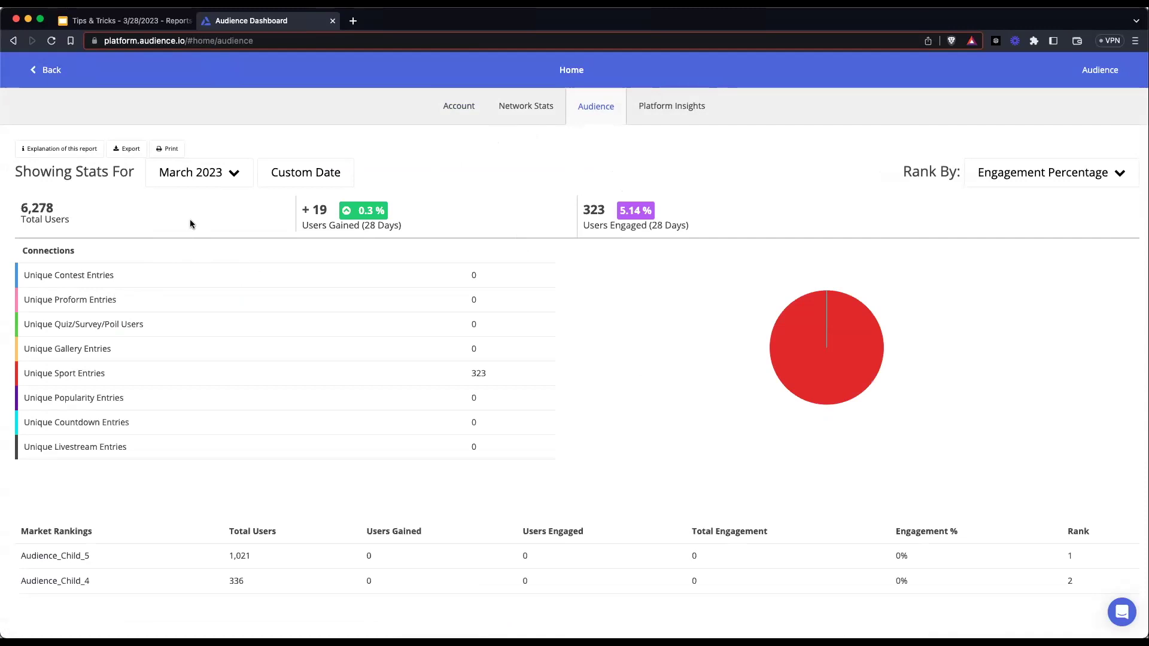
Examine the March 2023 Audience report, covering user totals, connections by entry type, and the market, station and substation rankings.
scroll(311, 283, down, 3)
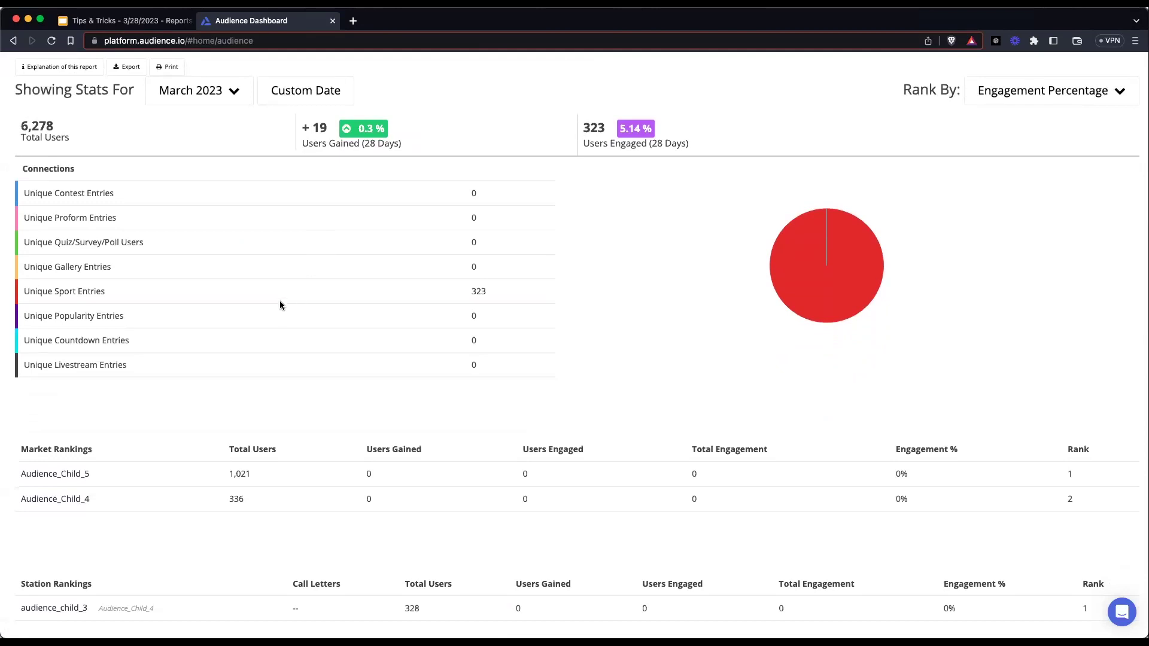
scroll(280, 305, down, 3)
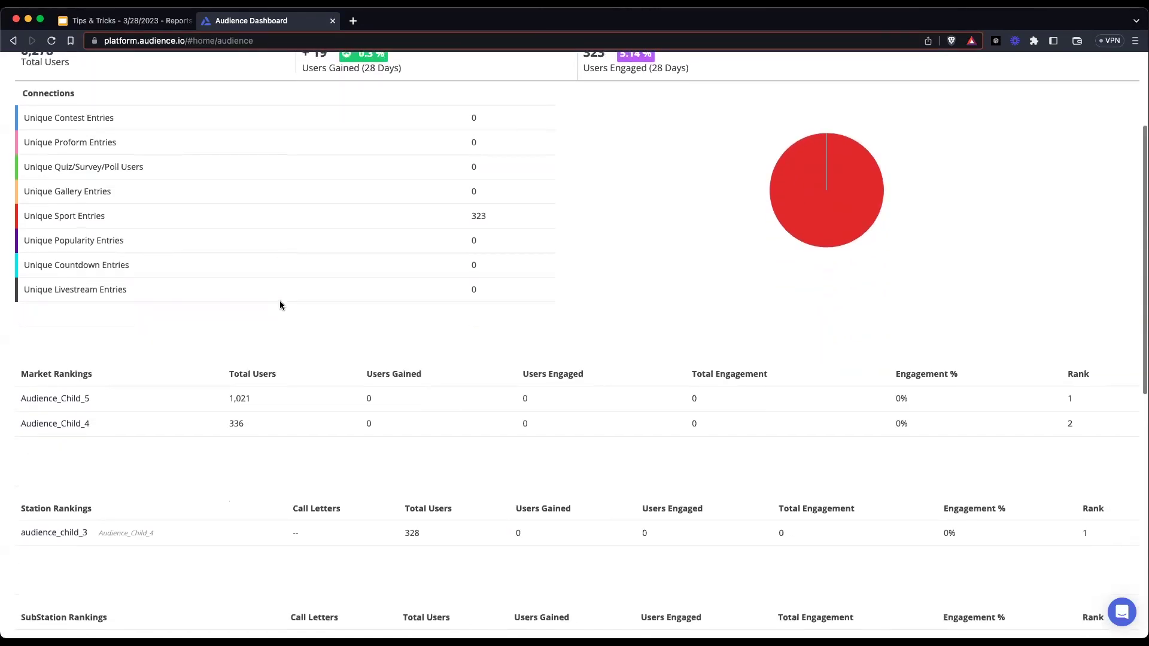
scroll(280, 302, up, 2)
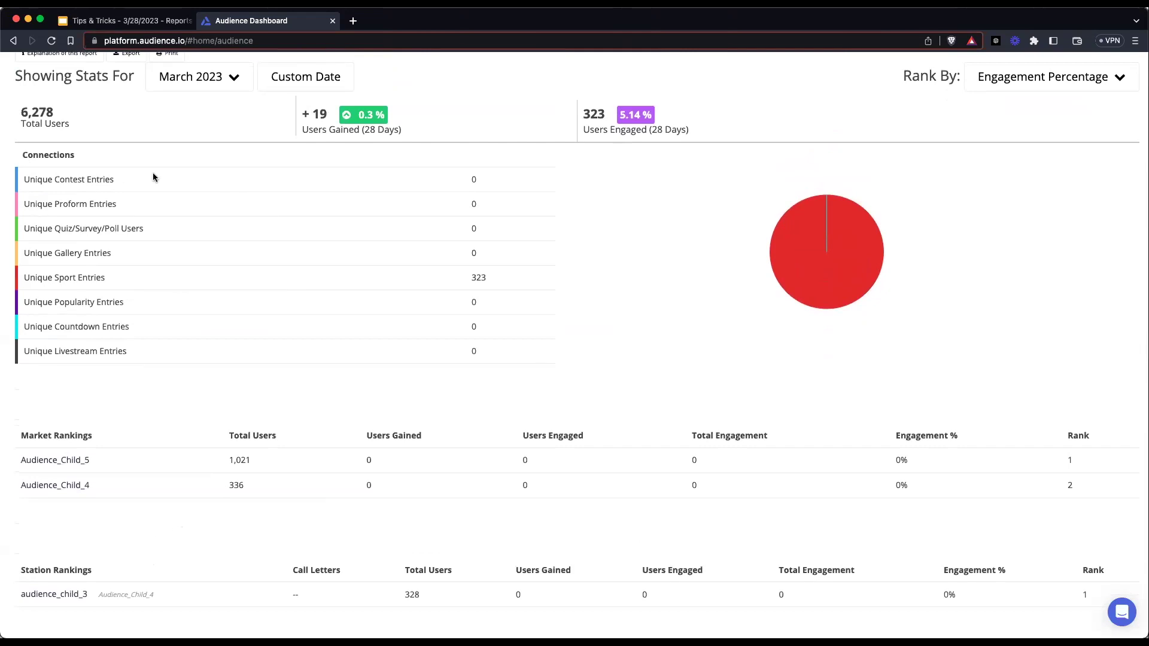
scroll(80, 143, up, 3)
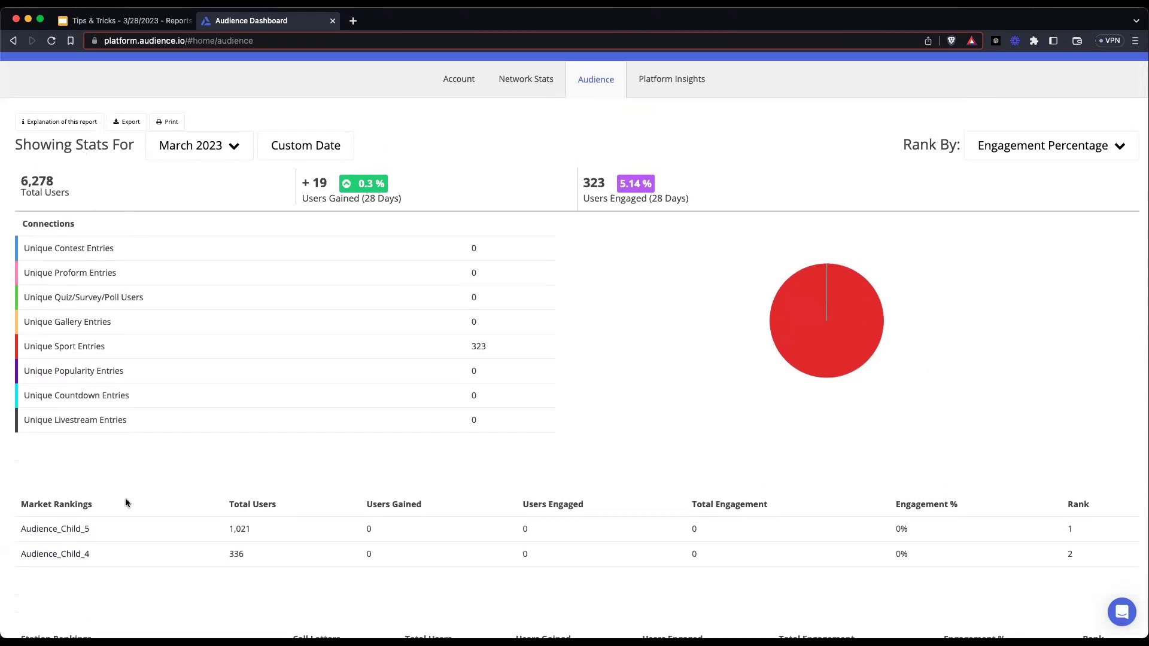
scroll(122, 391, down, 3)
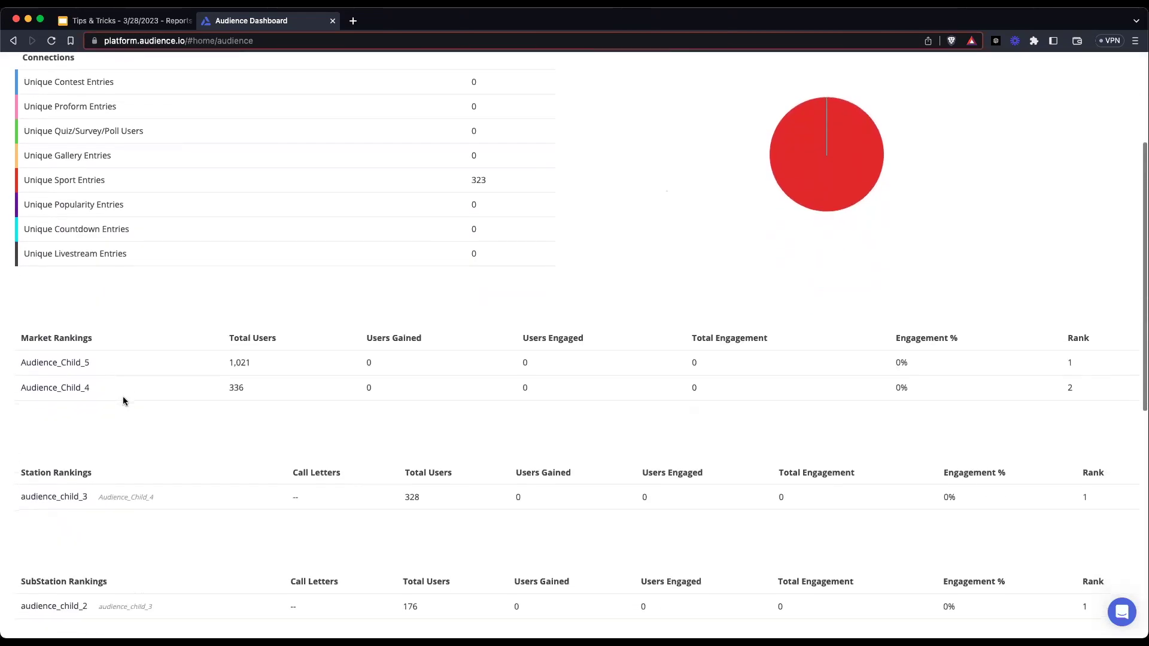
scroll(124, 401, down, 1)
scroll(123, 400, up, 2)
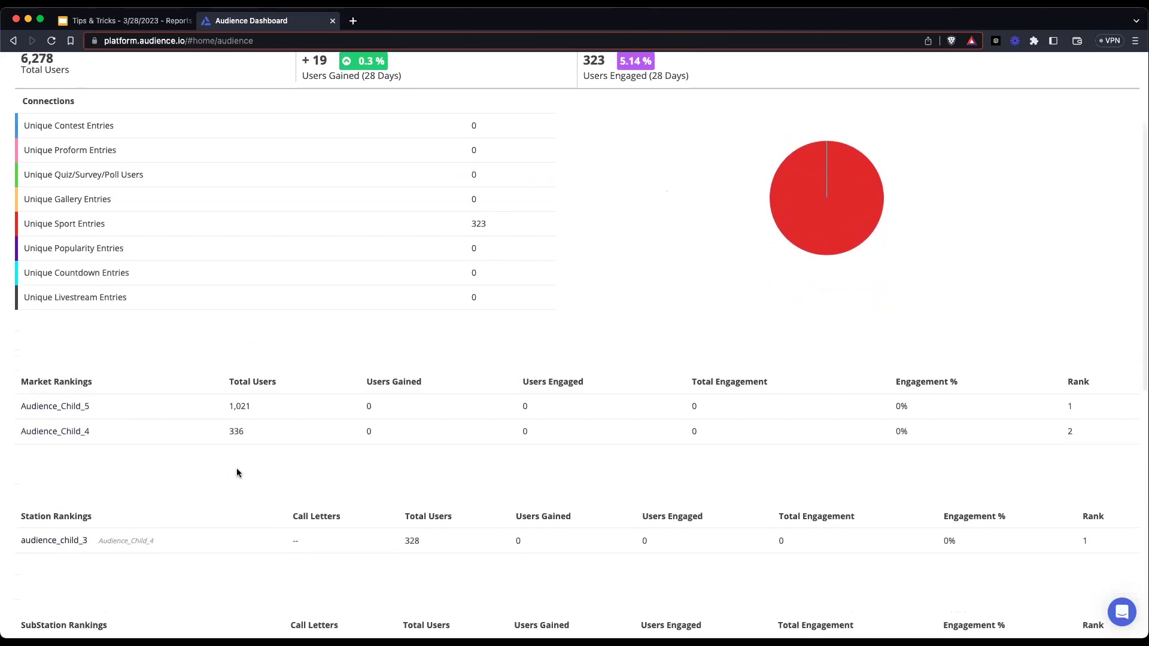
scroll(82, 512, down, 2)
scroll(350, 529, up, 4)
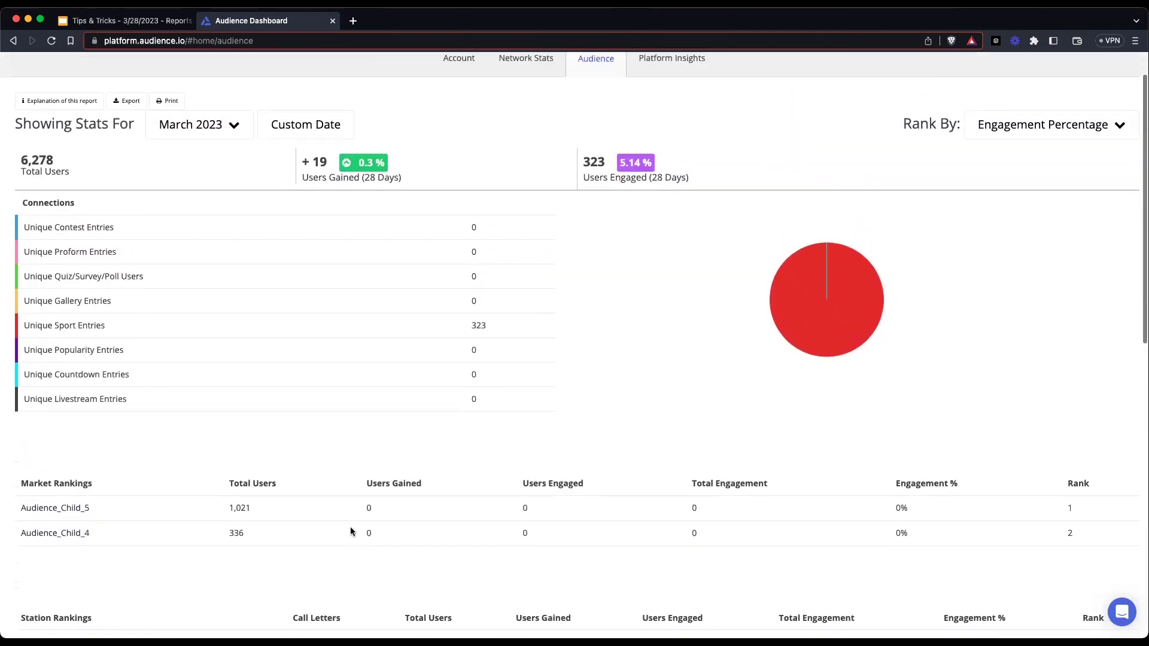
scroll(350, 530, up, 1)
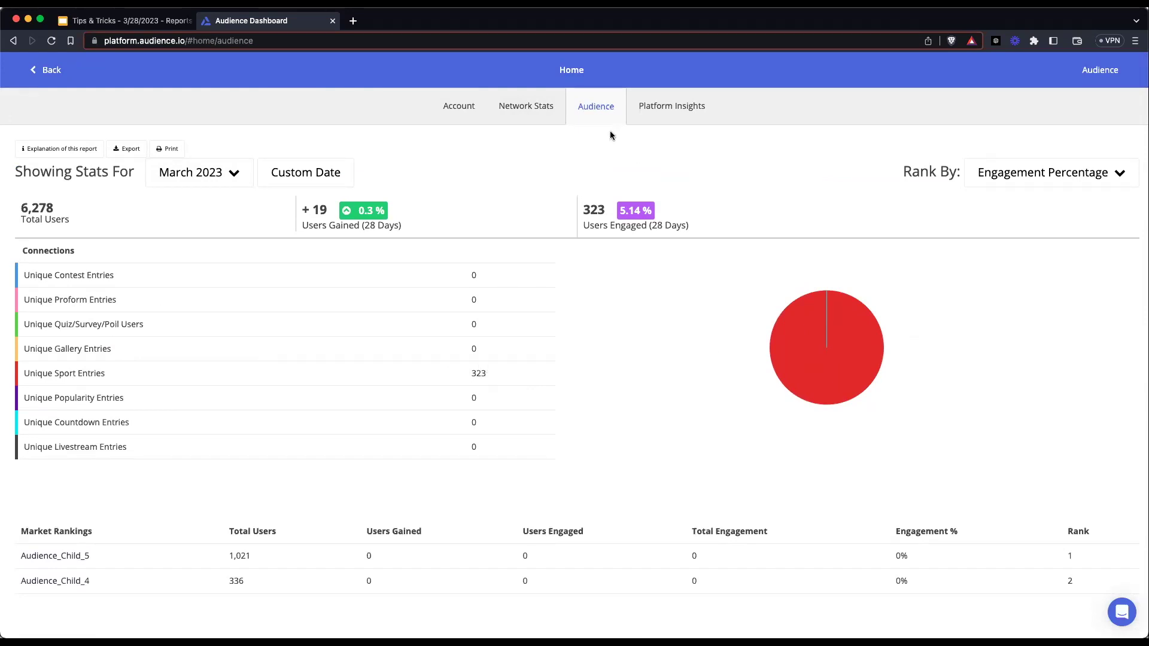
Review the month choices and Rank By criteria offered for the Audience report, along with its ranking tables.
click(191, 178)
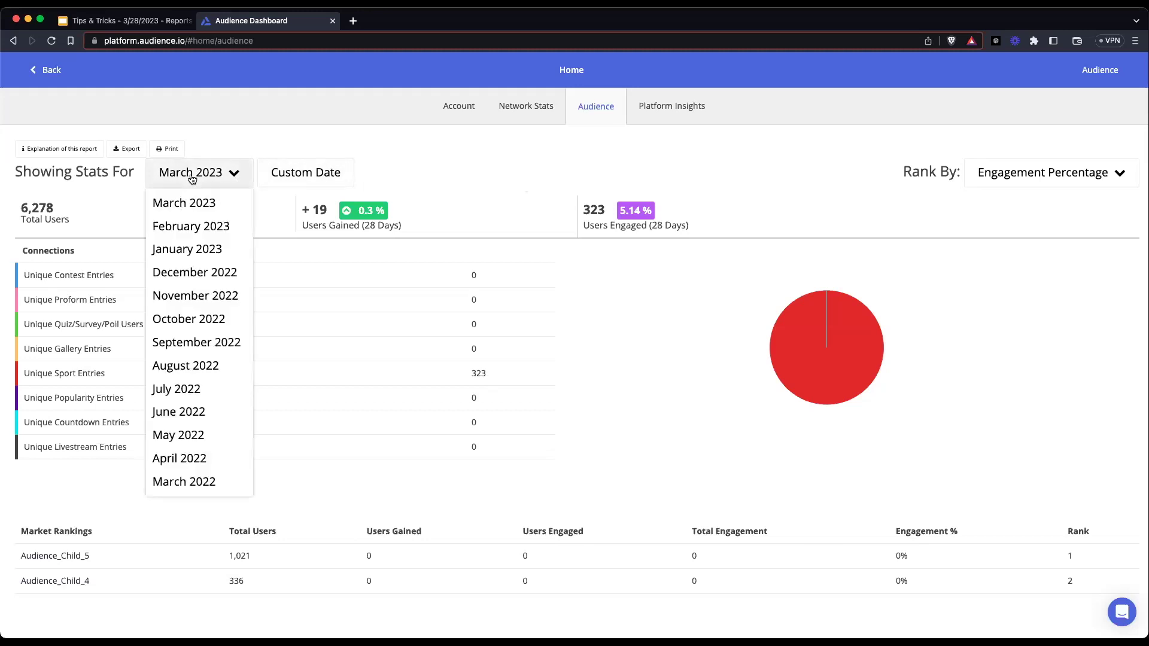
click(292, 158)
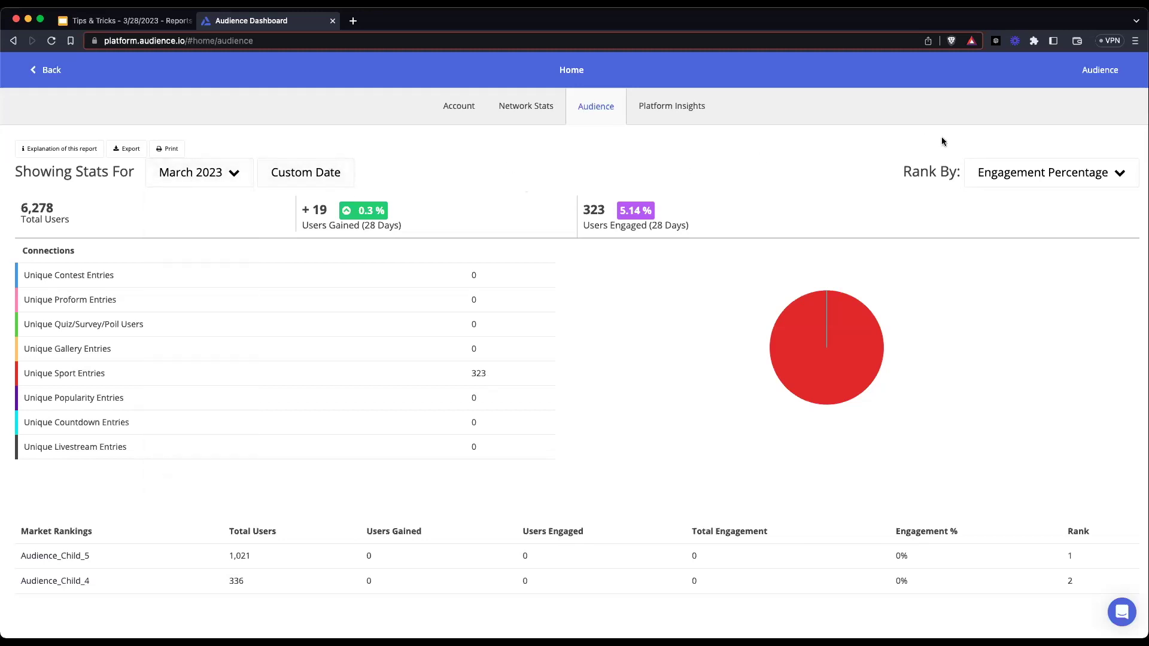
click(1014, 174)
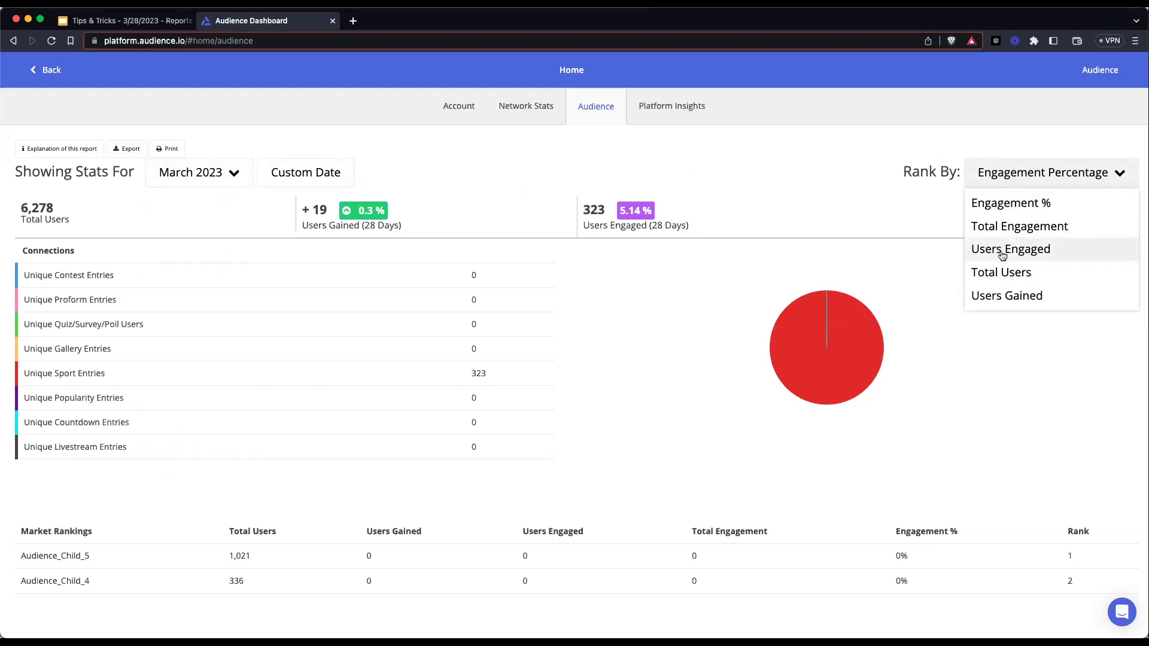
click(825, 219)
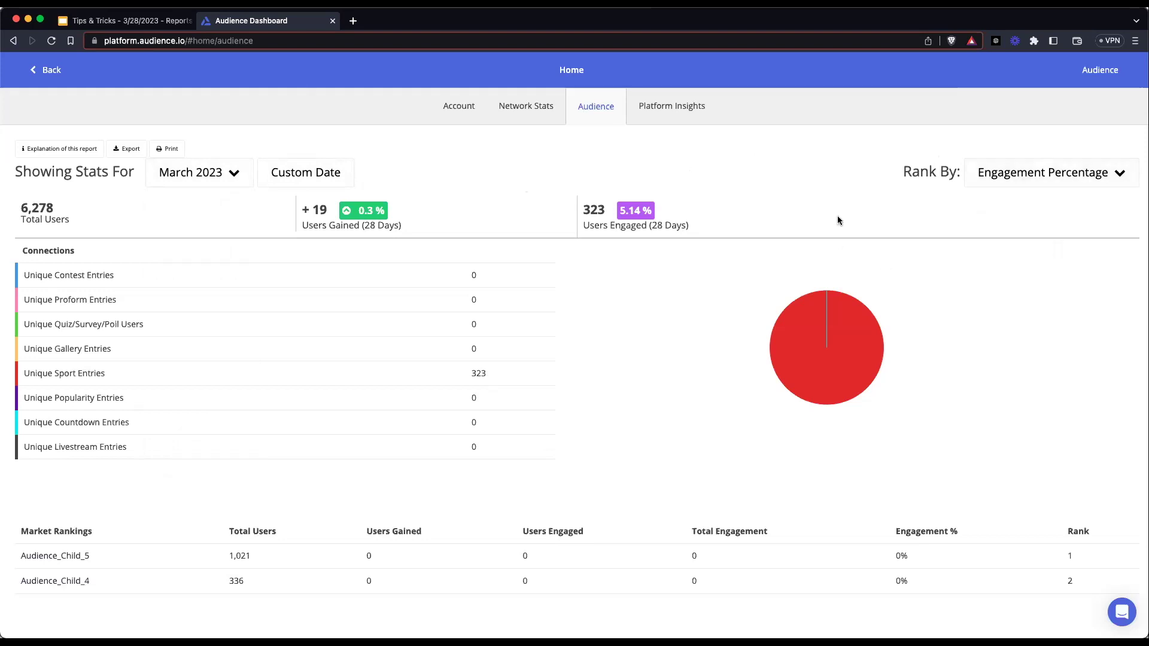
scroll(682, 159, down, 5)
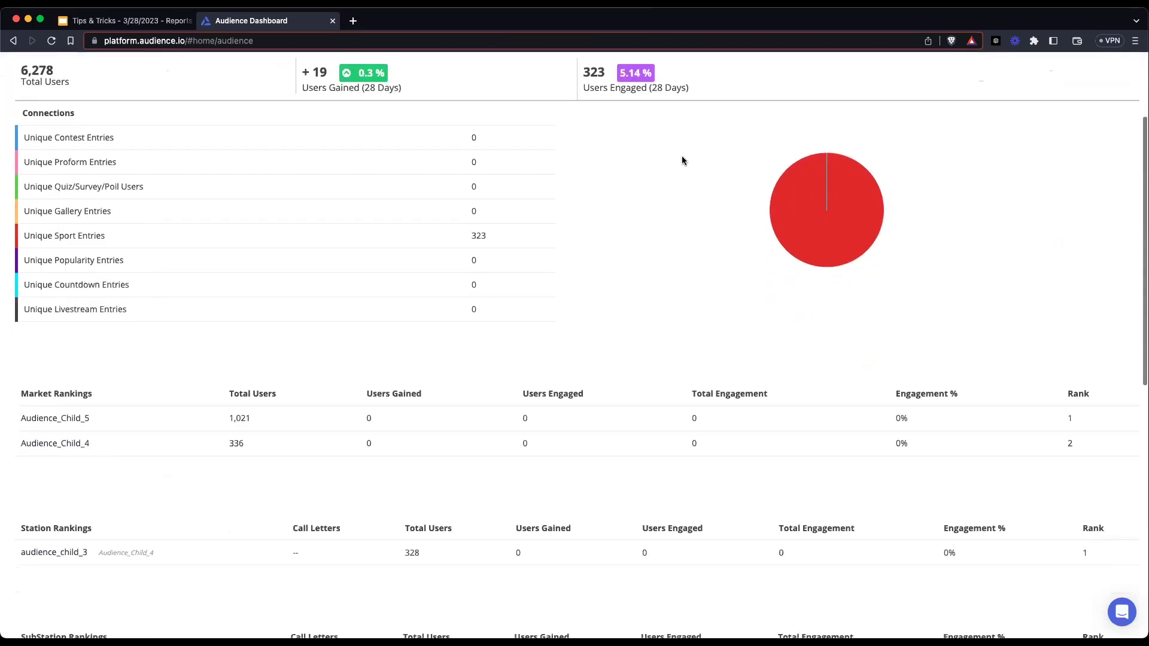
scroll(682, 159, up, 5)
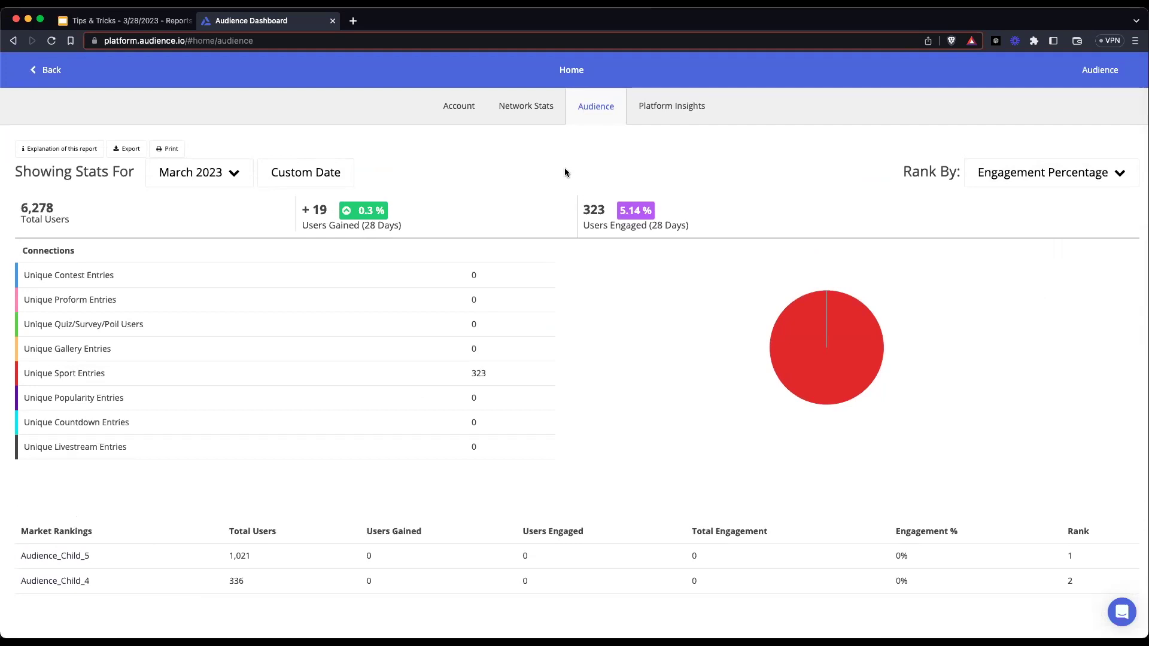
scroll(564, 172, down, 3)
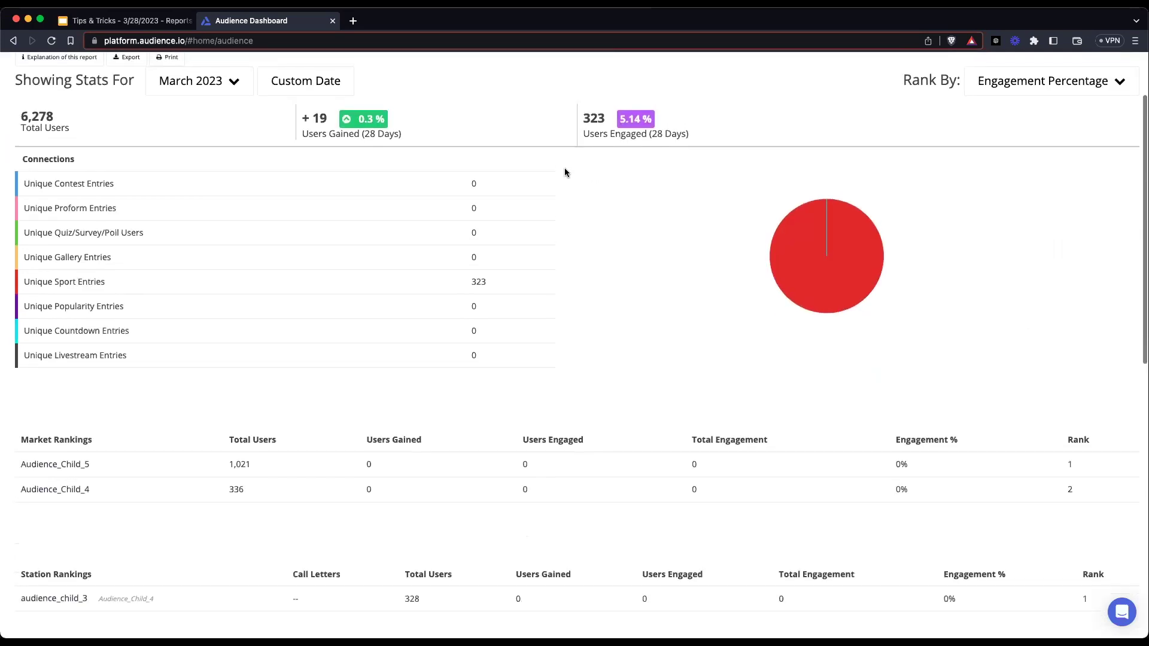
scroll(565, 172, up, 3)
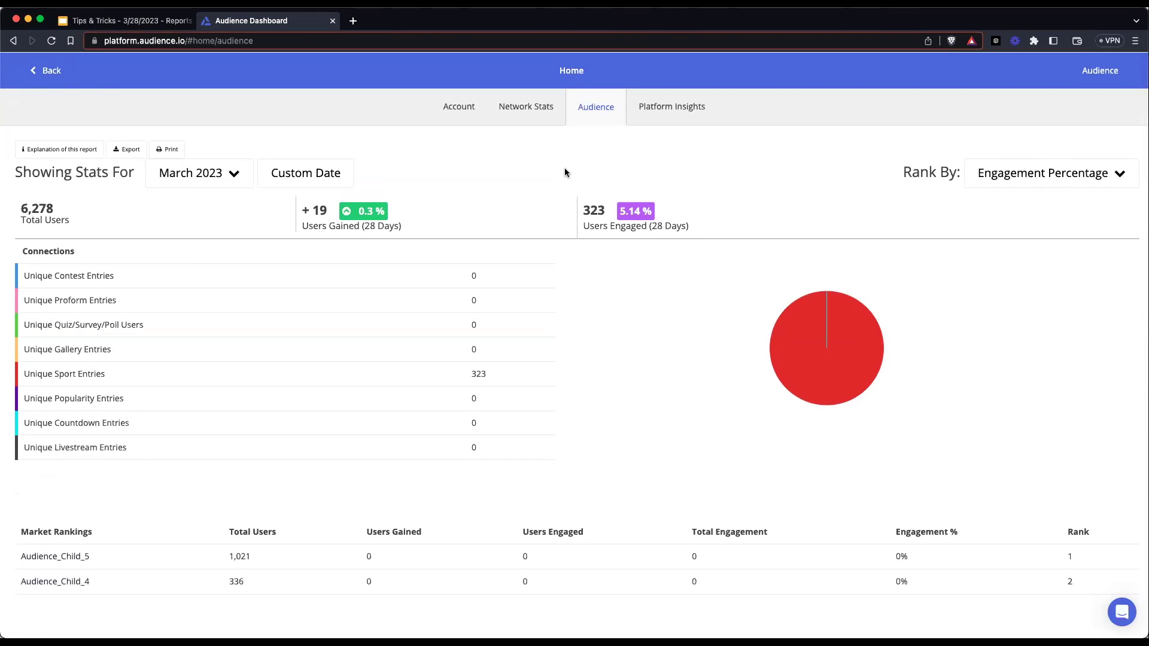
Open the Platform Insights report and examine its comparison periods, summary figures and app totals.
click(661, 115)
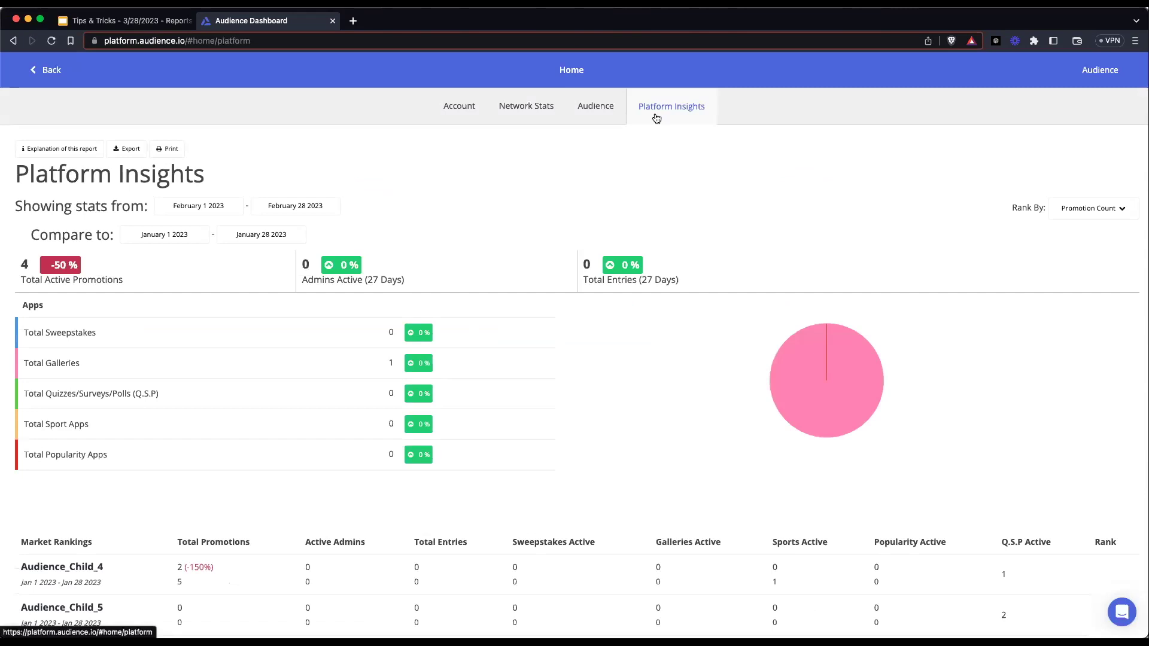
scroll(656, 118, down, 1)
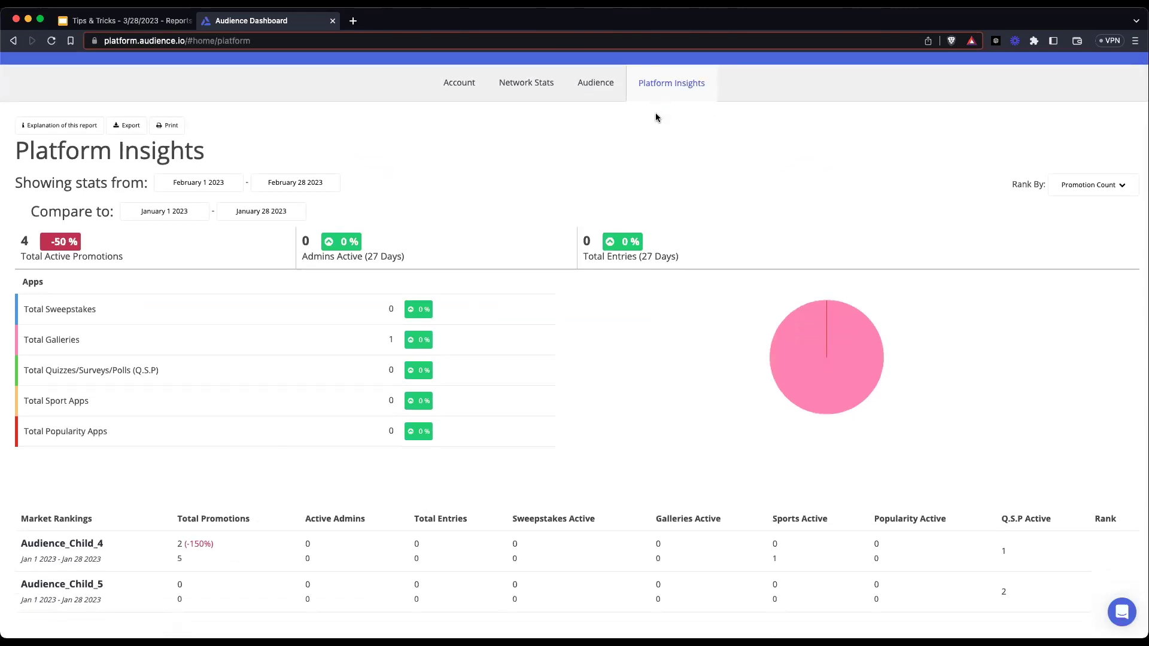
scroll(656, 117, up, 1)
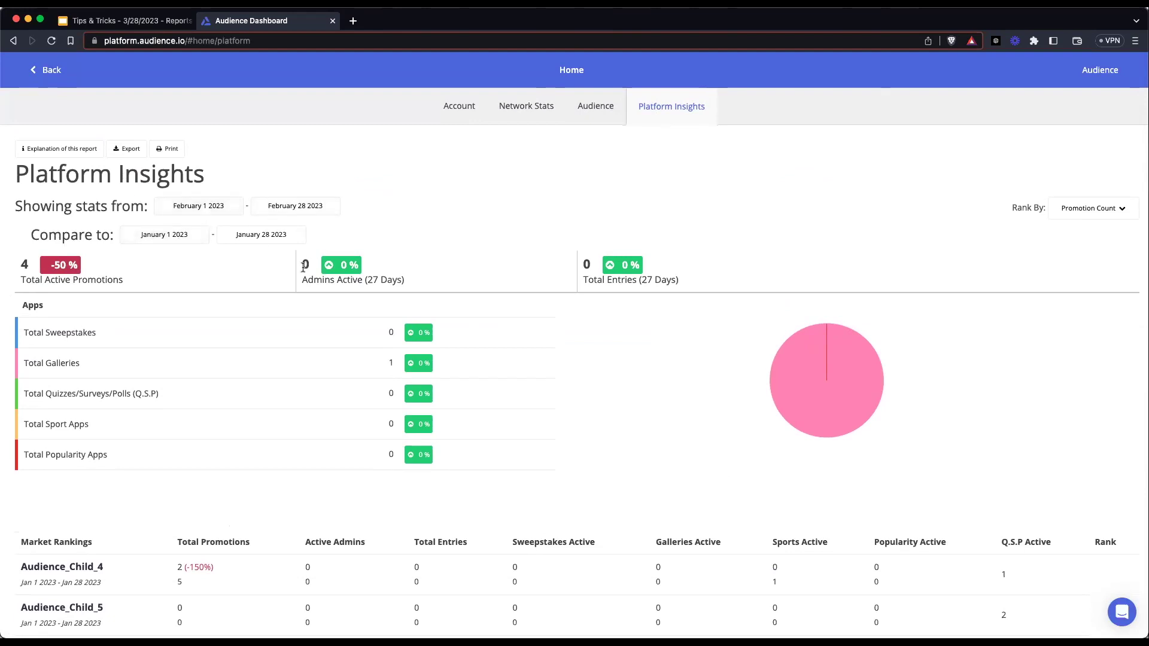
scroll(539, 234, down, 1)
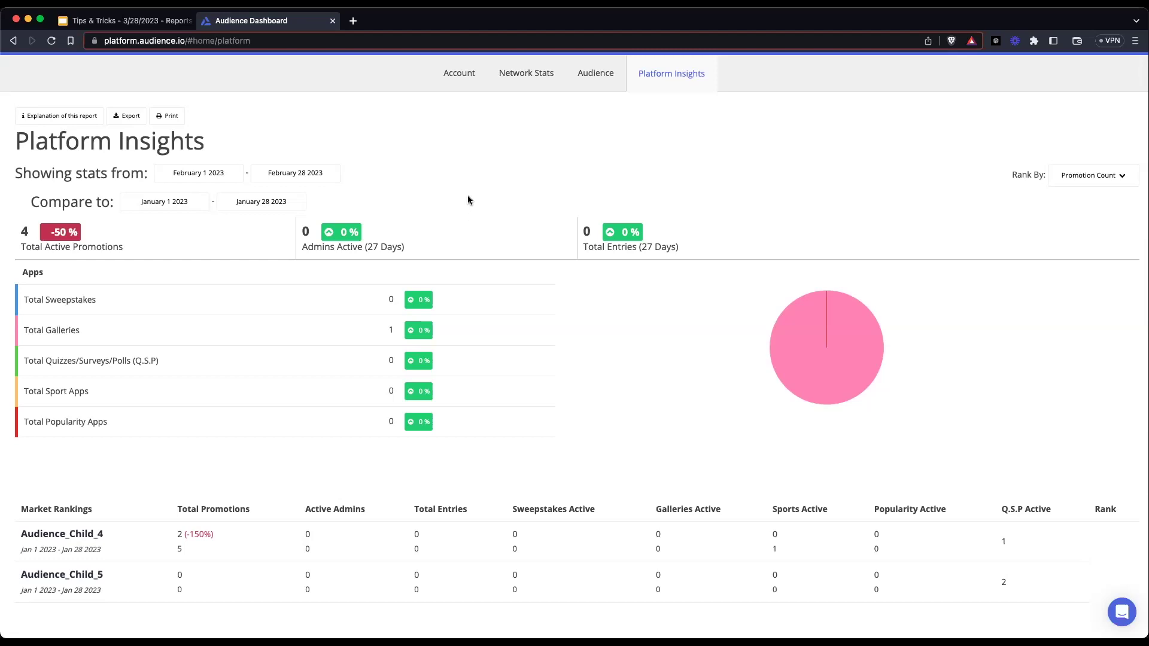
scroll(468, 200, down, 1)
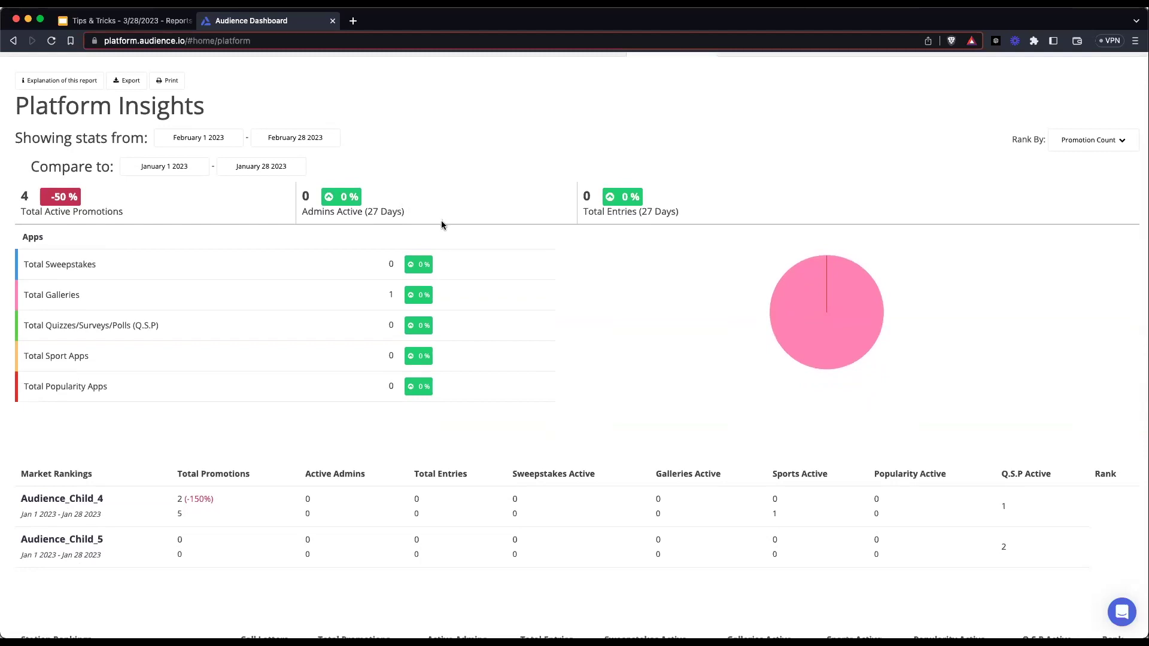
scroll(439, 219, up, 2)
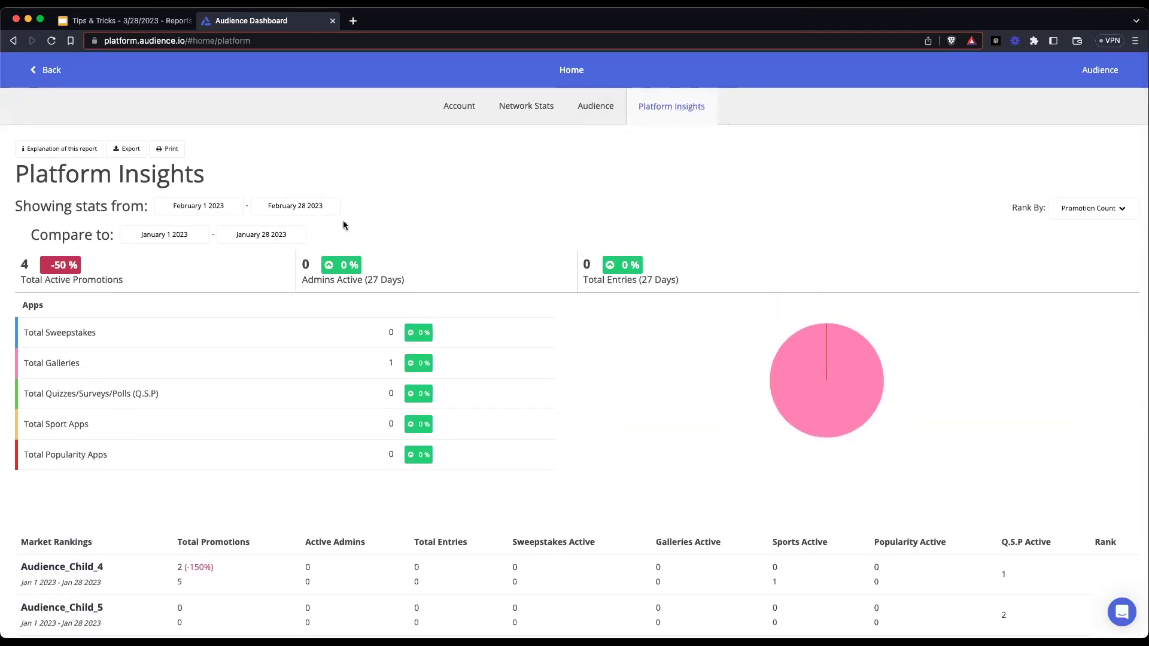
scroll(353, 223, down, 1)
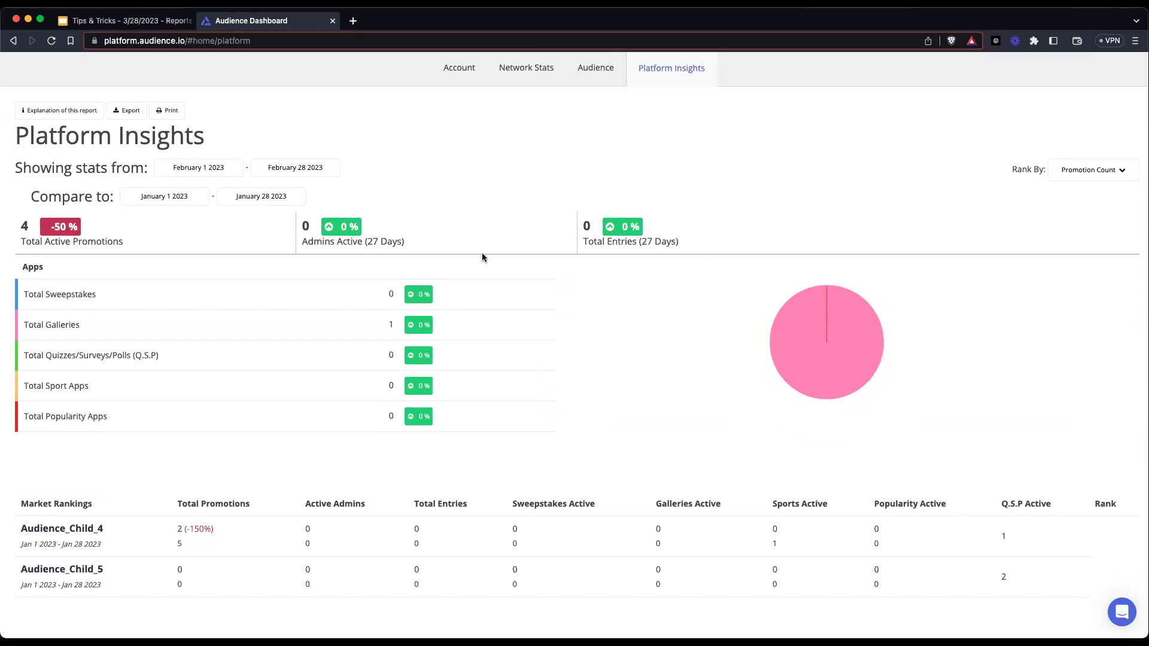
scroll(484, 257, up, 1)
scroll(484, 258, down, 1)
scroll(483, 257, down, 1)
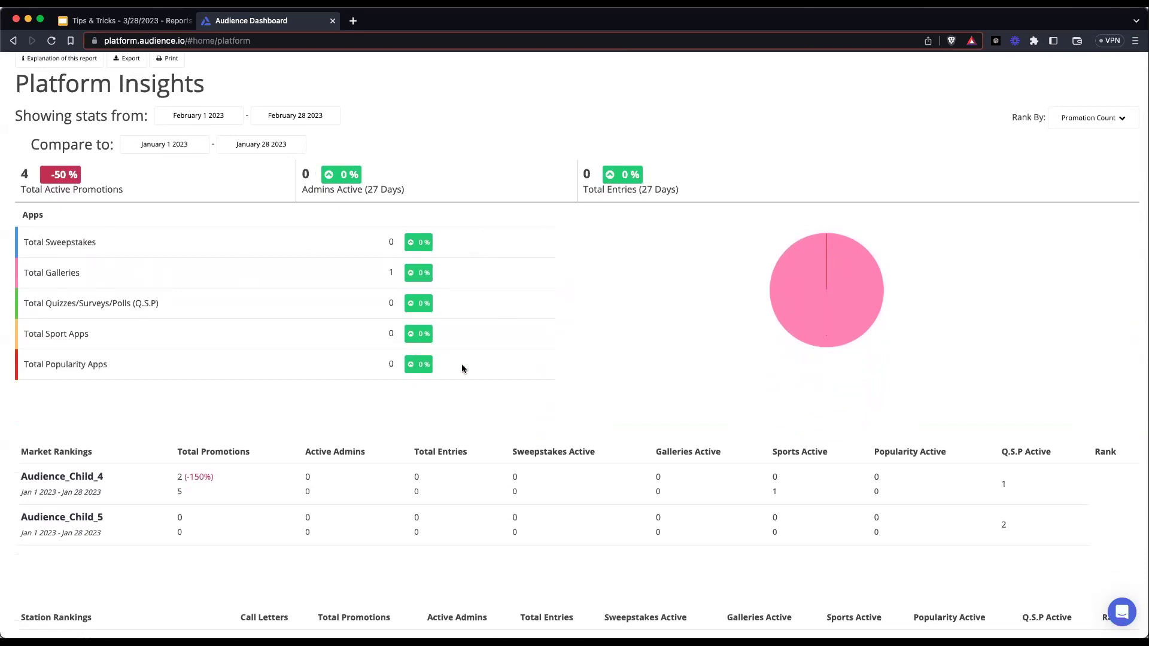
Examine the market, station and substation rankings in Platform Insights and check its Rank By options.
scroll(419, 361, down, 1)
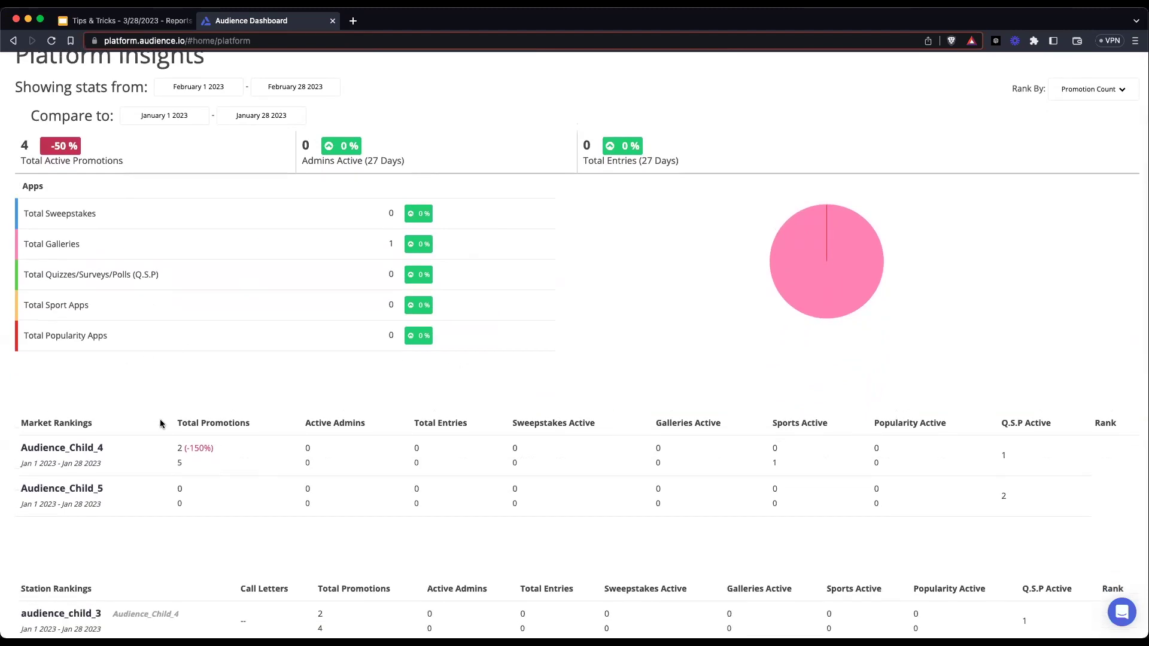
scroll(160, 425, down, 2)
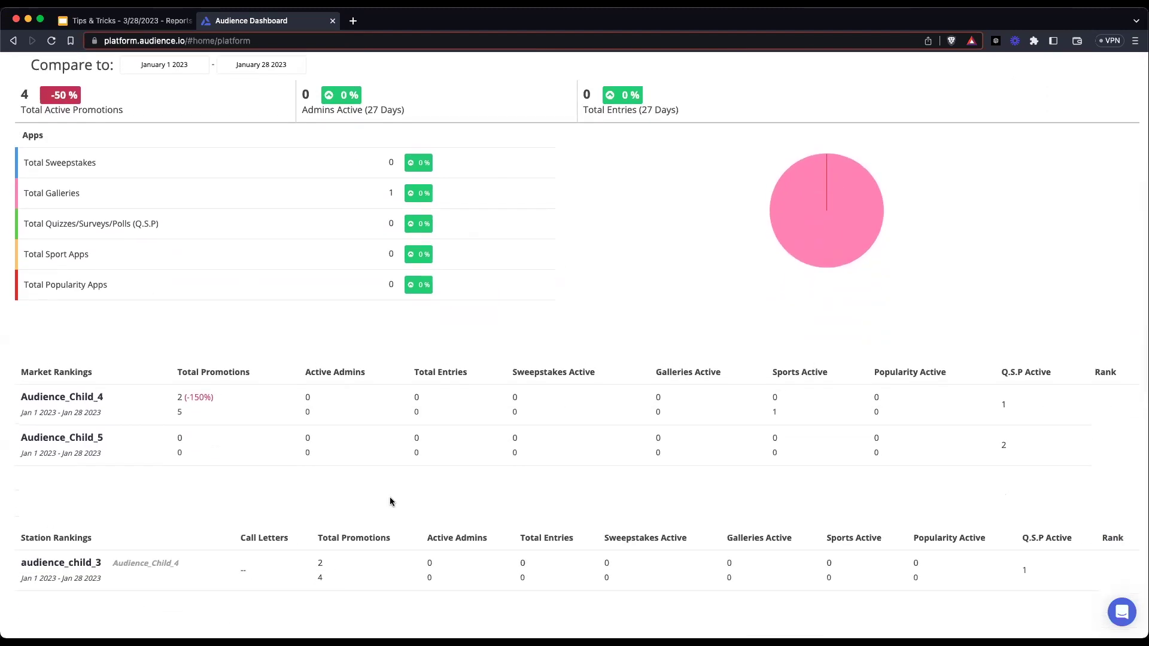
scroll(391, 501, down, 4)
scroll(390, 501, up, 2)
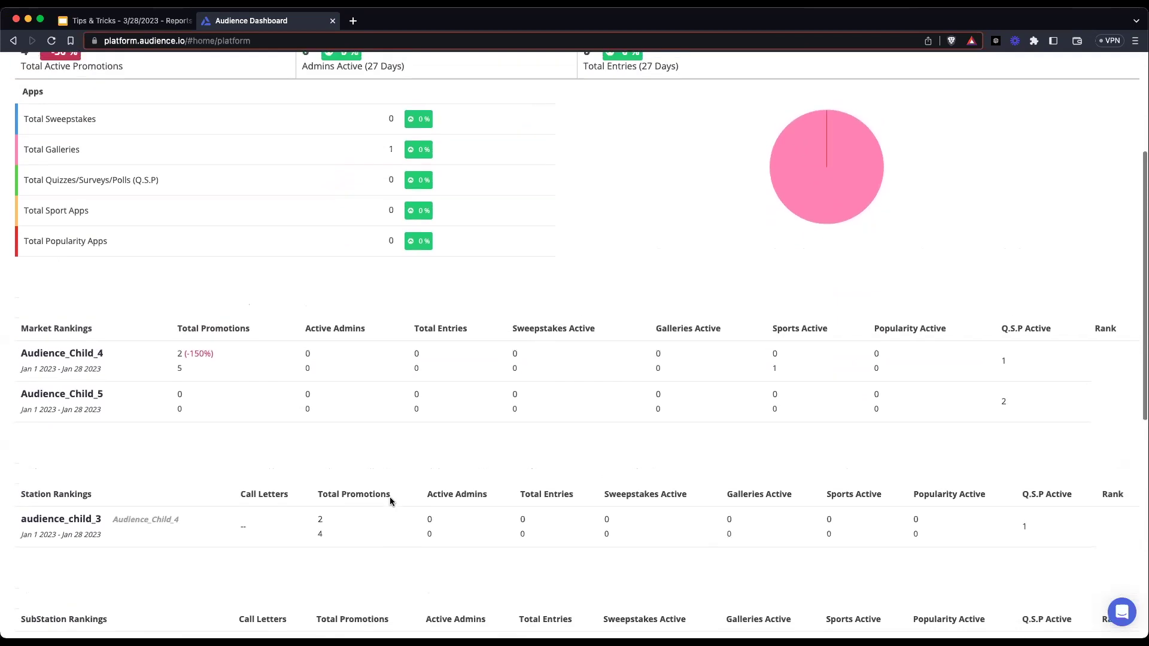
scroll(390, 501, up, 8)
click(1088, 210)
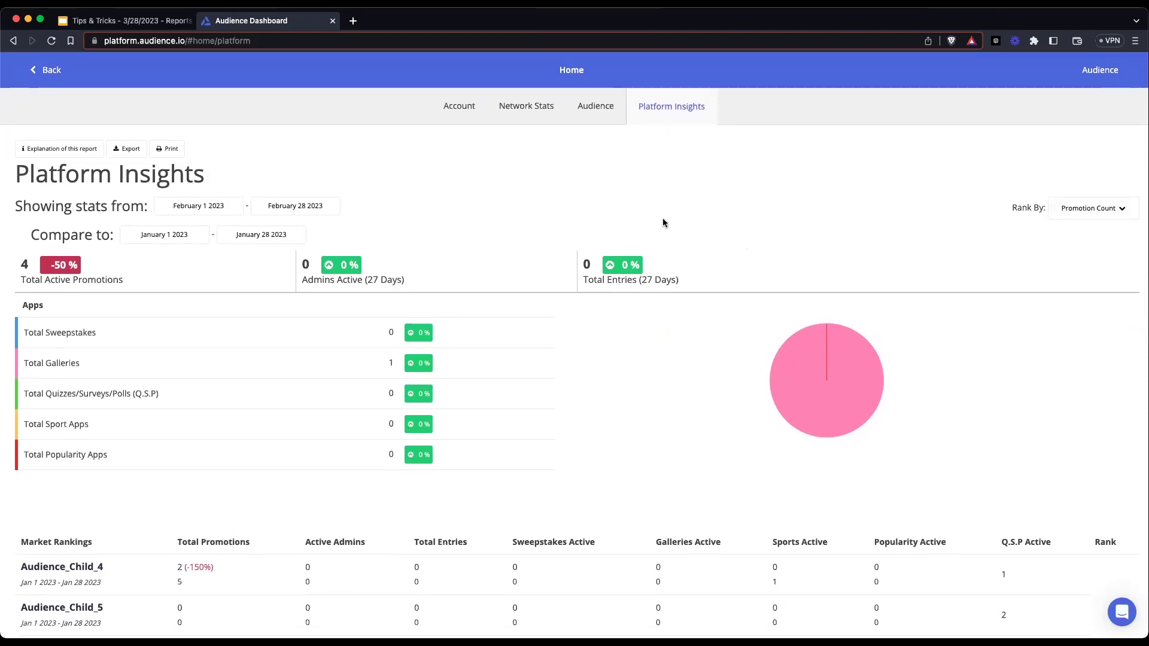
Leave Platform Insights for the home dashboard and open the Reporting section with its account reports.
scroll(656, 218, down, 1)
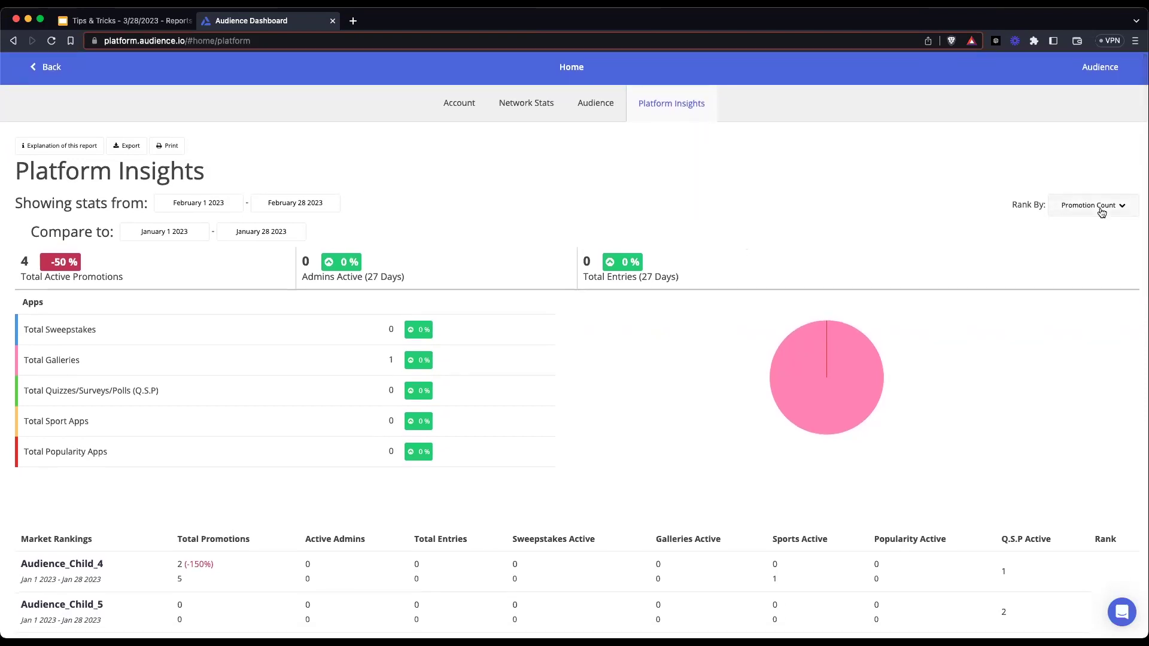
scroll(816, 231, up, 1)
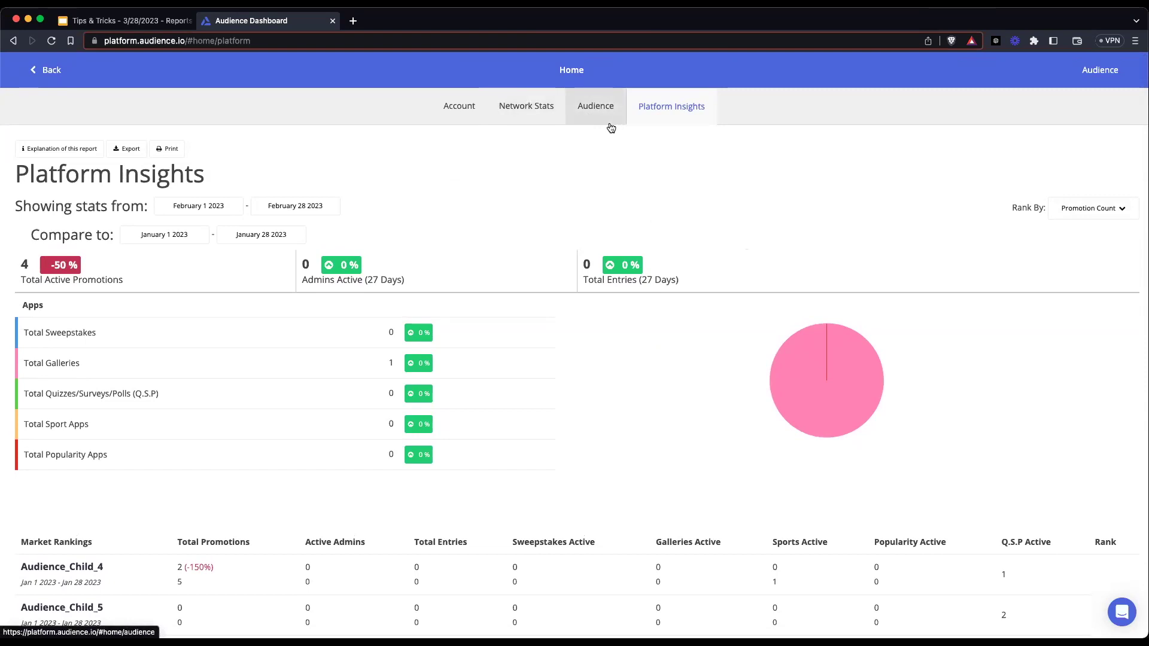
triple_click(459, 114)
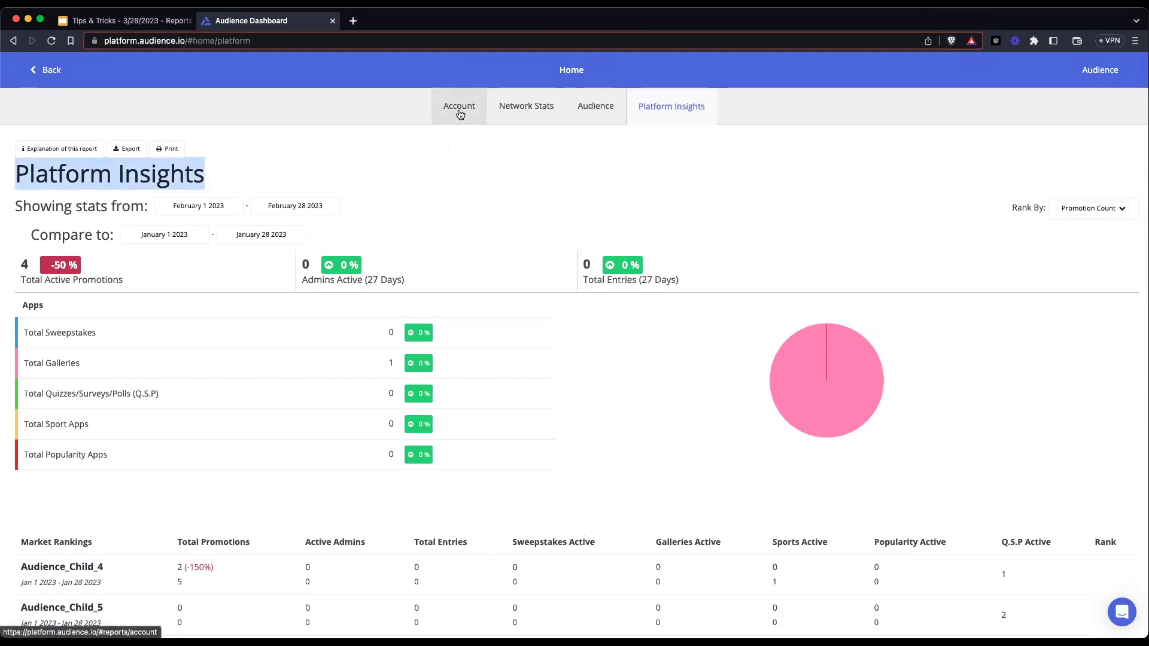
click(48, 70)
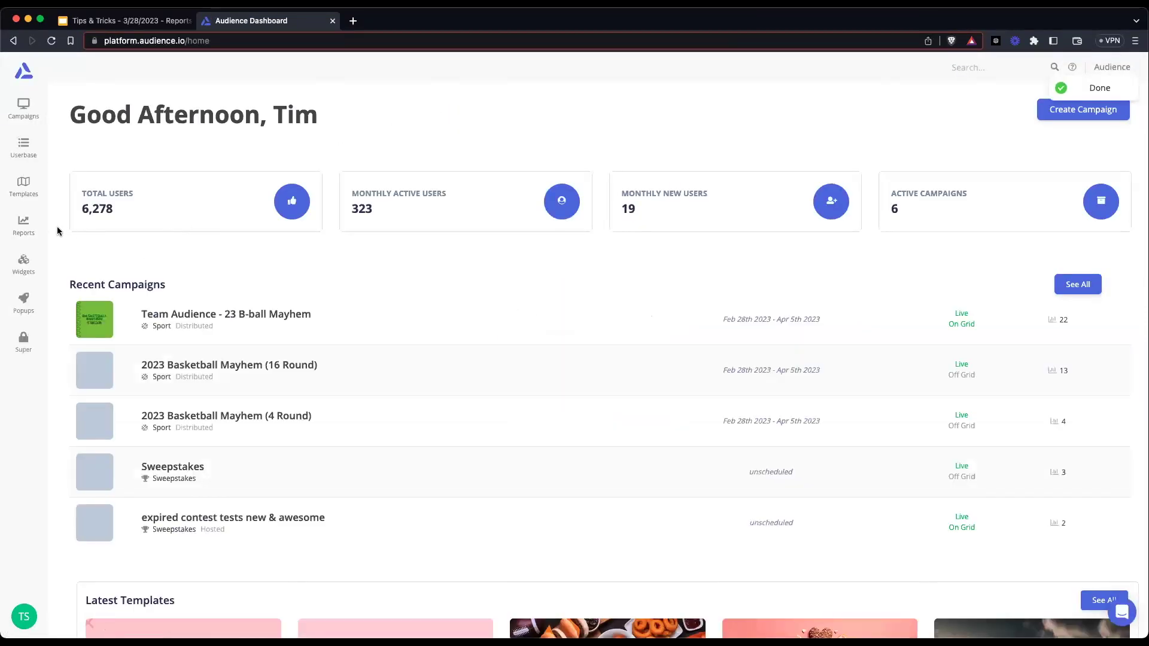
click(24, 226)
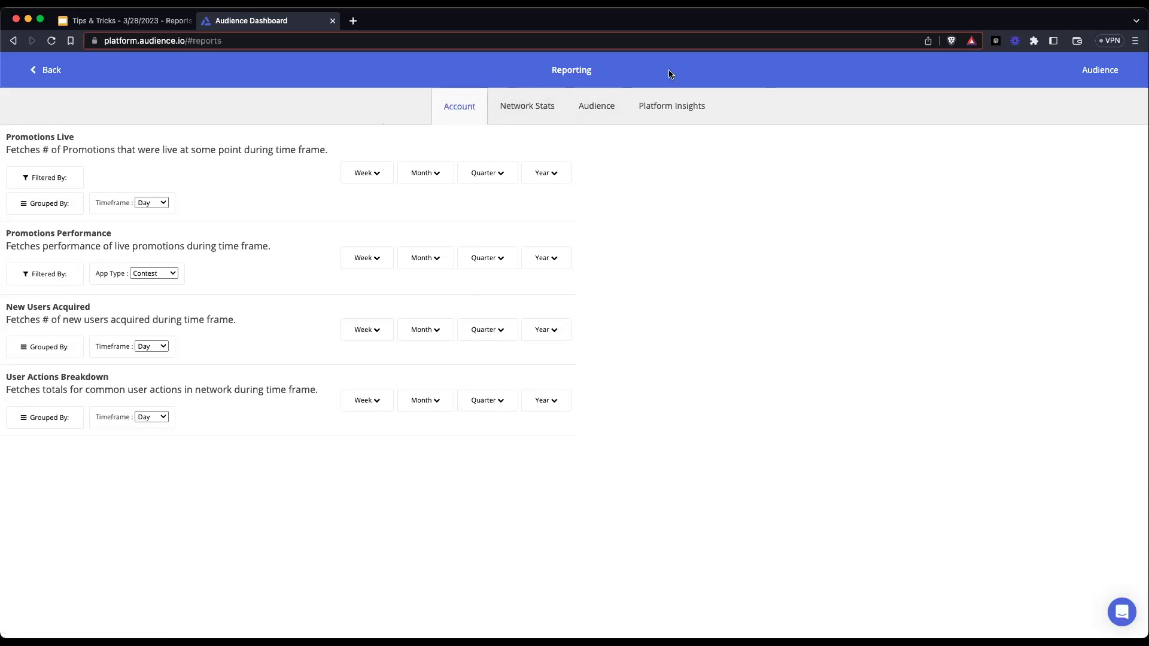
drag(1080, 68, 1120, 72)
click(974, 173)
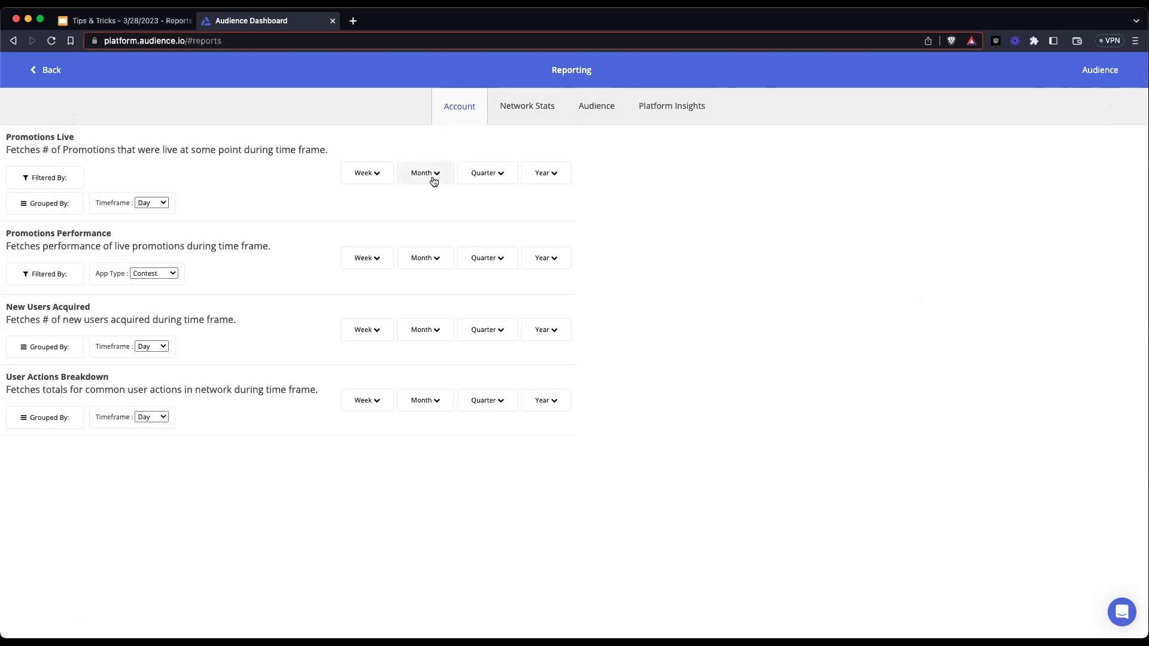
Review the week, month, quarter and year choices offered for the Promotions Live report.
click(368, 176)
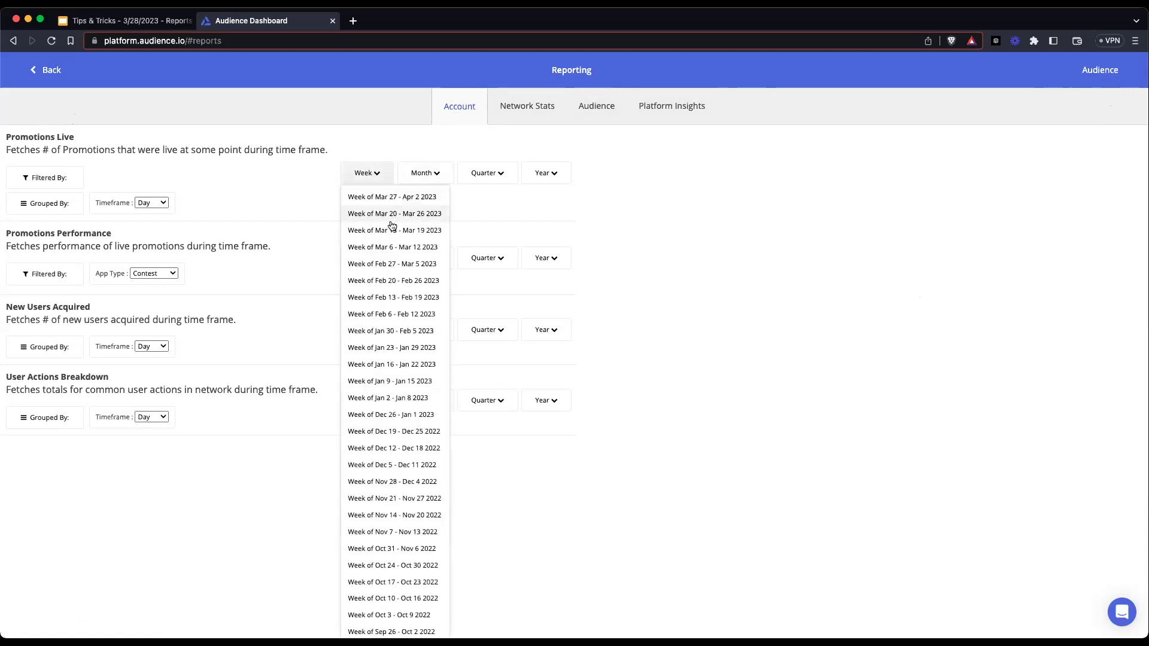
click(376, 177)
click(375, 178)
click(420, 173)
click(501, 179)
click(545, 173)
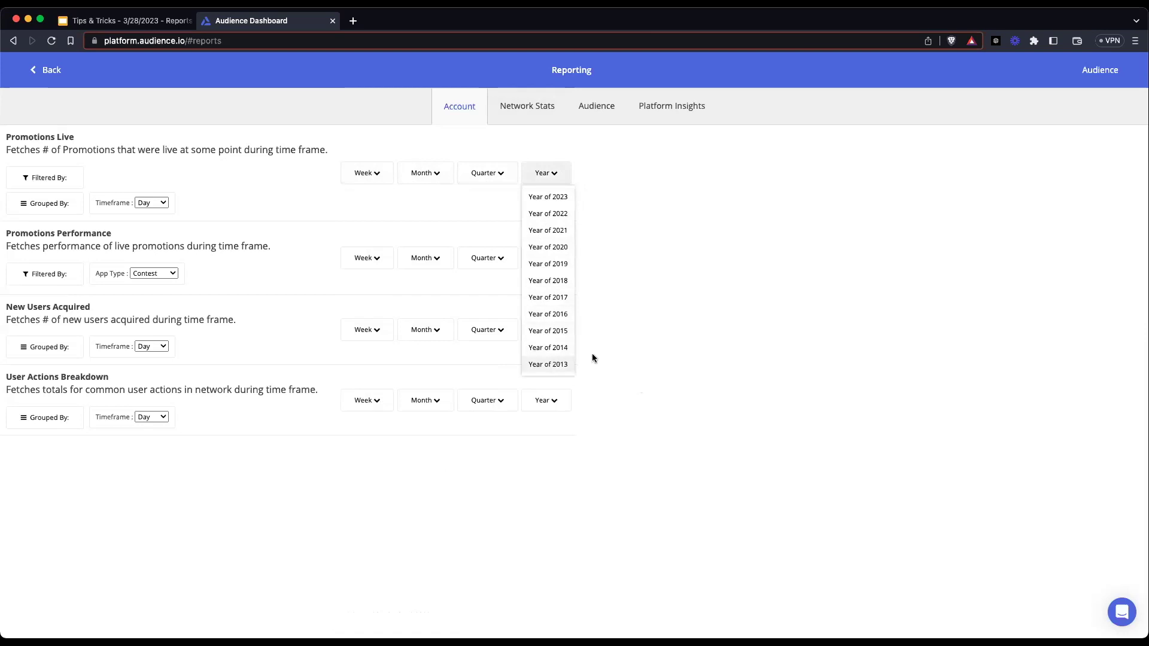
click(727, 283)
Fetch the Promotions Live report for the year of 2023 grouped by day, look through its rows and close it.
click(558, 181)
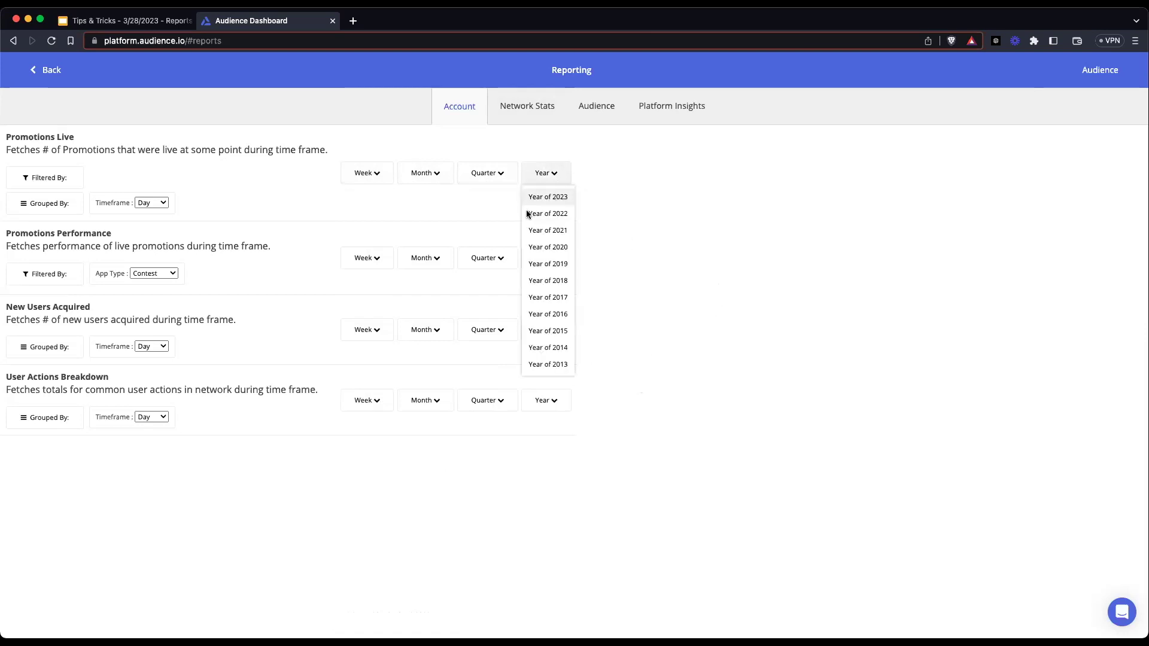
click(539, 199)
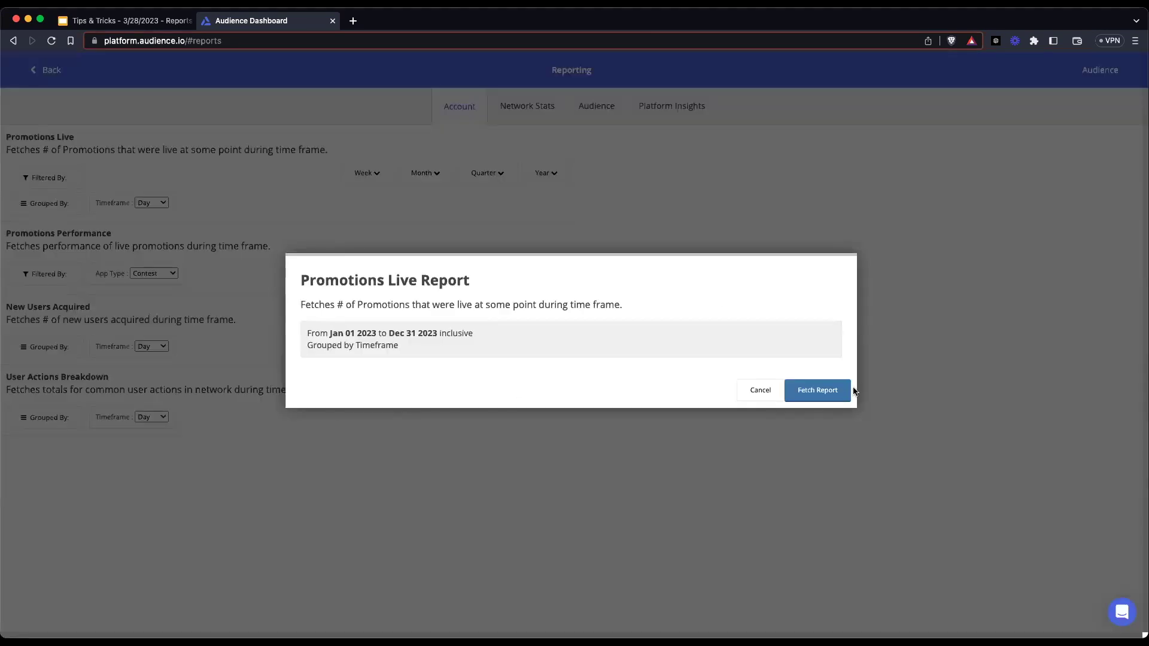
click(813, 390)
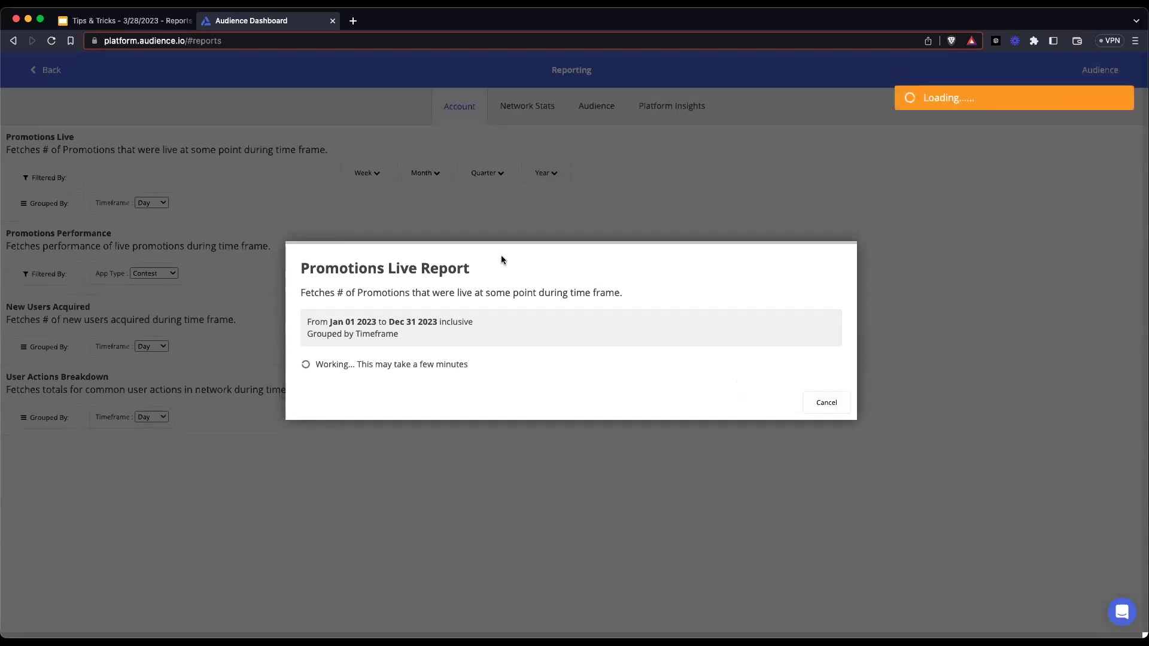
scroll(496, 274, down, 1)
scroll(496, 279, down, 15)
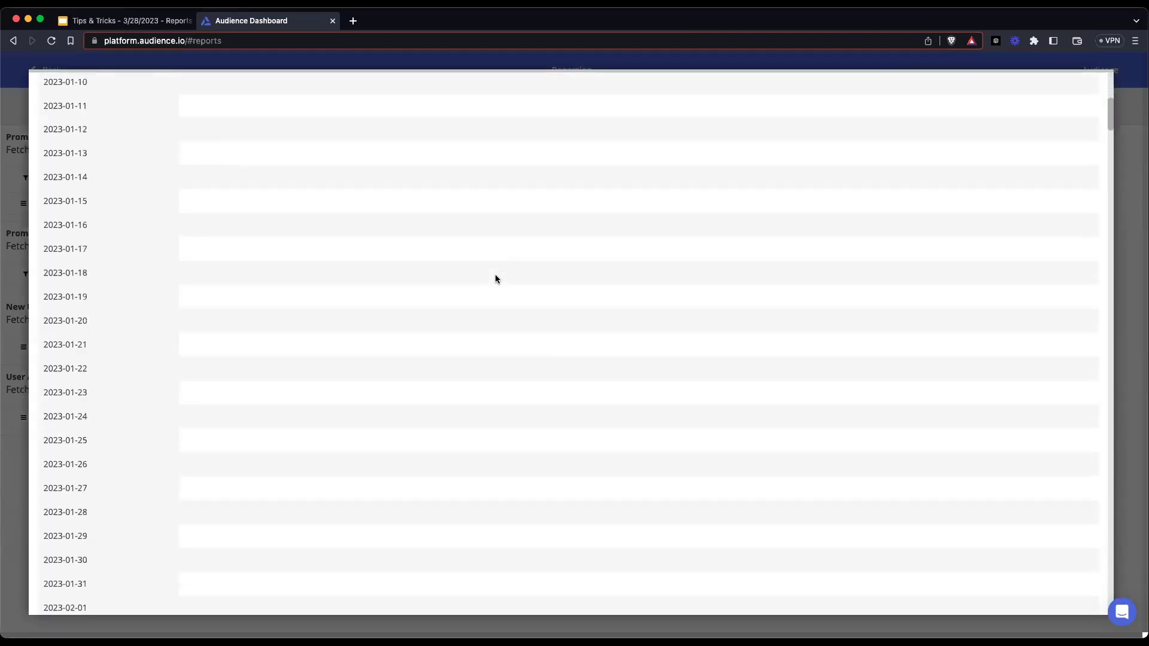
scroll(495, 279, up, 15)
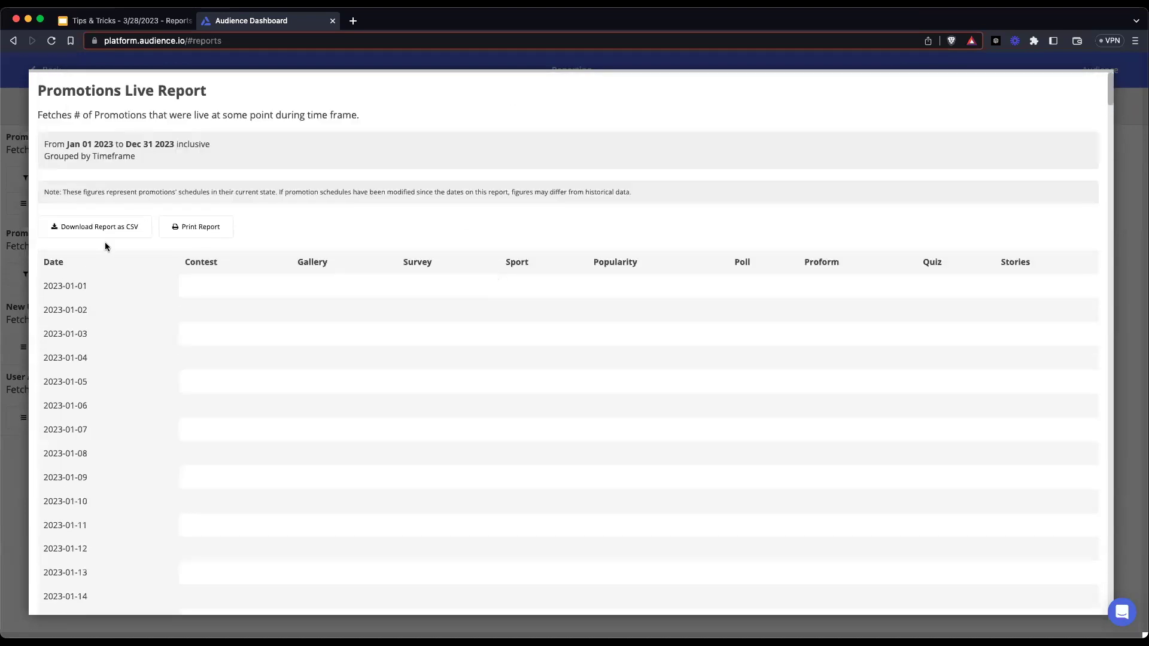
click(15, 283)
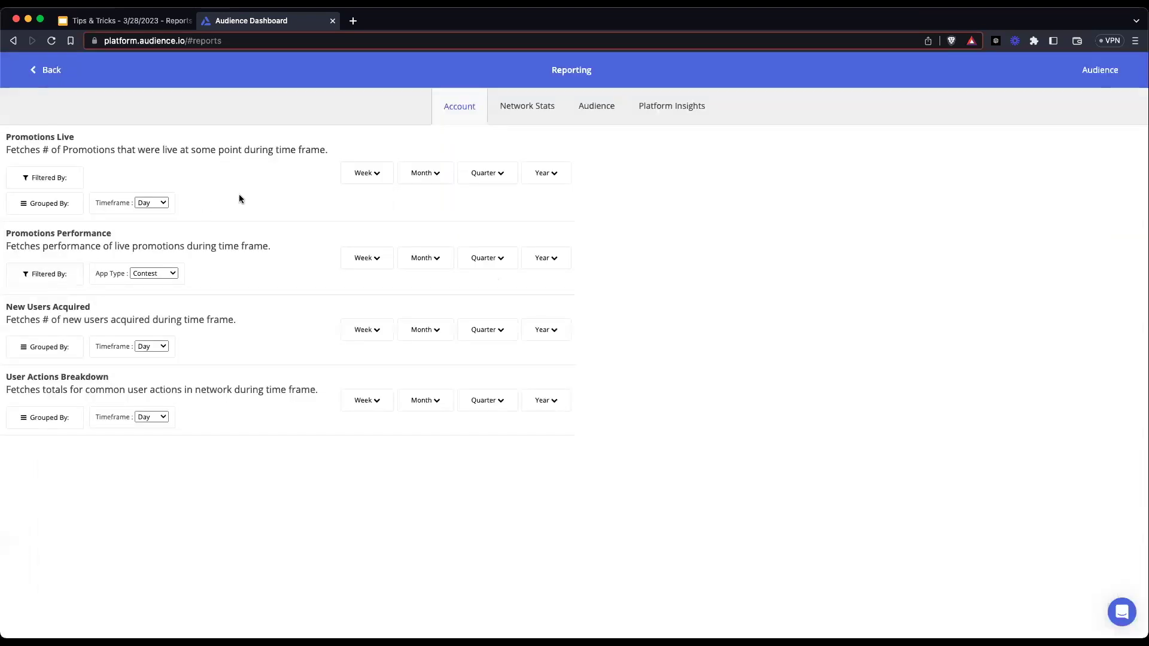
Group Promotions Live by month, fetch the report for the year of 2023, examine it and close it.
click(151, 204)
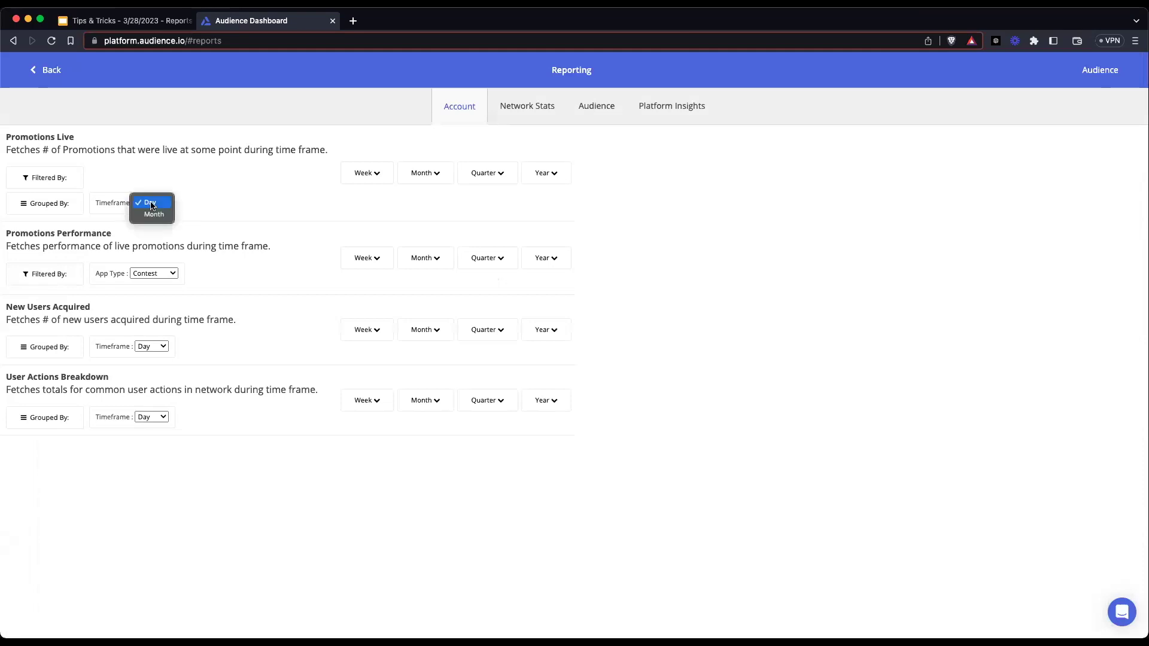
click(154, 214)
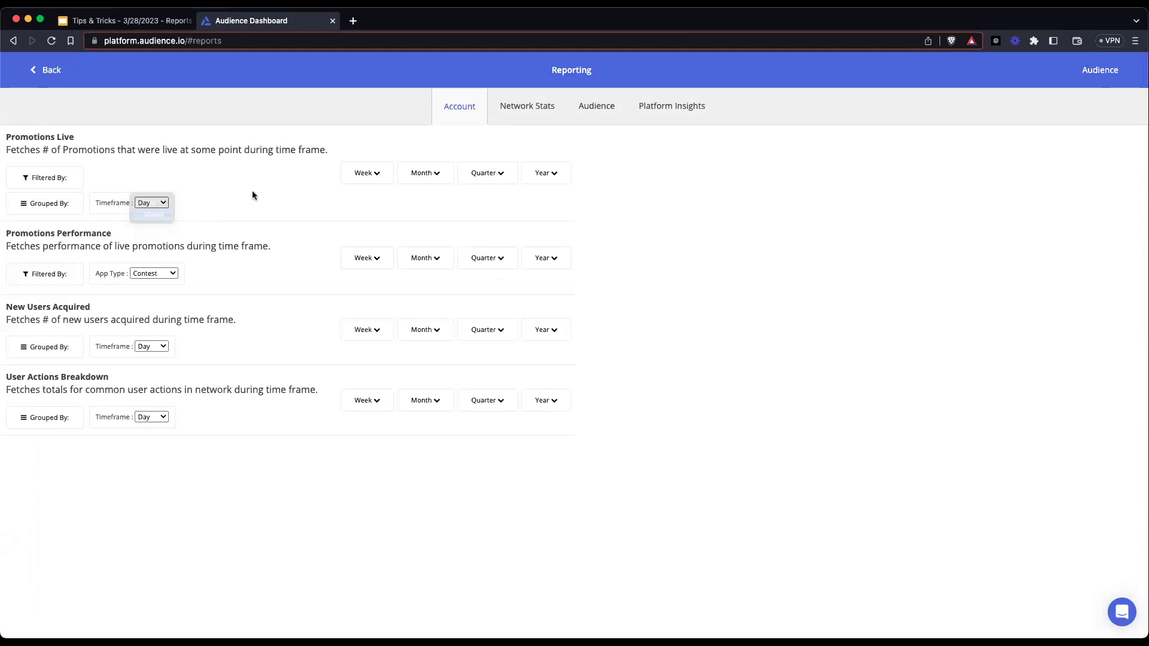
click(546, 172)
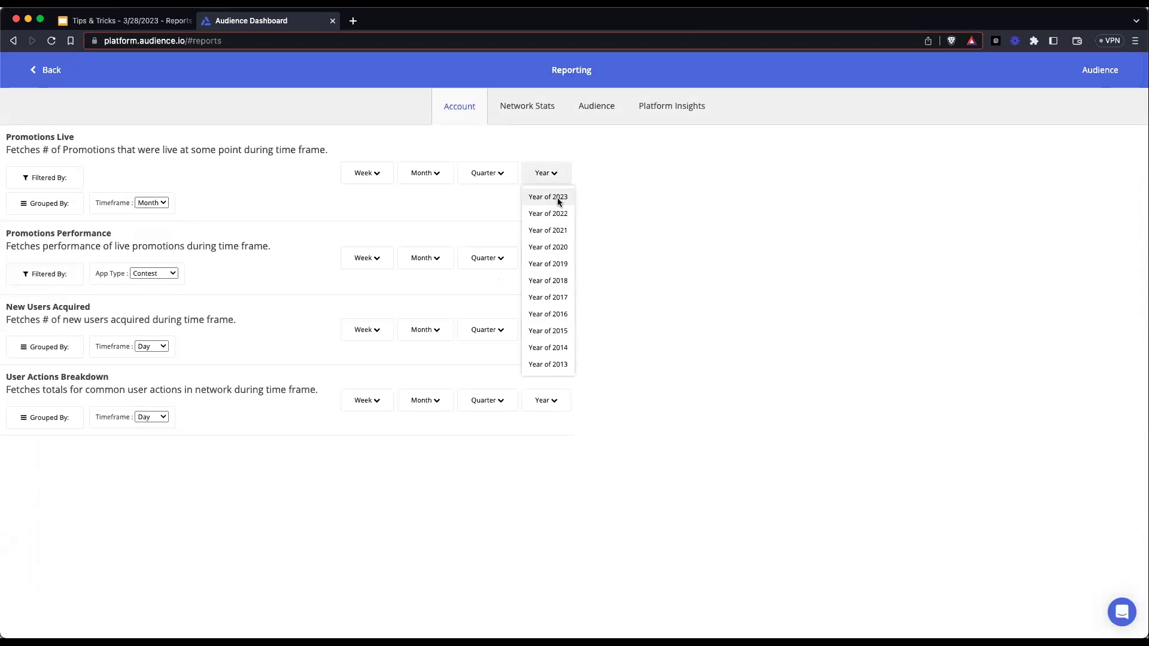
click(558, 200)
click(815, 400)
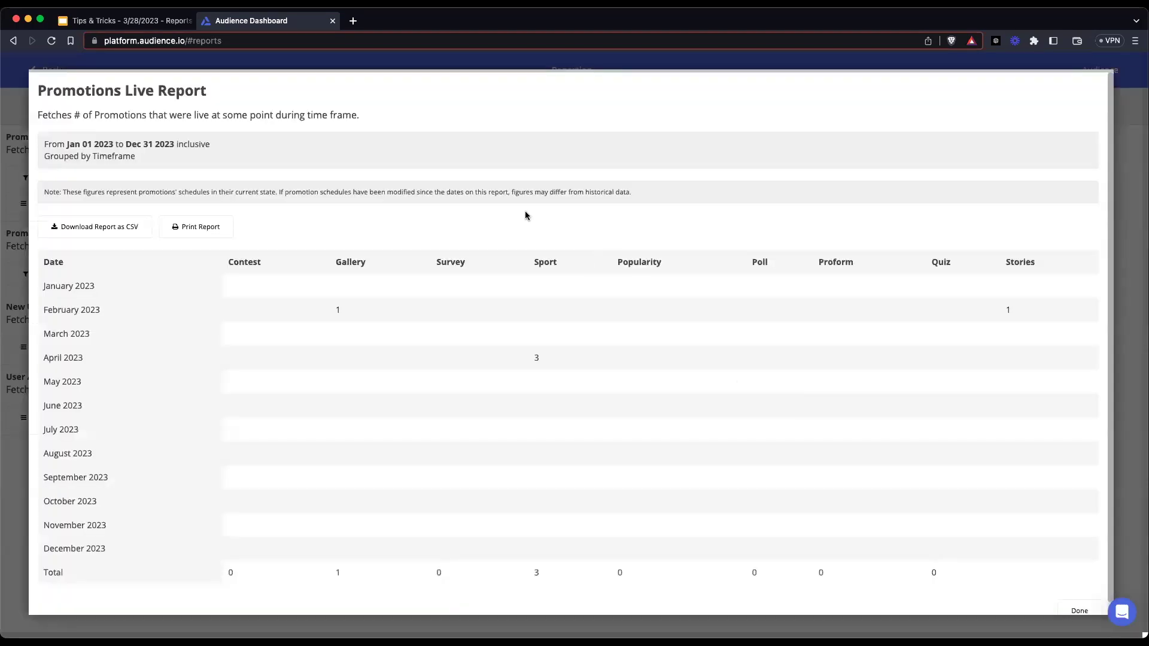
scroll(525, 215, down, 1)
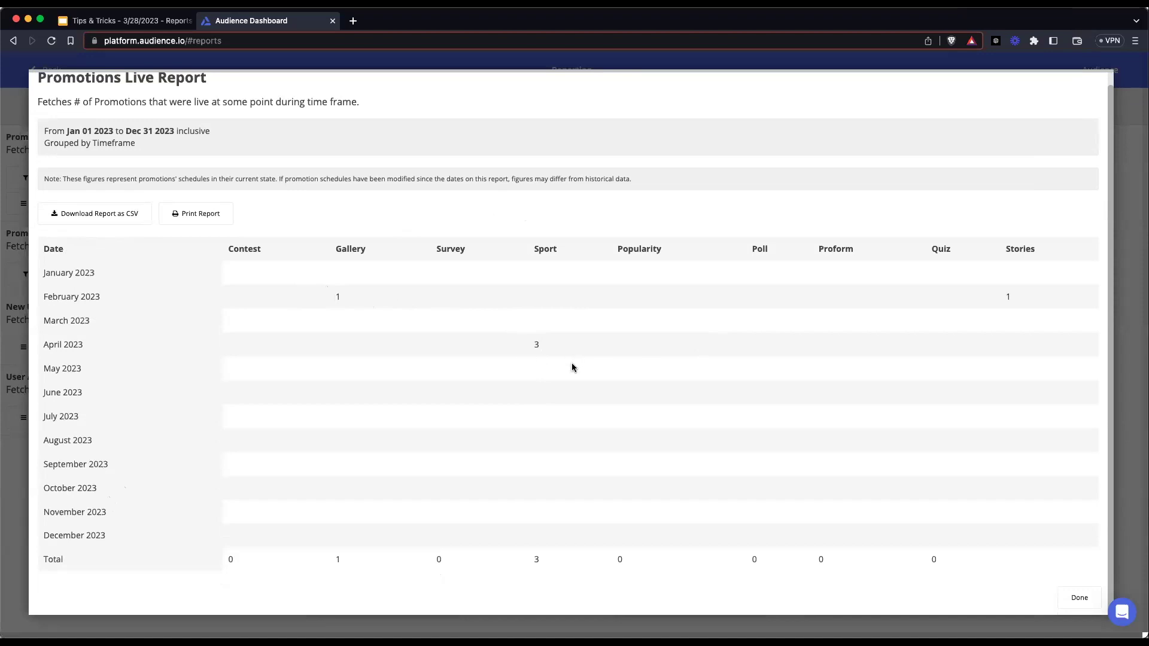
scroll(571, 335, up, 1)
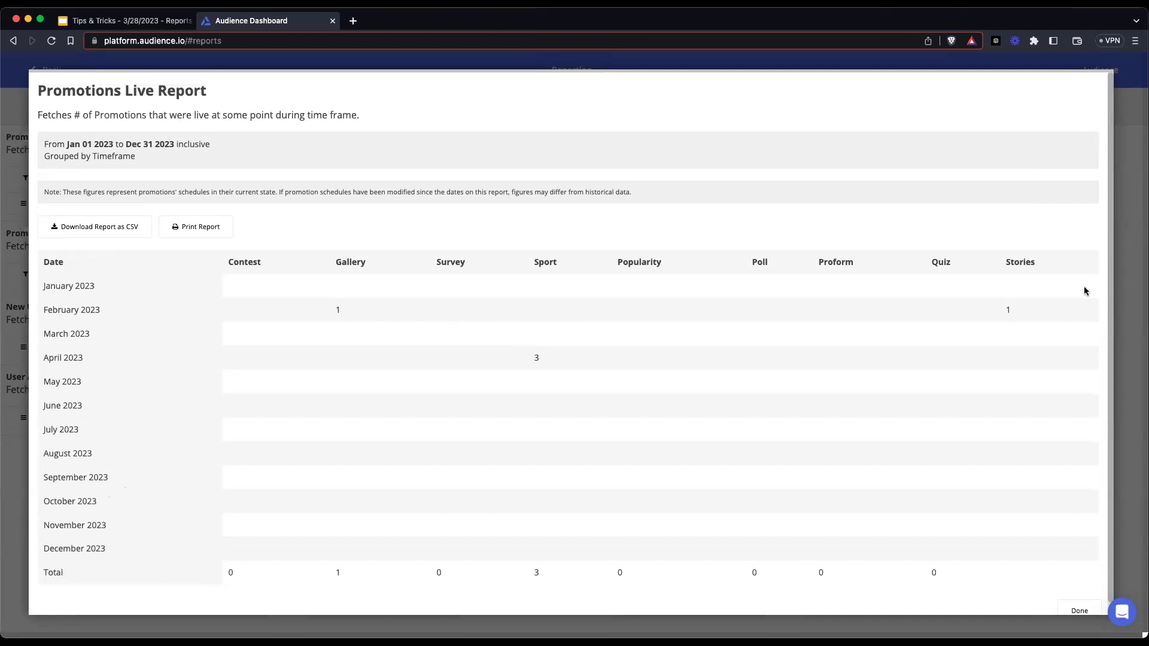
click(1117, 301)
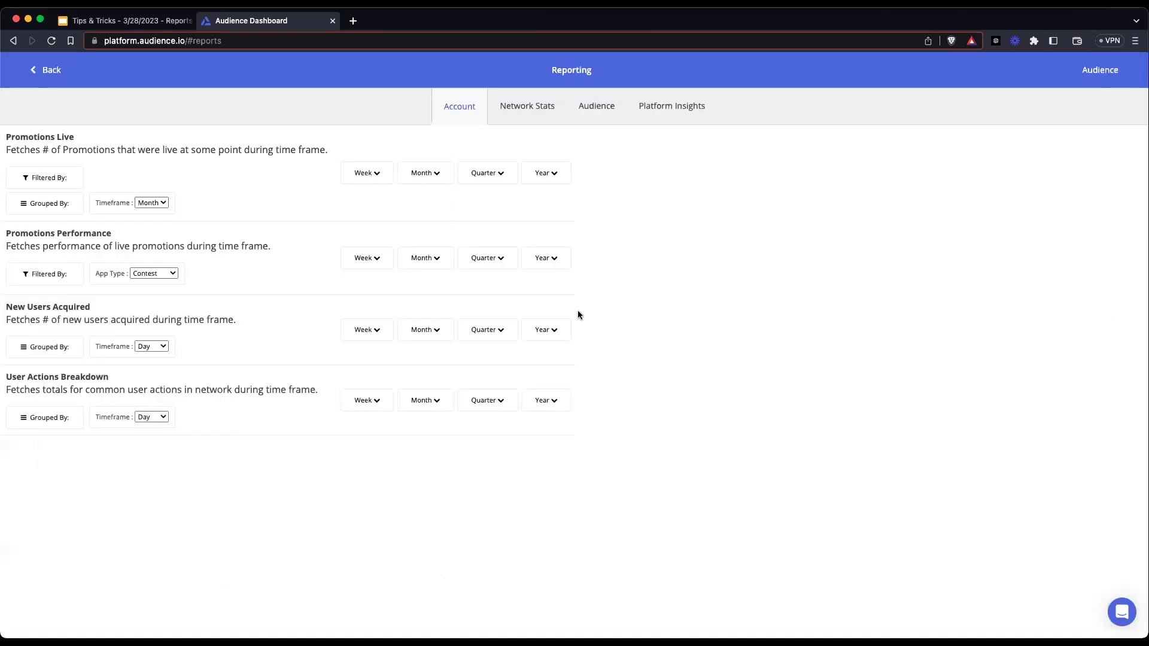
Add a Syndication filter to Promotions Live, check its choices and keep it on Not Syndicated.
click(53, 178)
click(48, 178)
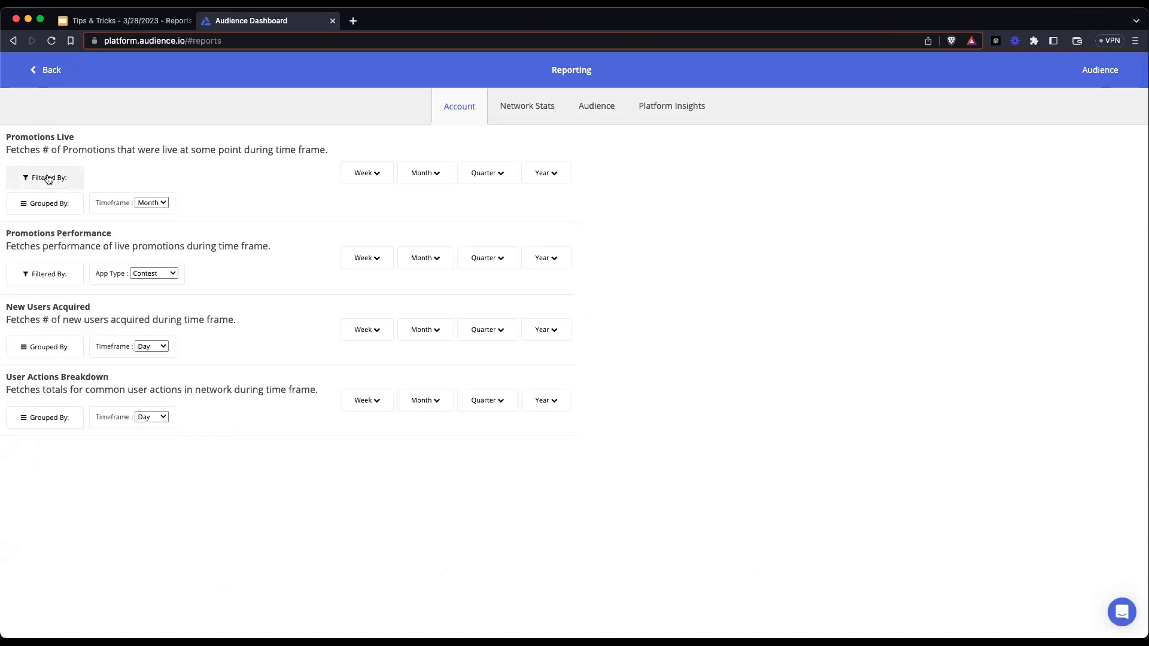
click(49, 178)
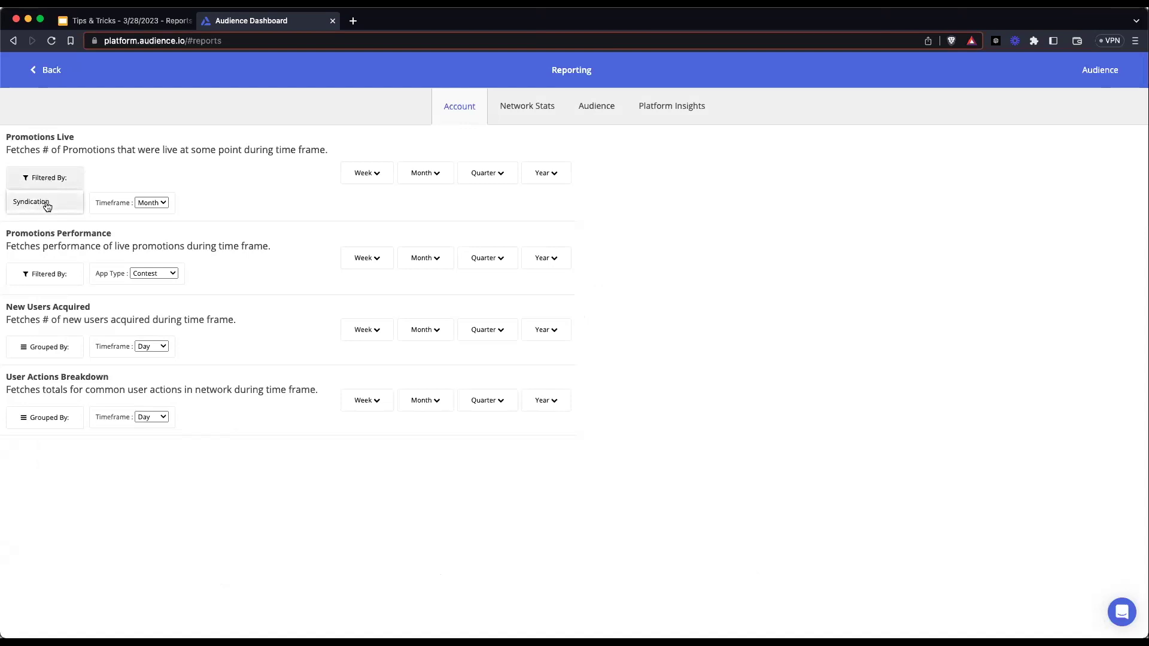
click(47, 203)
click(171, 178)
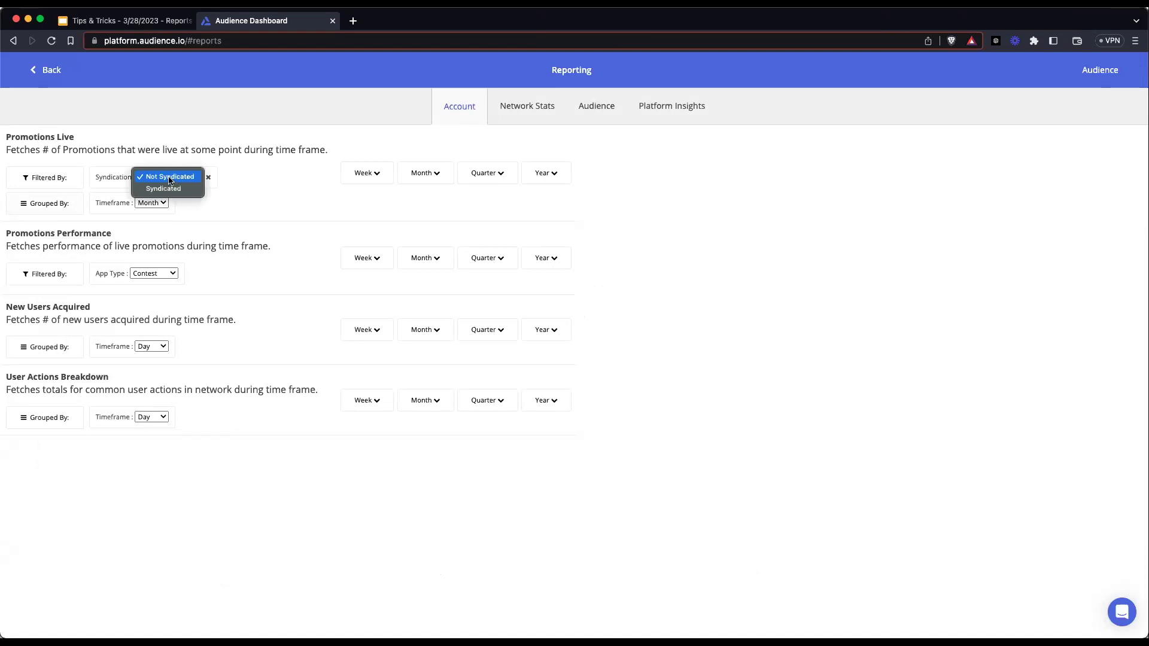
click(170, 177)
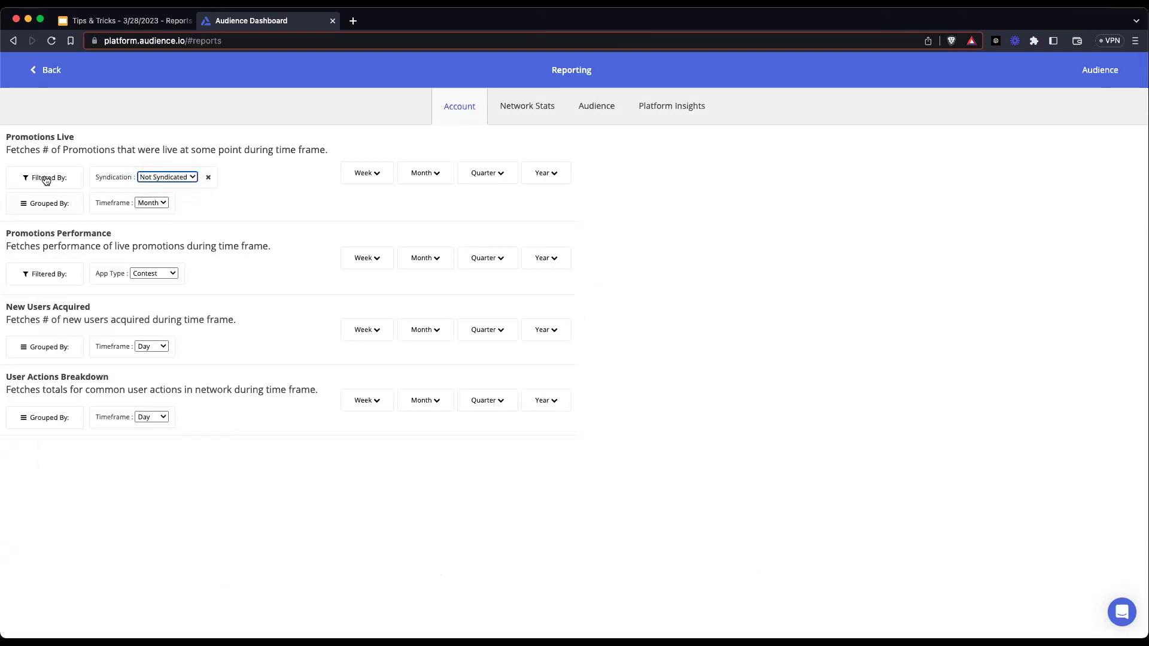
click(189, 178)
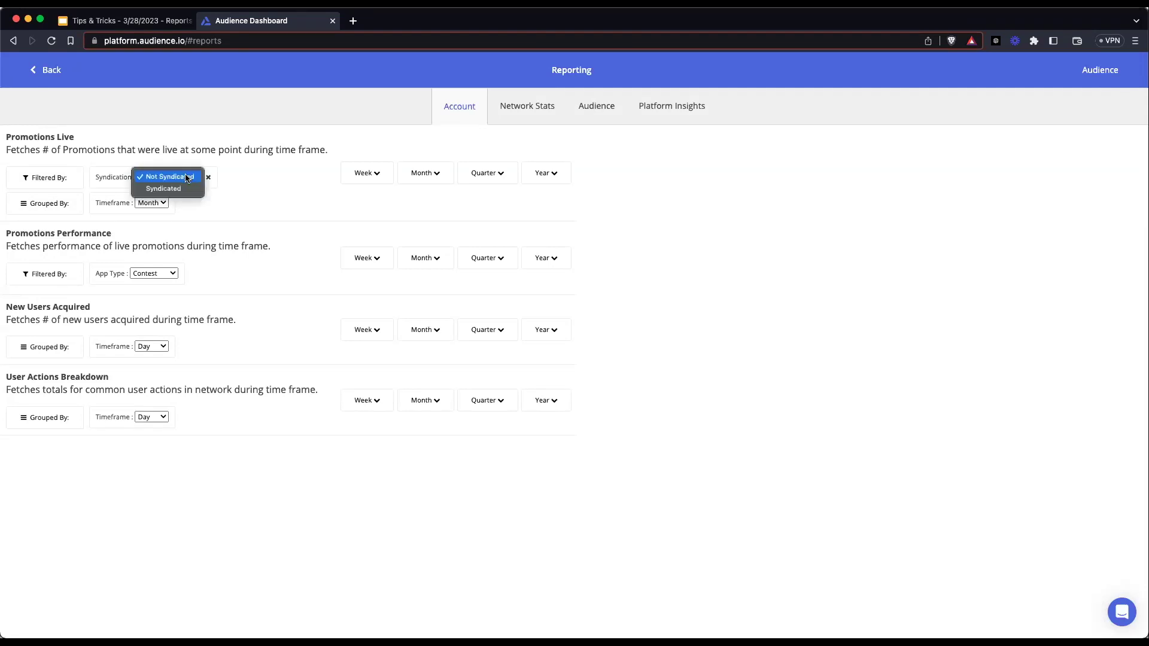
click(179, 176)
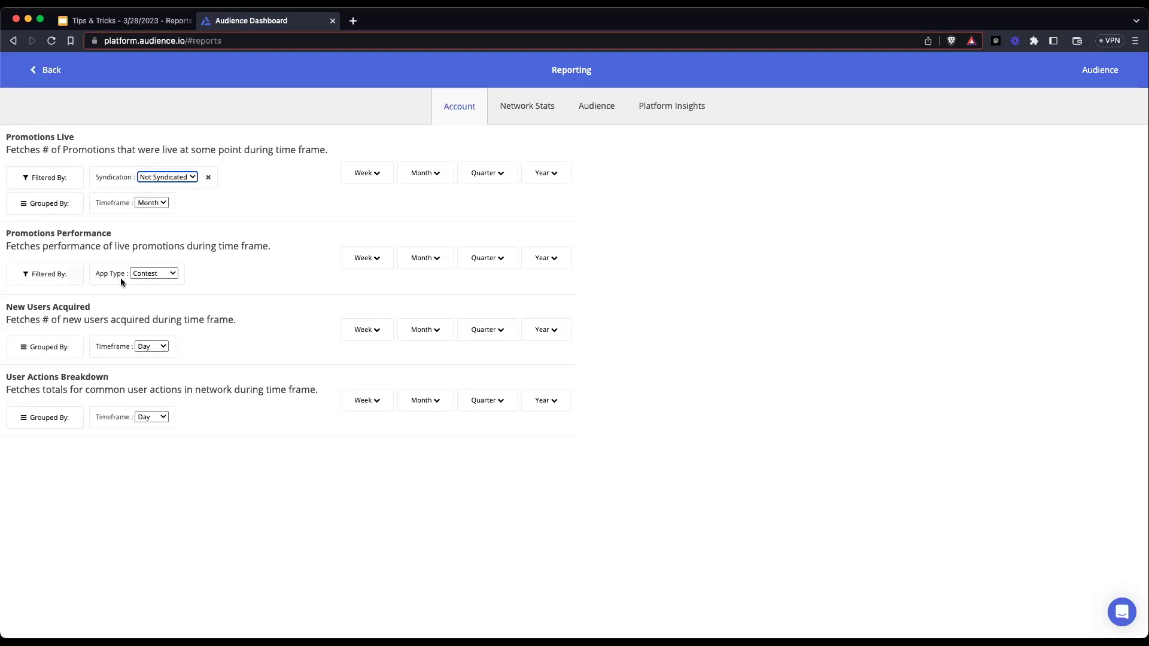
Review the app types available for filtering the Promotions Performance report.
click(161, 273)
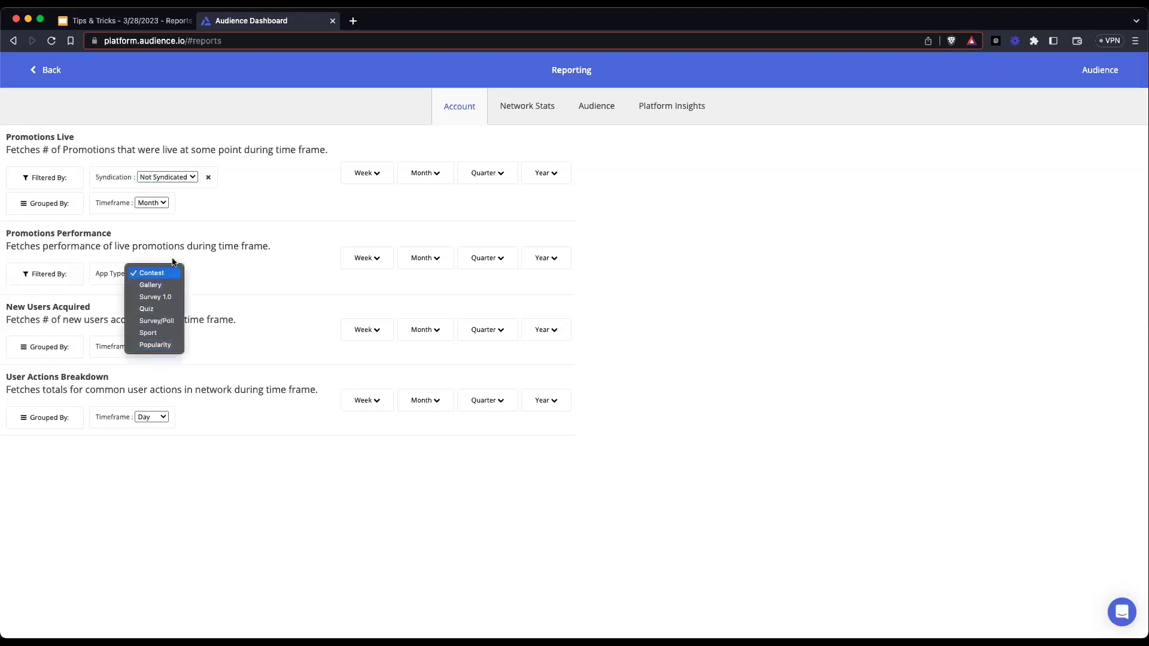
click(213, 223)
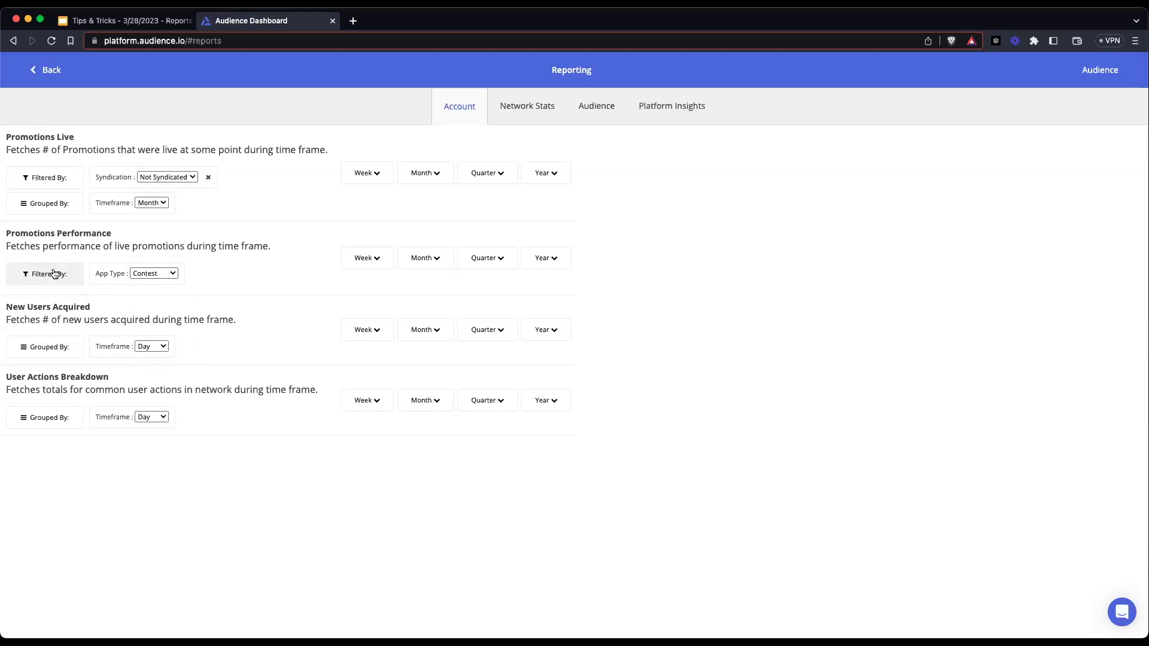
mouse_move(36, 277)
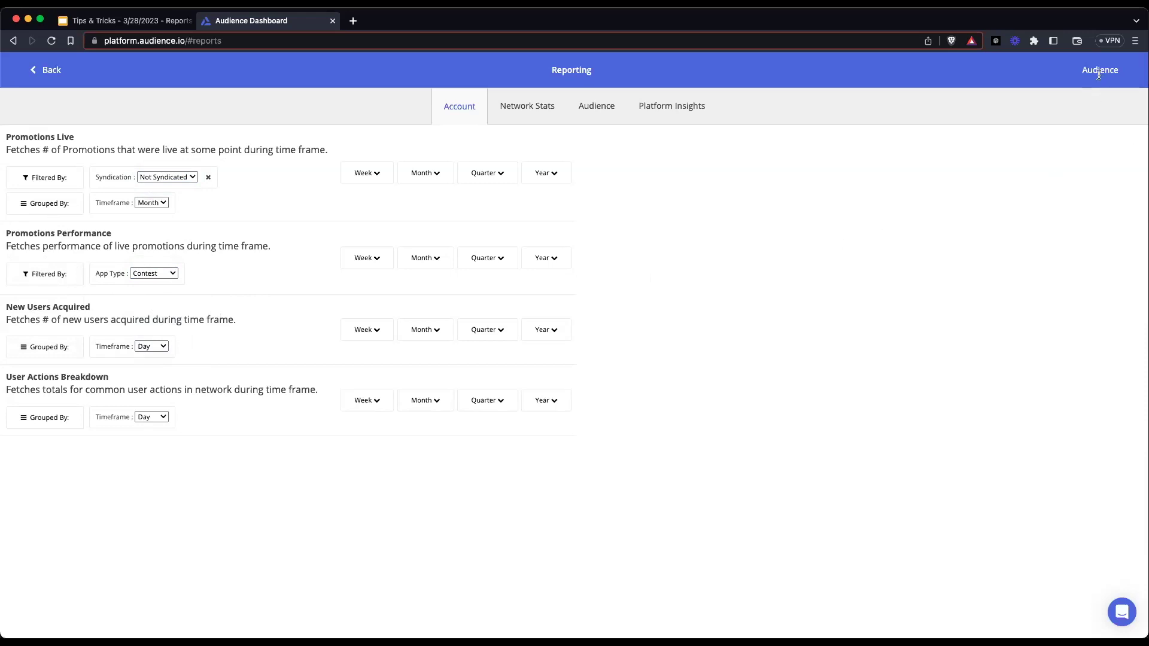
Group the New Users Acquired report by month and check its grouping options.
click(156, 347)
click(153, 361)
click(45, 347)
Group User Actions Breakdown by month, fetch the report for the year of 2023, examine it and close it.
click(164, 419)
click(157, 431)
click(545, 400)
click(538, 426)
click(817, 391)
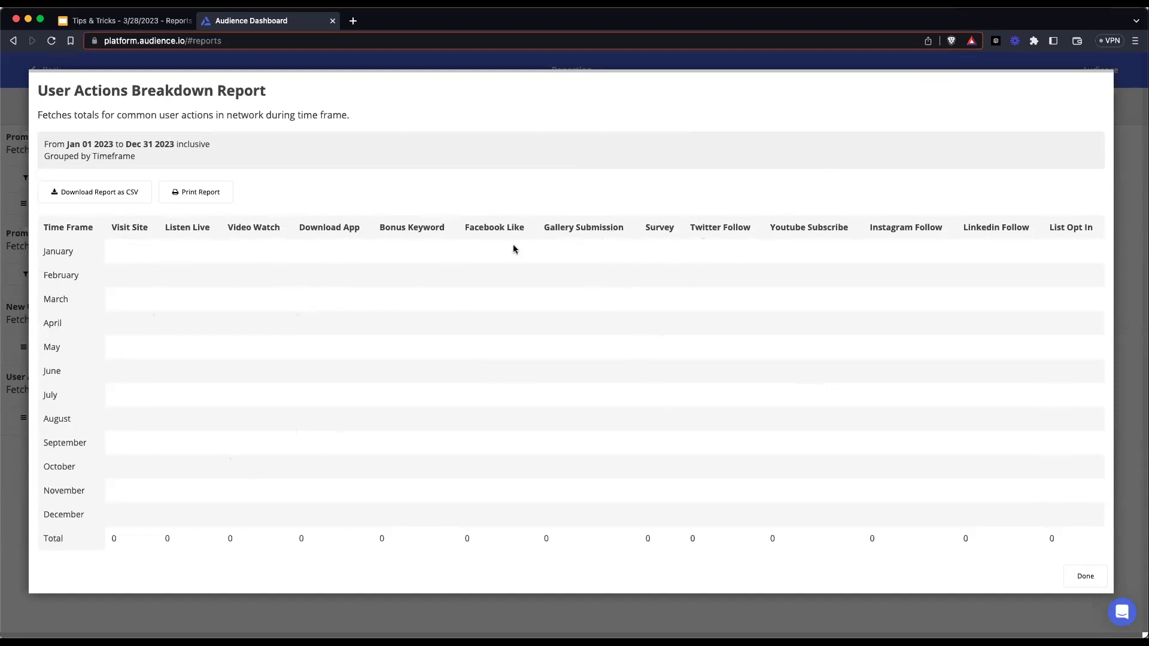
click(1085, 577)
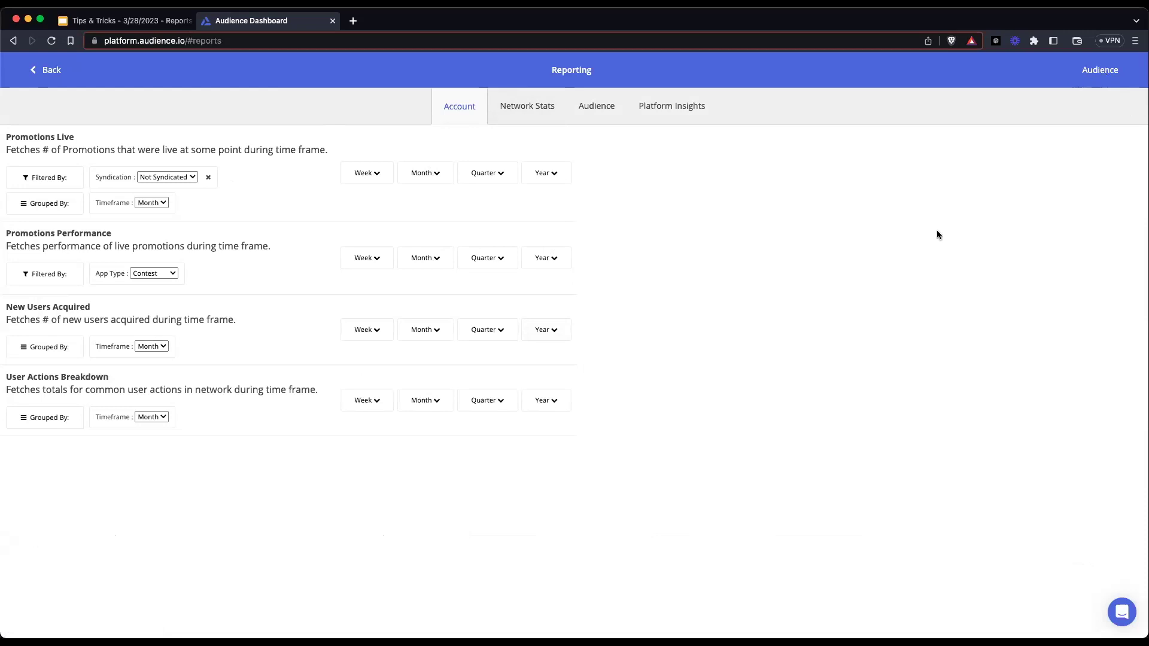
Open the Network Stats reports and look through the available network and syndicated promotion reports.
click(541, 108)
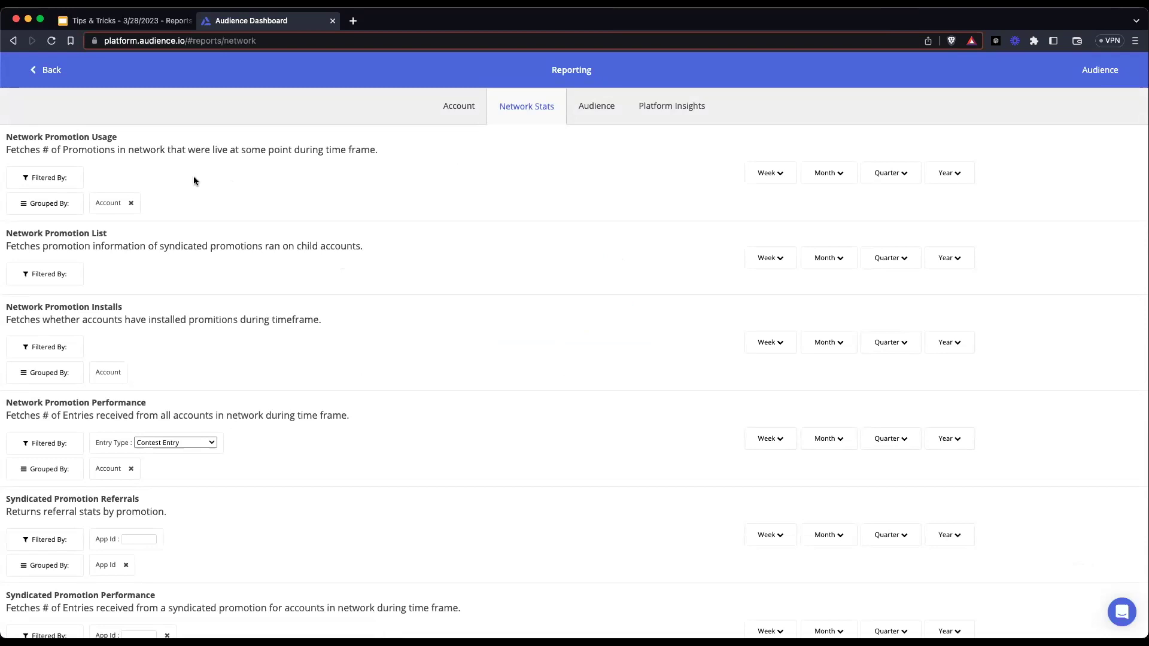
scroll(206, 113, down, 5)
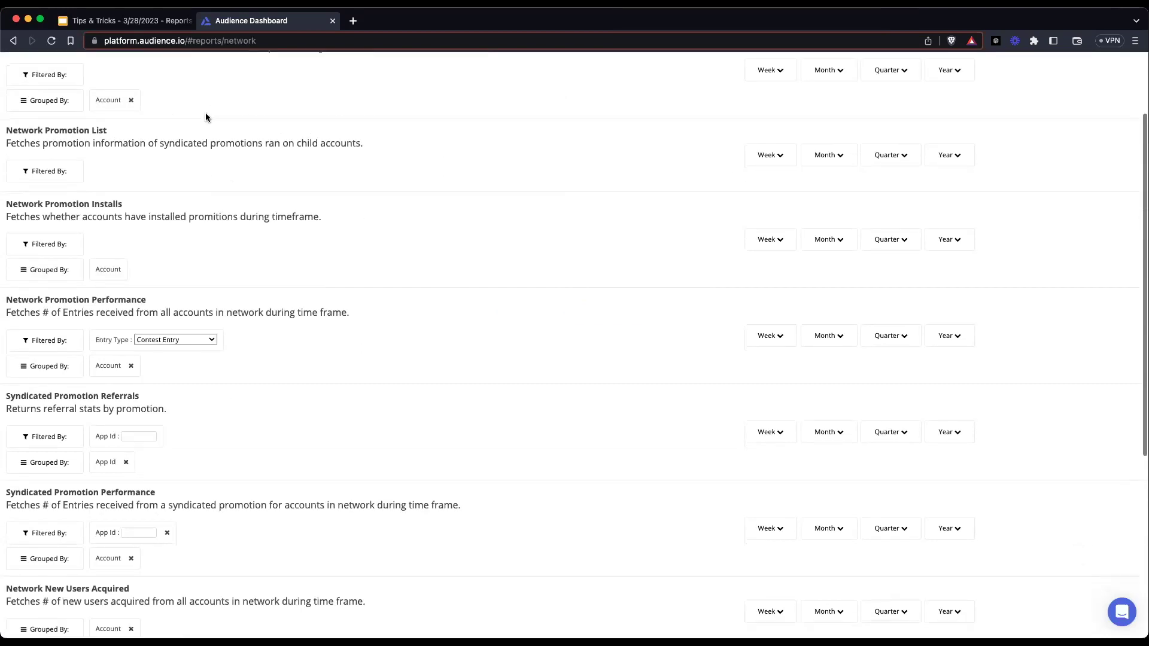
scroll(202, 113, up, 5)
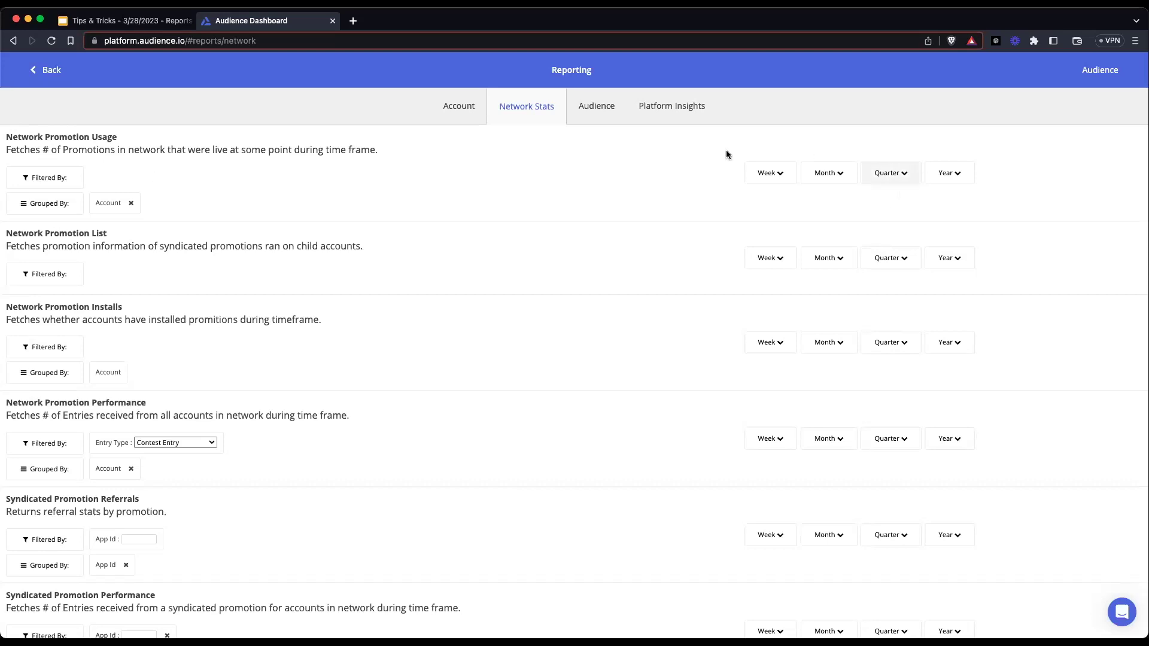
click(59, 179)
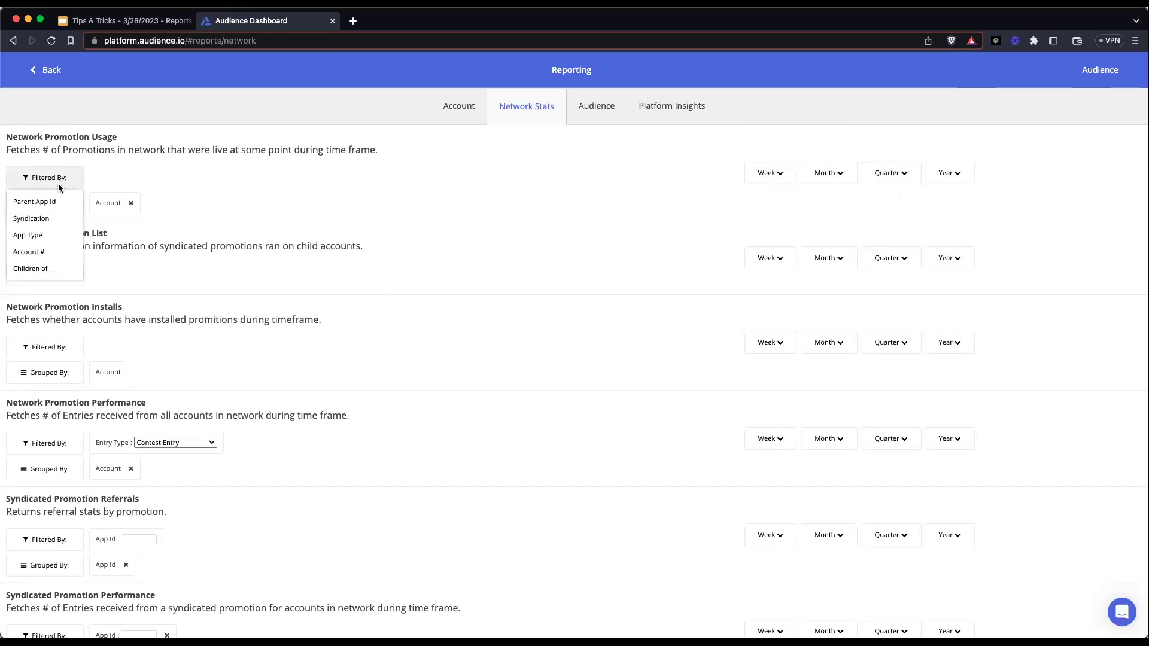
click(62, 202)
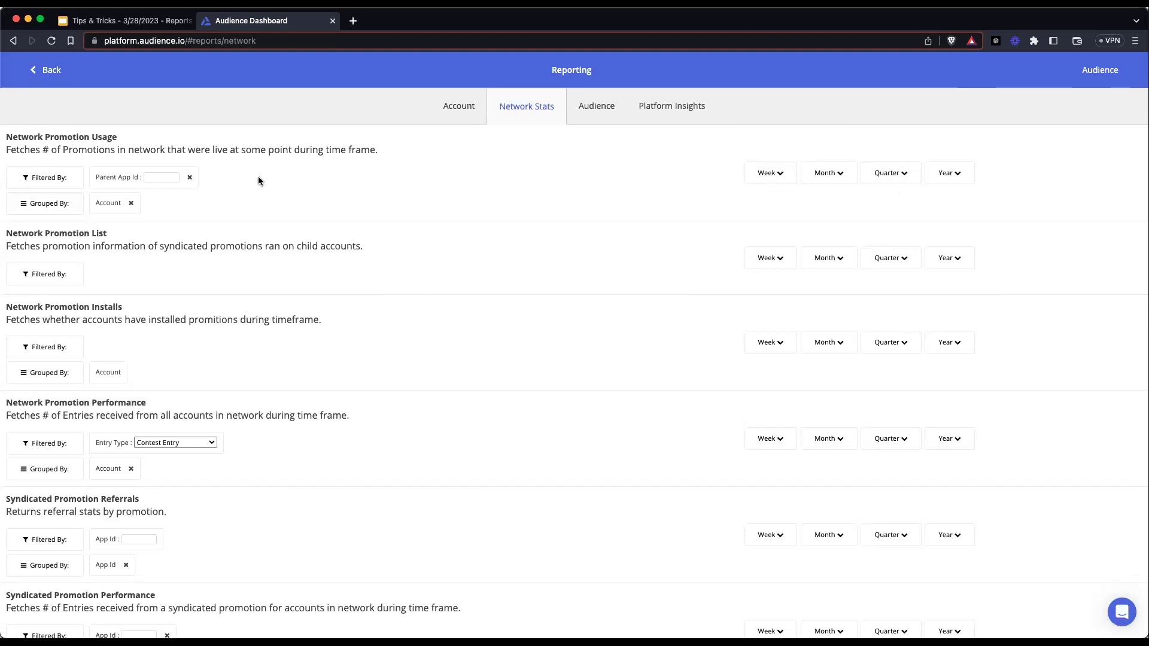
click(152, 177)
Open the Team Audience - 23 B-ball Mayhem campaign and copy its app ID from the page address.
click(46, 70)
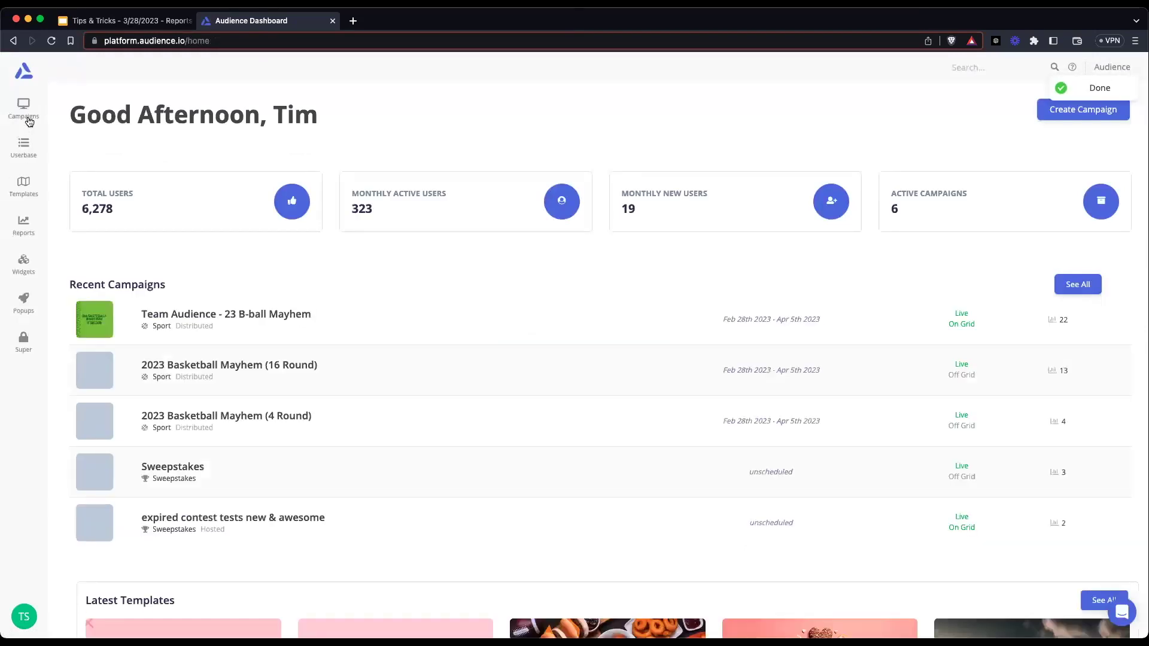
click(303, 313)
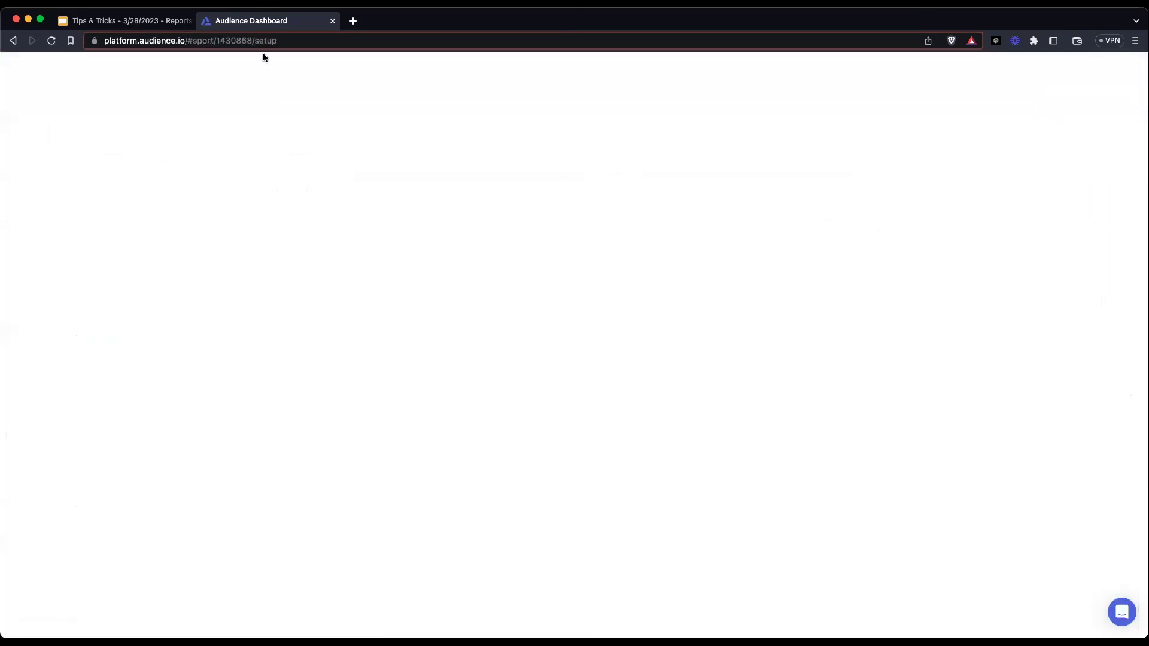
double_click(229, 40)
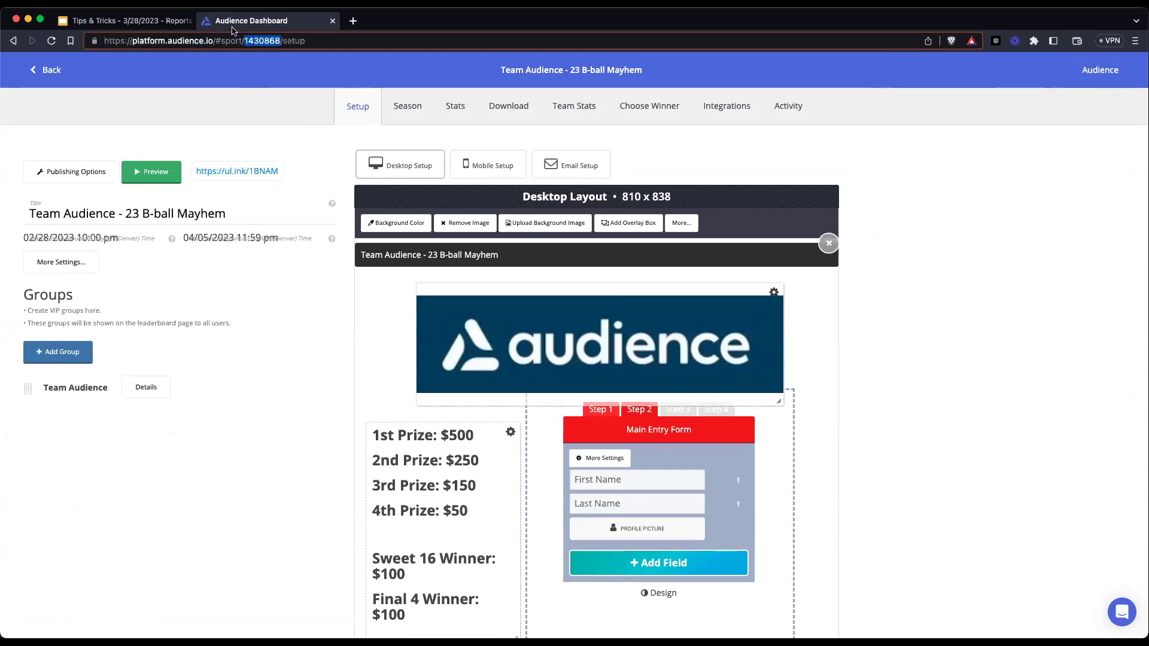
right_click(254, 40)
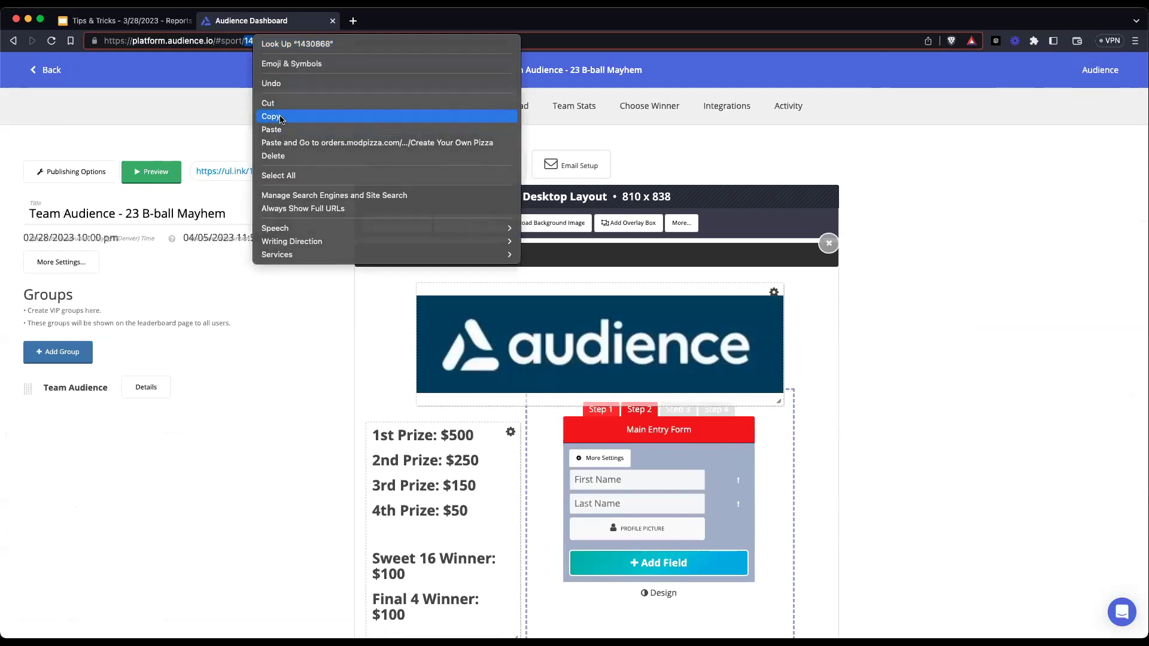
click(283, 117)
Return to the Network Stats reports and filter Network Promotion Usage by Parent App Id 1430868.
click(27, 82)
click(35, 71)
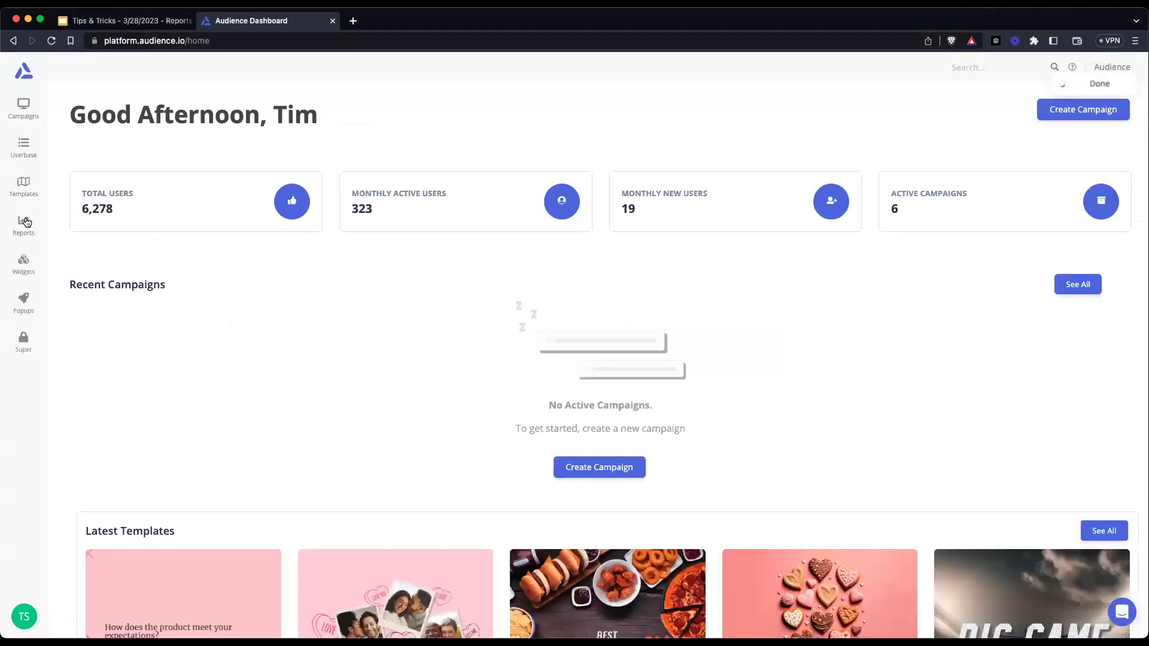
click(12, 234)
click(57, 178)
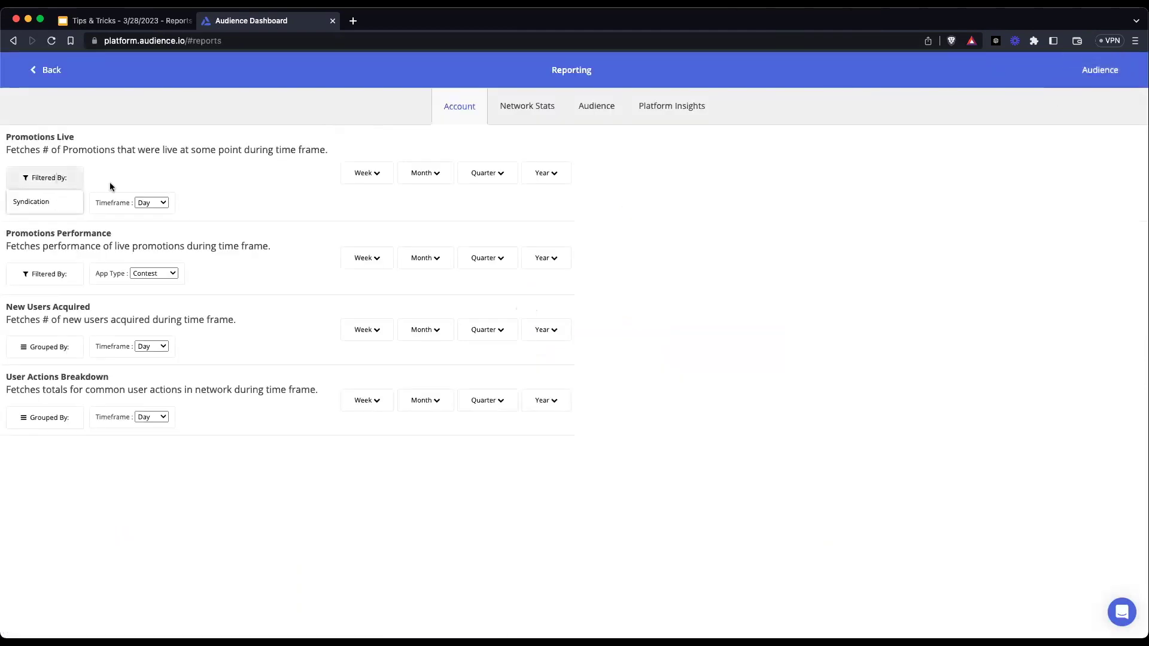
click(54, 205)
click(515, 107)
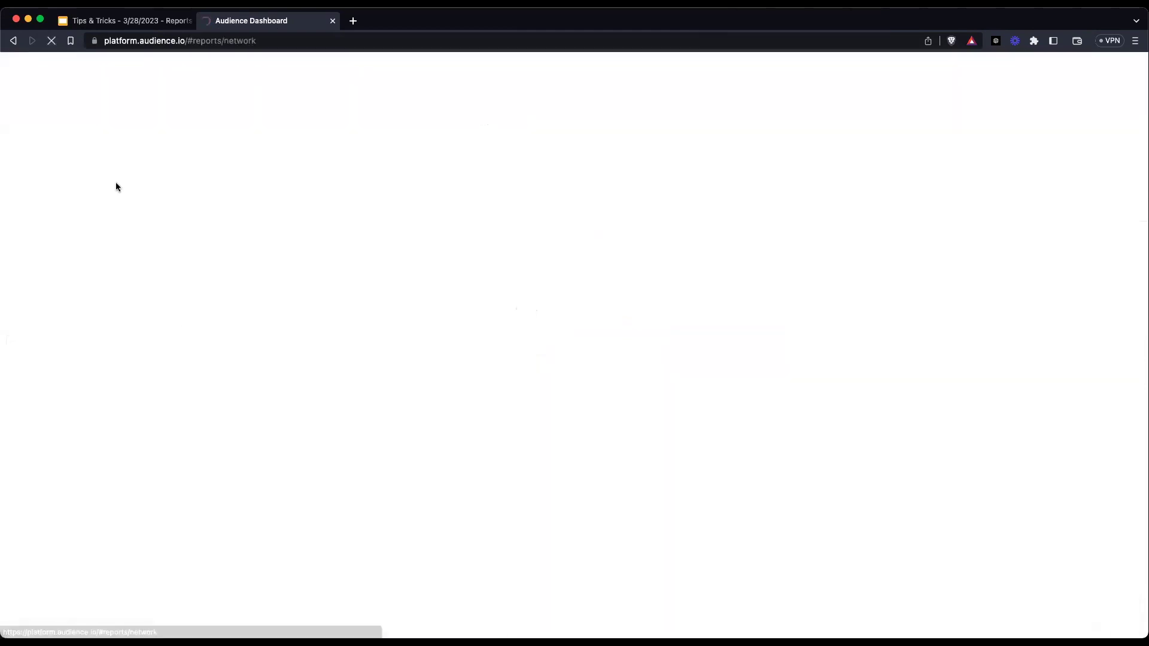
click(71, 187)
click(72, 198)
click(164, 178)
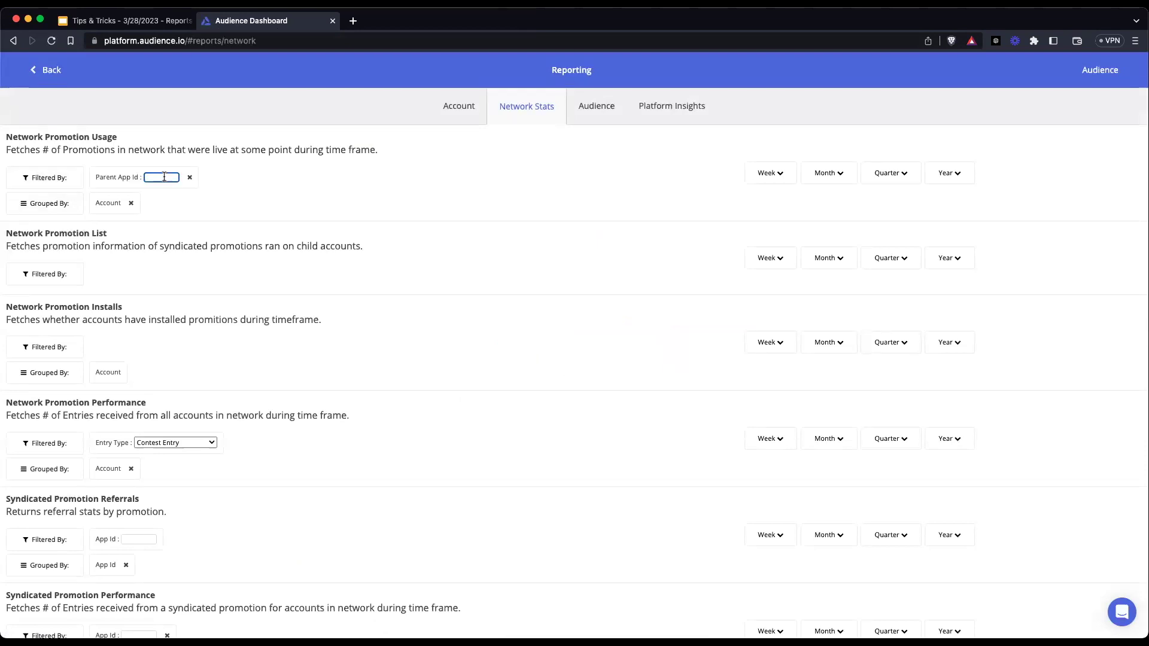
key(super+v)
Fetch the Network Promotion Usage report for the year of 2023, examine it and close it.
click(966, 174)
click(947, 196)
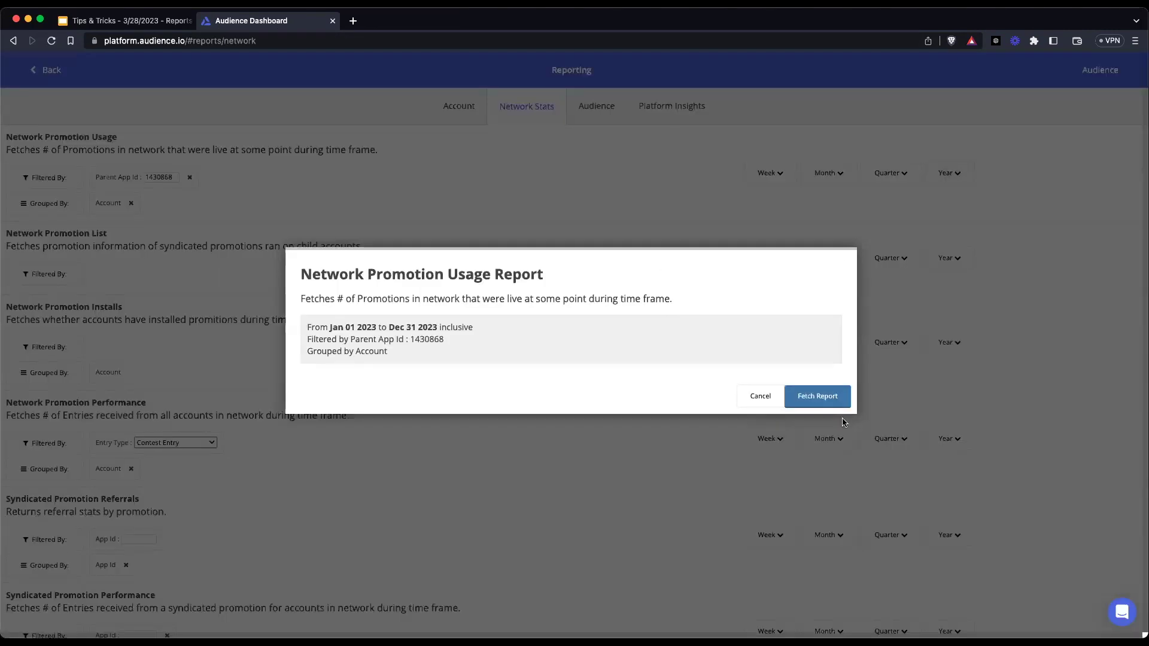
click(804, 389)
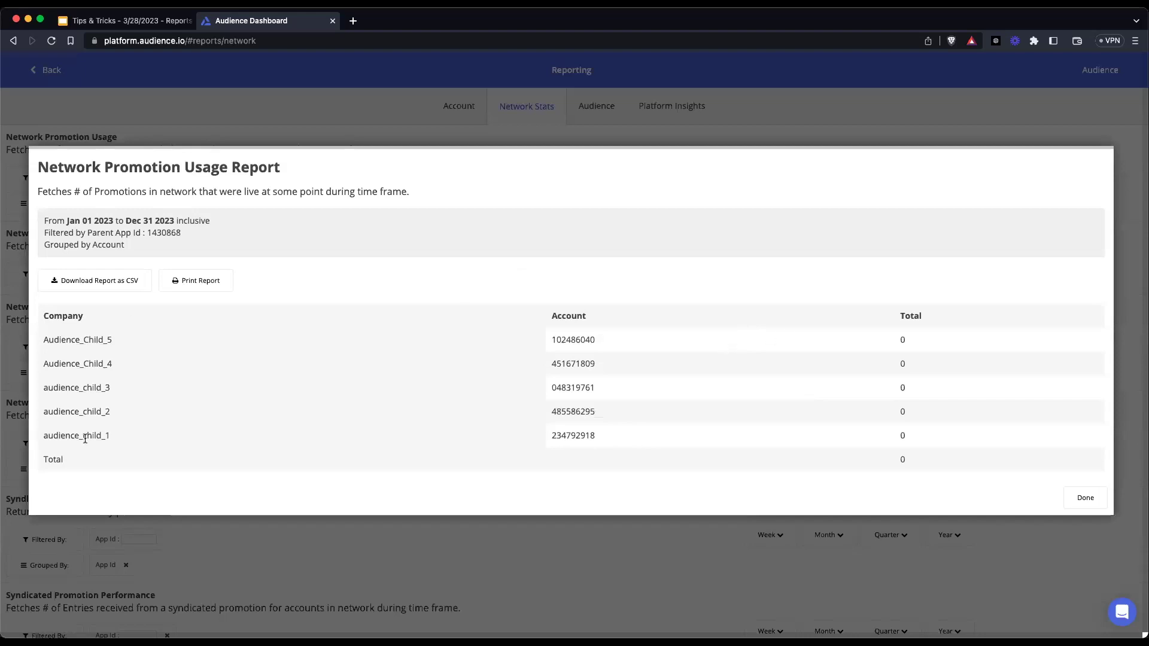
click(1080, 499)
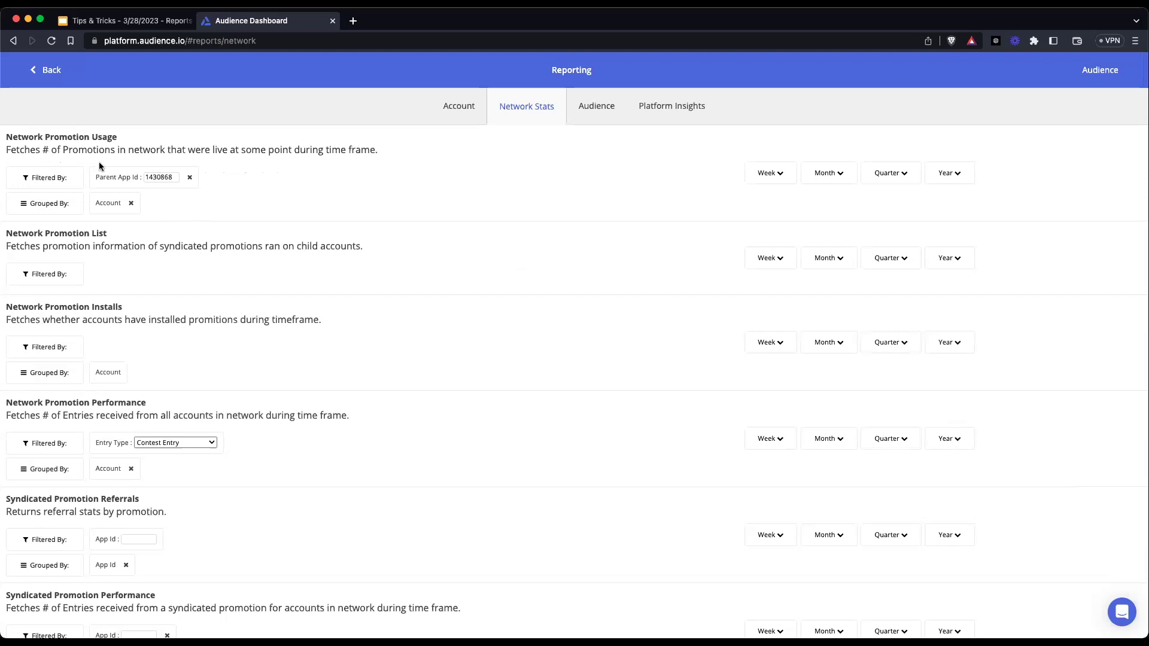
Replace the Parent App Id filter on Network Promotion Usage with a Syndication filter set to Not Syndicated.
click(189, 179)
click(71, 182)
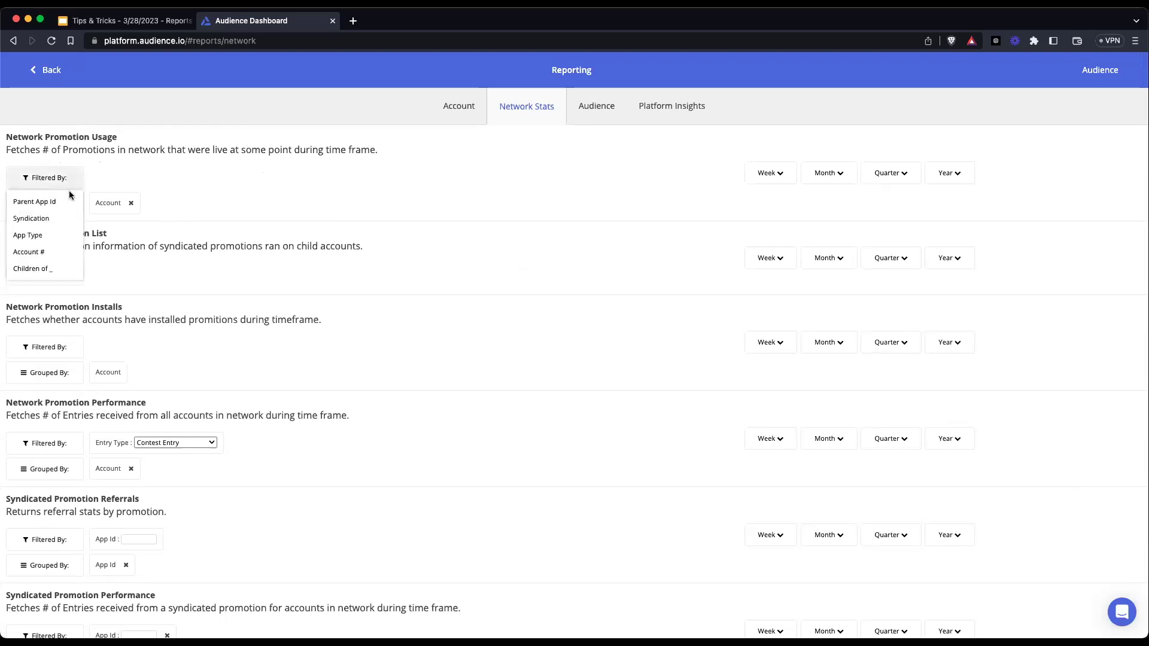
click(46, 220)
click(157, 179)
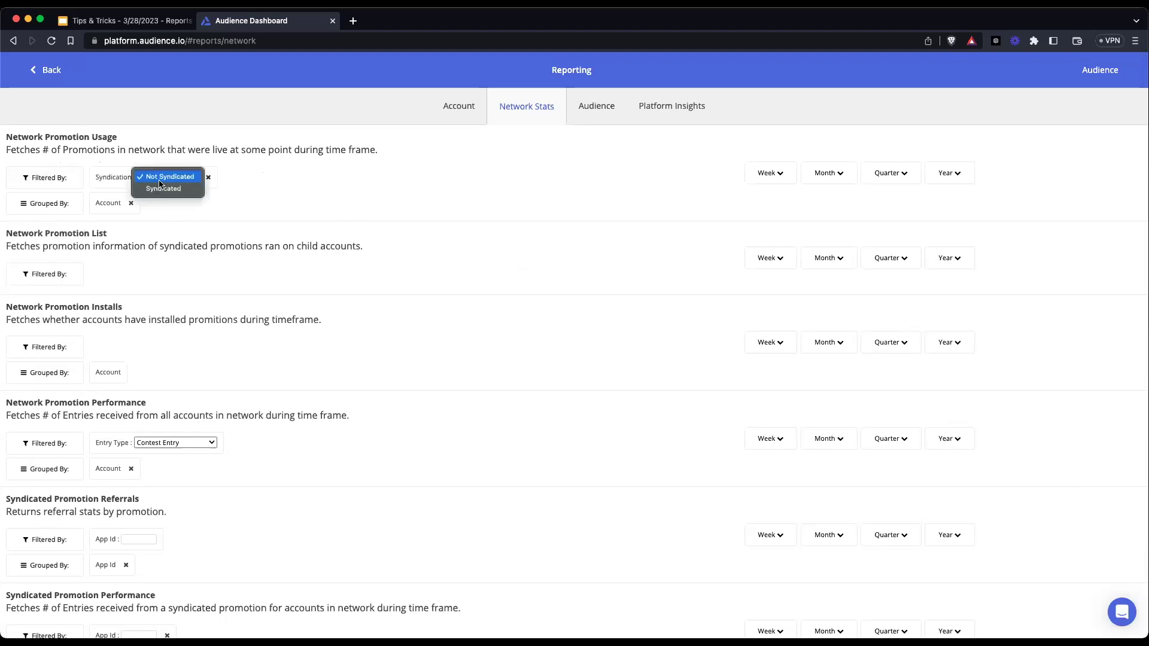
click(38, 184)
Add an App Type filter for Sweepstakes to Network Promotion Usage and review the other available app types.
click(39, 181)
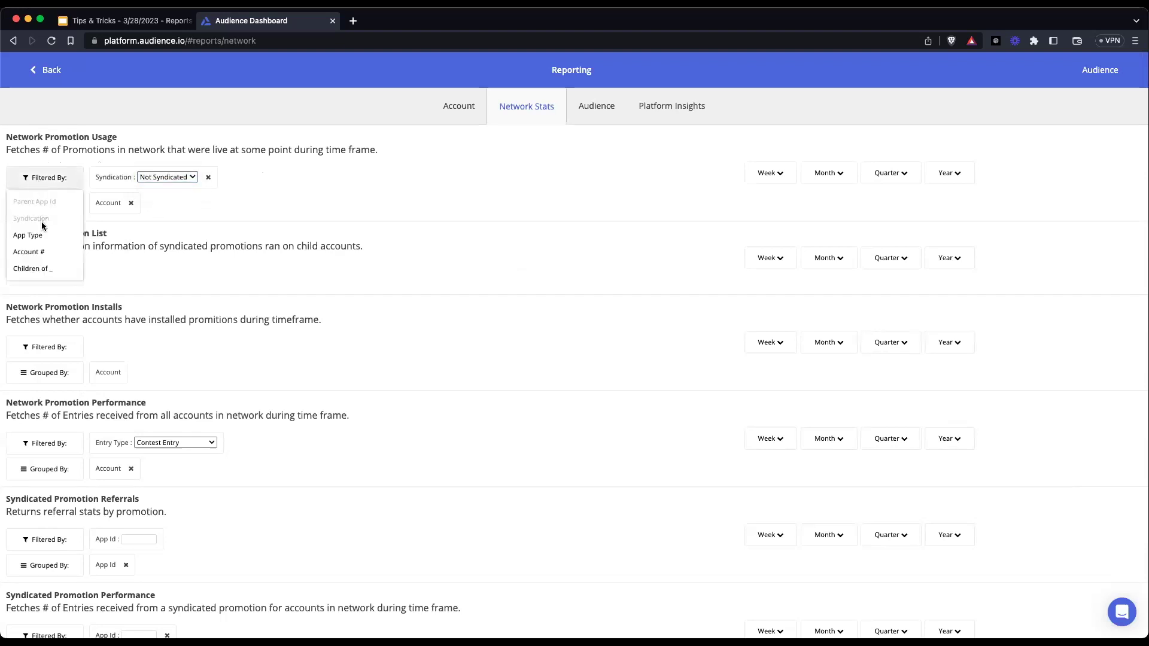
click(40, 235)
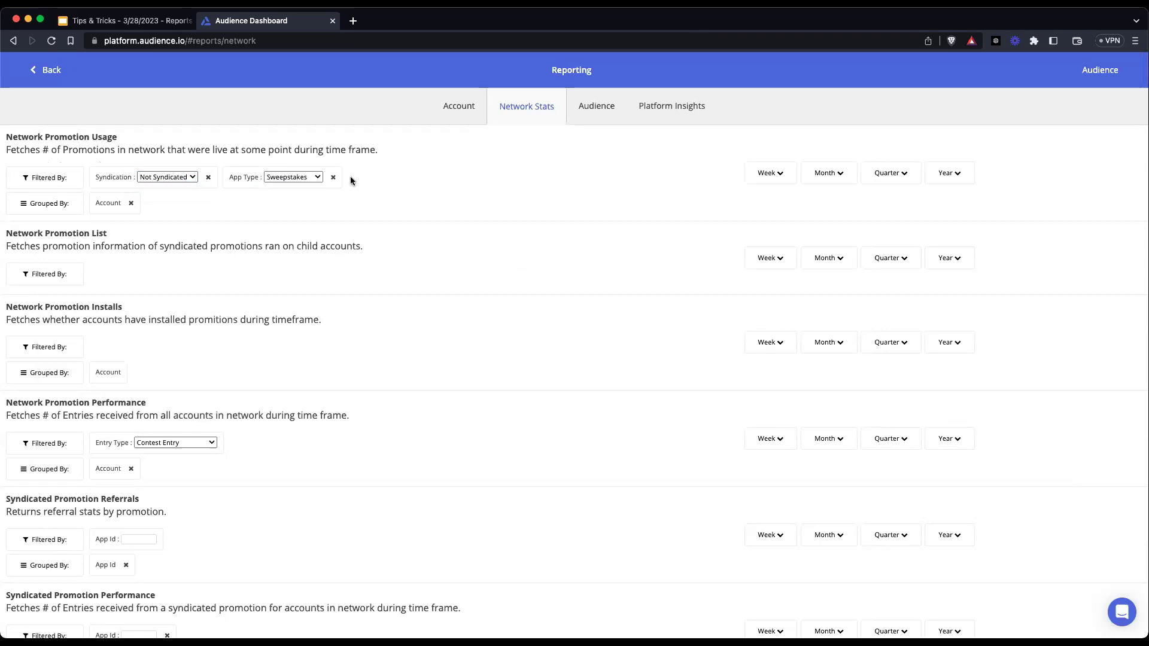
click(299, 177)
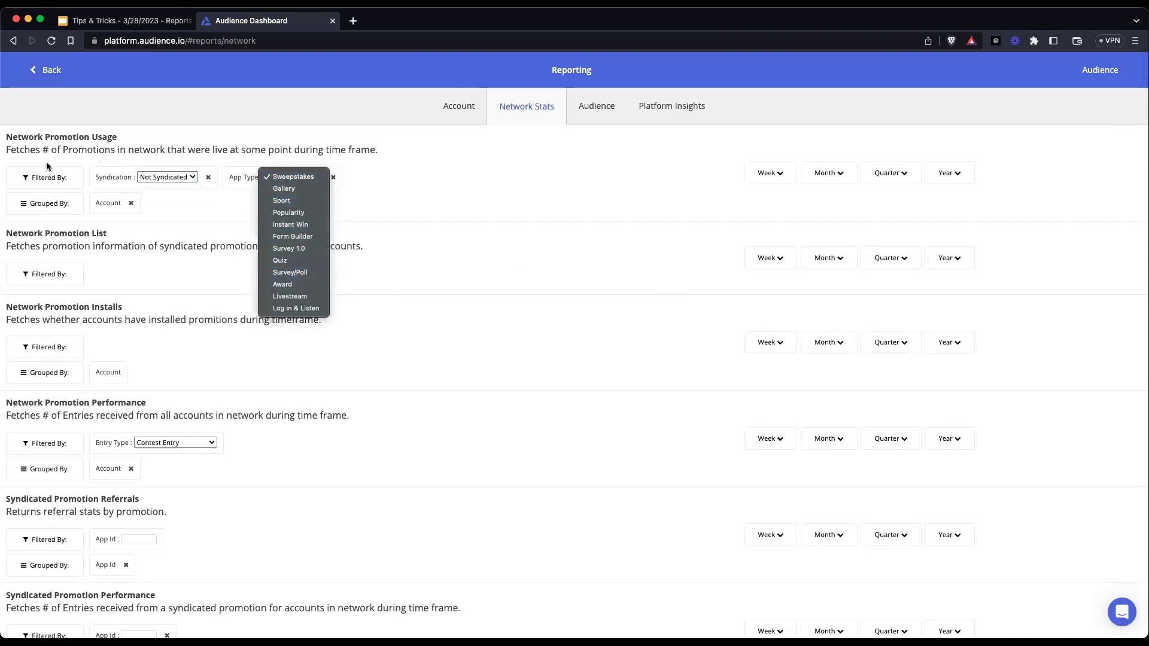
click(48, 180)
Try adding a Children of filter to Network Promotion Usage and remove it again.
click(50, 180)
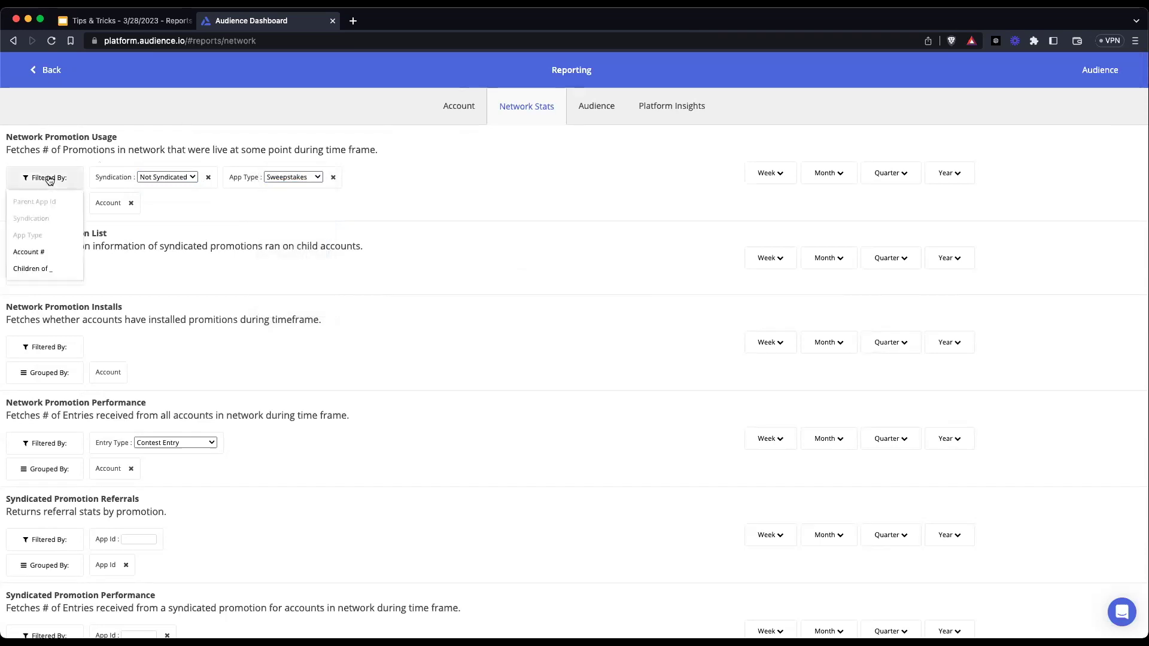
click(55, 270)
click(423, 176)
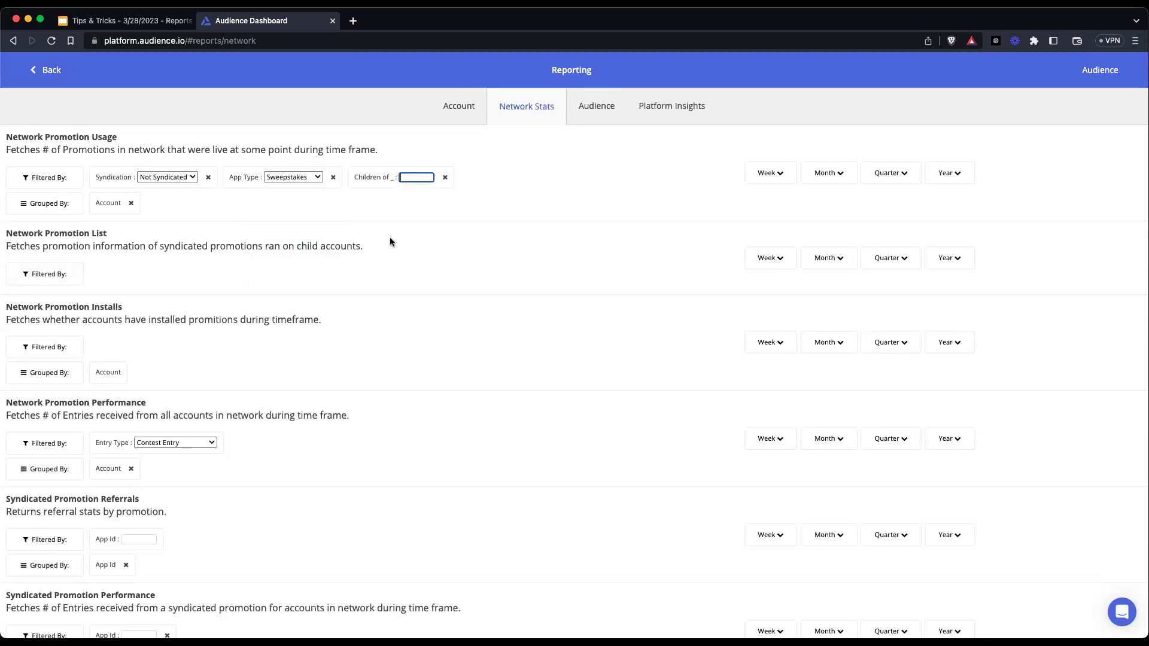
click(446, 177)
Add an App Type grouping to Network Promotion Usage, and clear both the Account and App Type groupings.
click(70, 203)
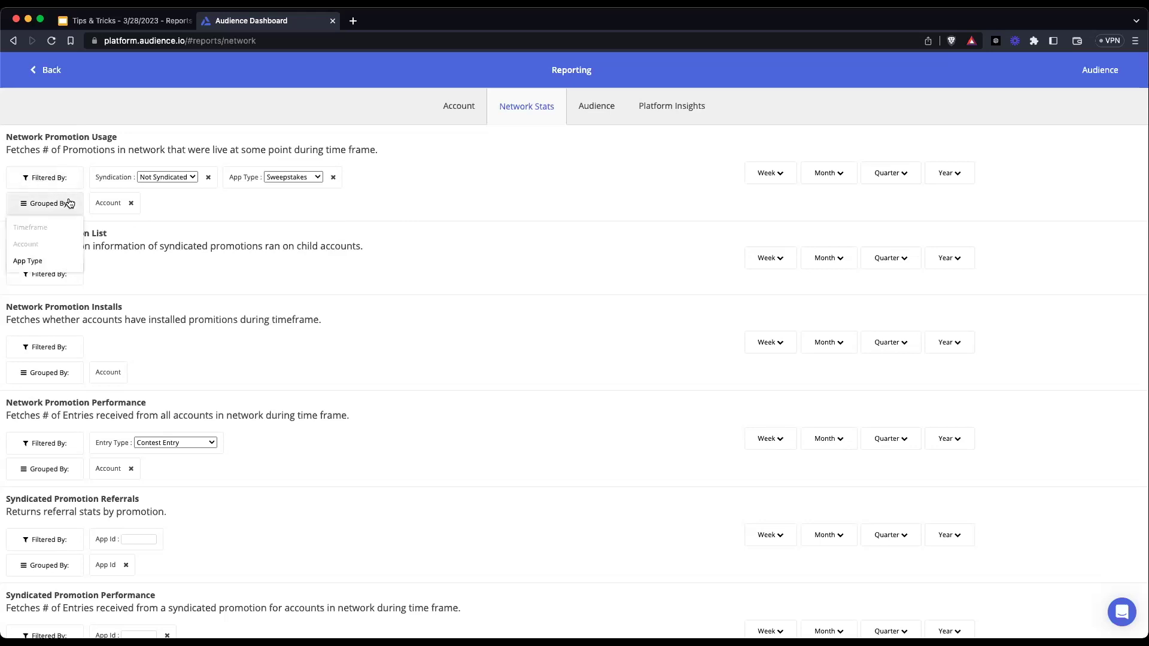
click(38, 261)
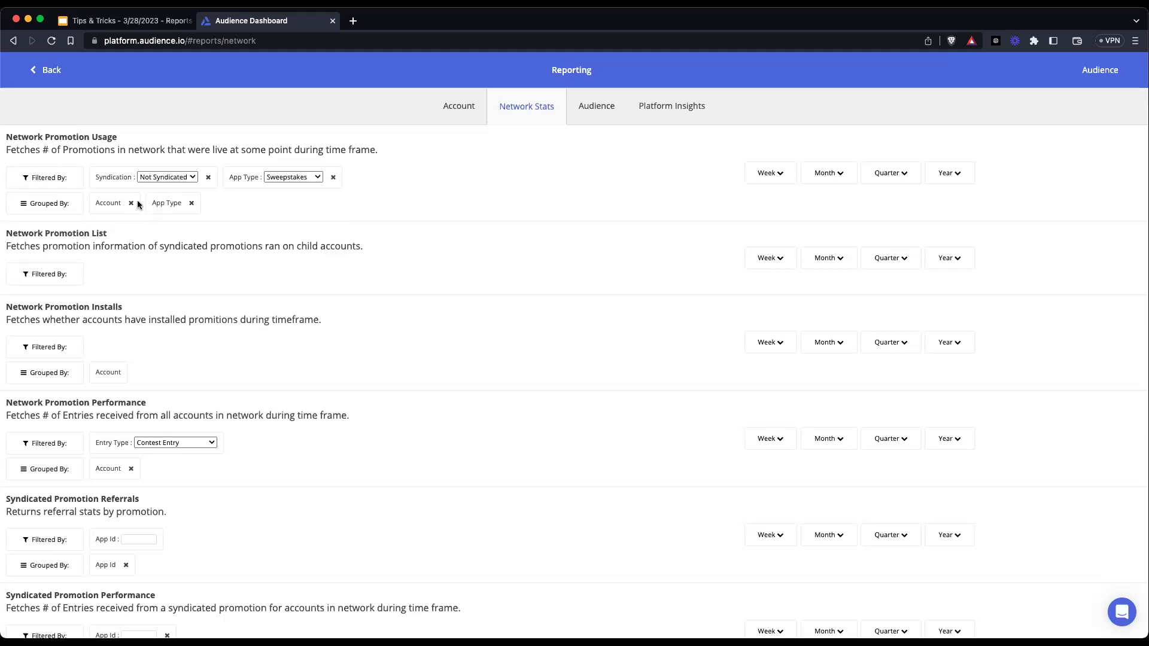
click(131, 203)
click(132, 203)
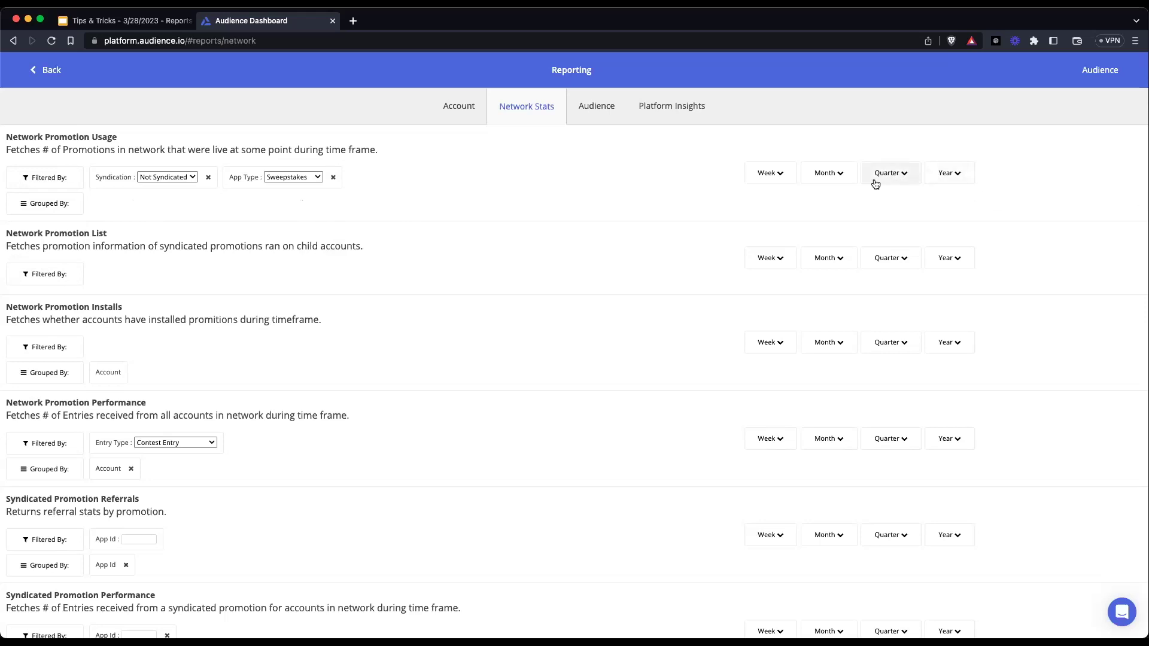
Filter the Network Promotion List report by the Sweepstakes app type.
scroll(188, 176, down, 2)
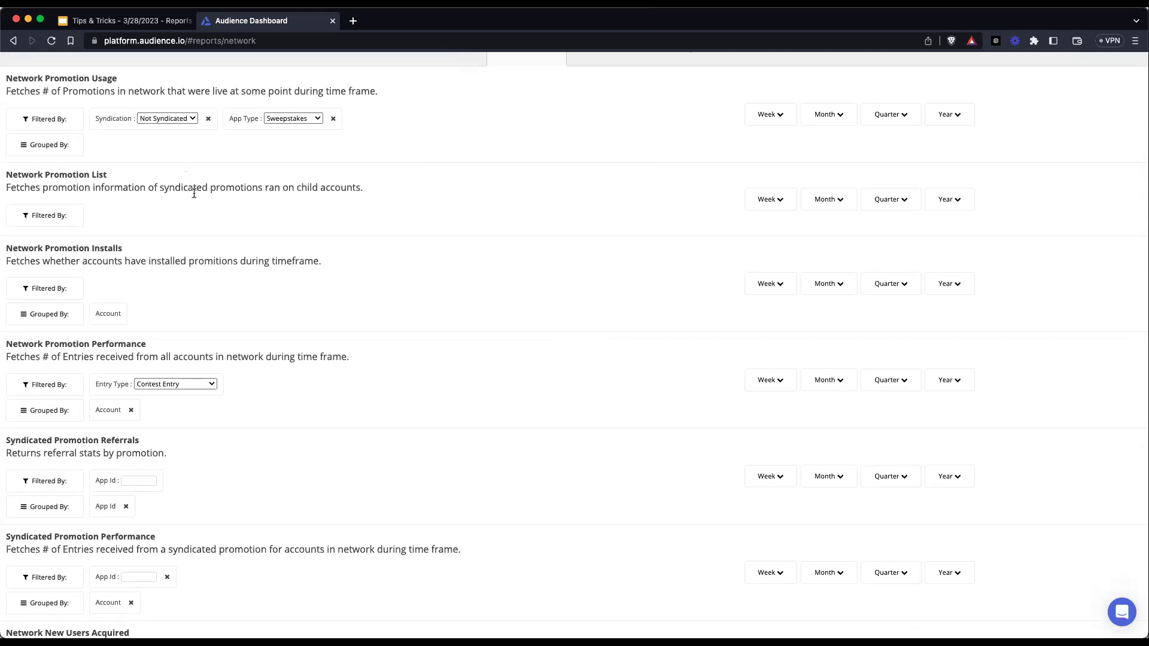
scroll(306, 214, down, 1)
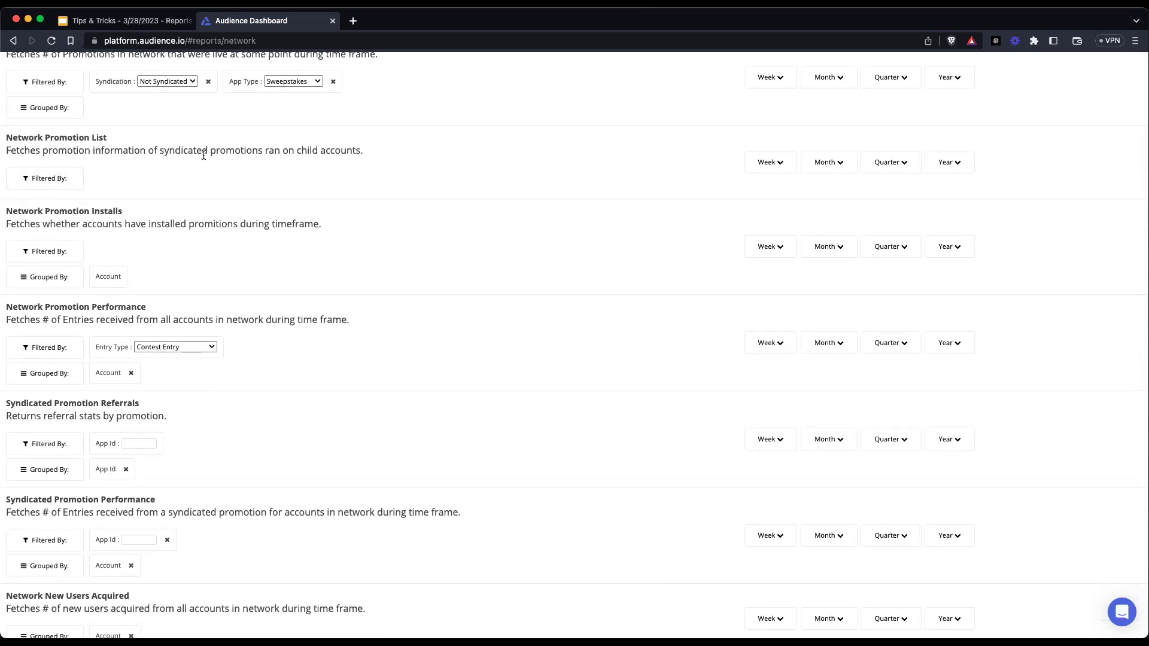
click(39, 179)
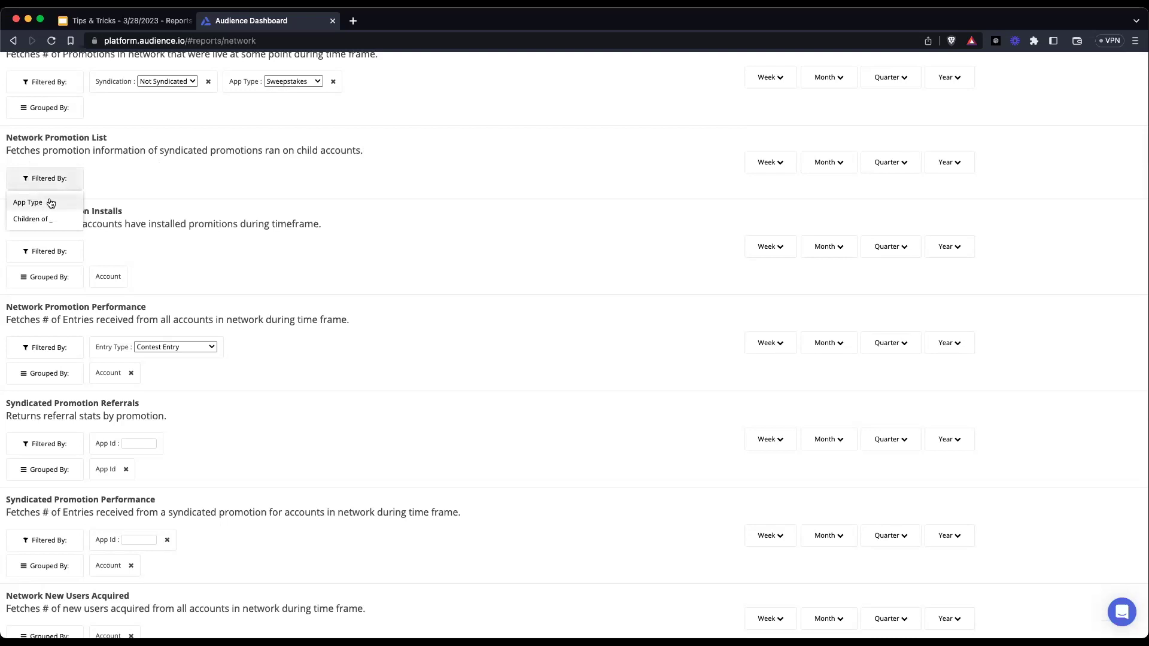
click(51, 203)
click(153, 179)
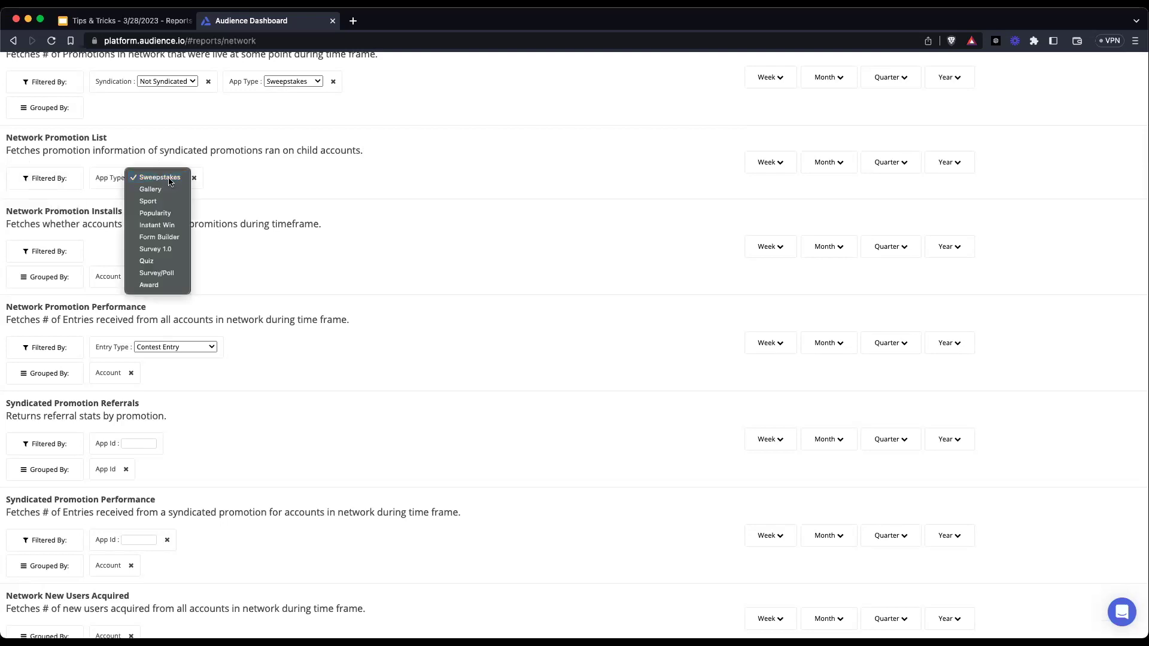
click(849, 159)
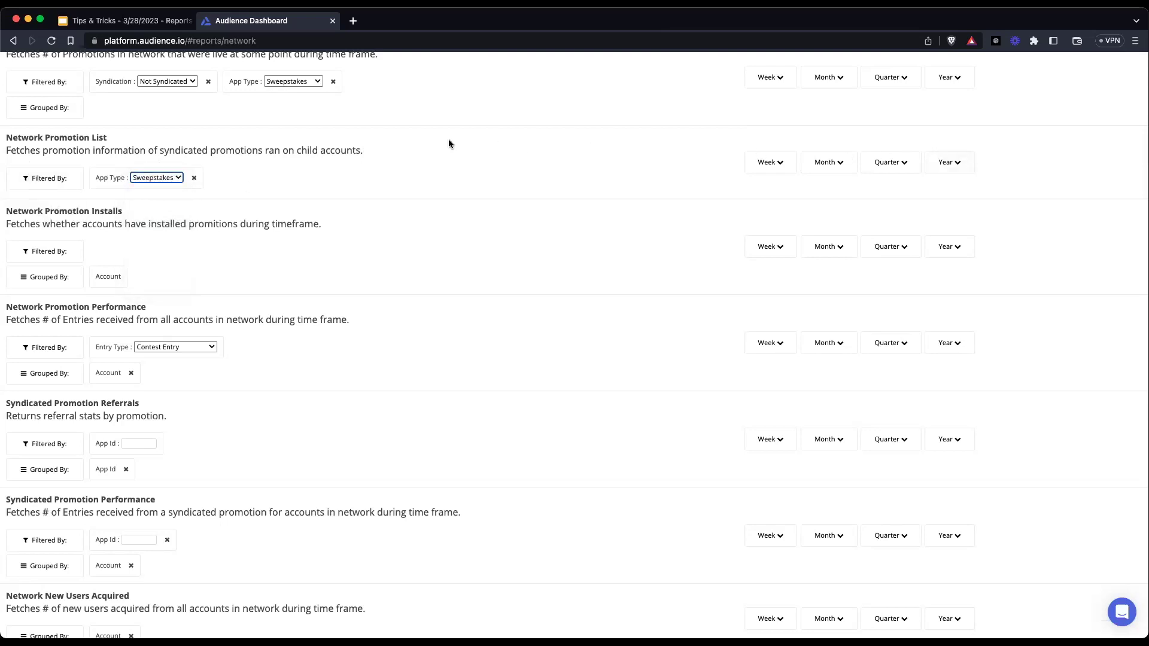
Fetch the Network Promotion List report for the 1st quarter of 2023, examine it and close it.
click(840, 168)
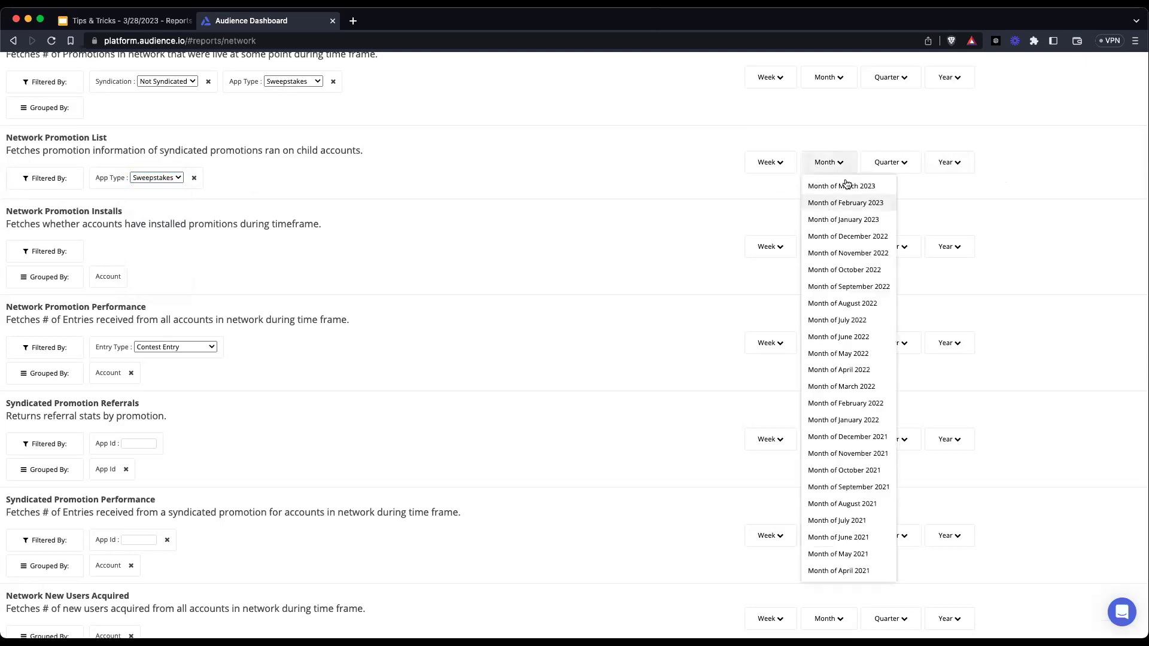
click(895, 163)
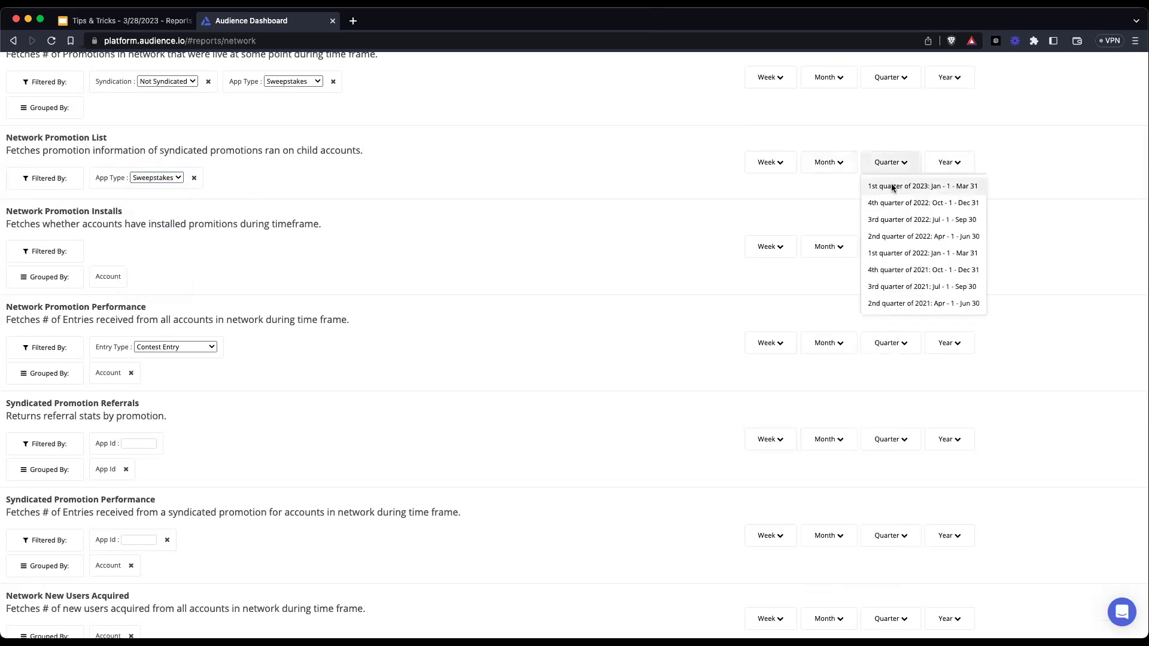
click(891, 185)
click(817, 384)
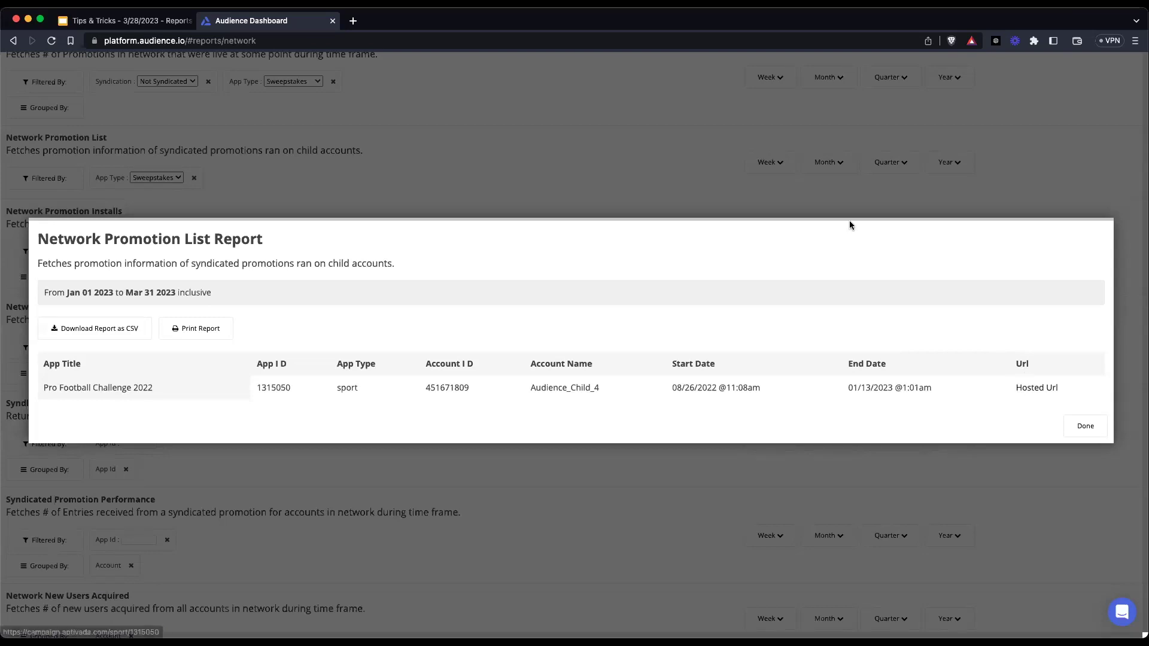
click(434, 143)
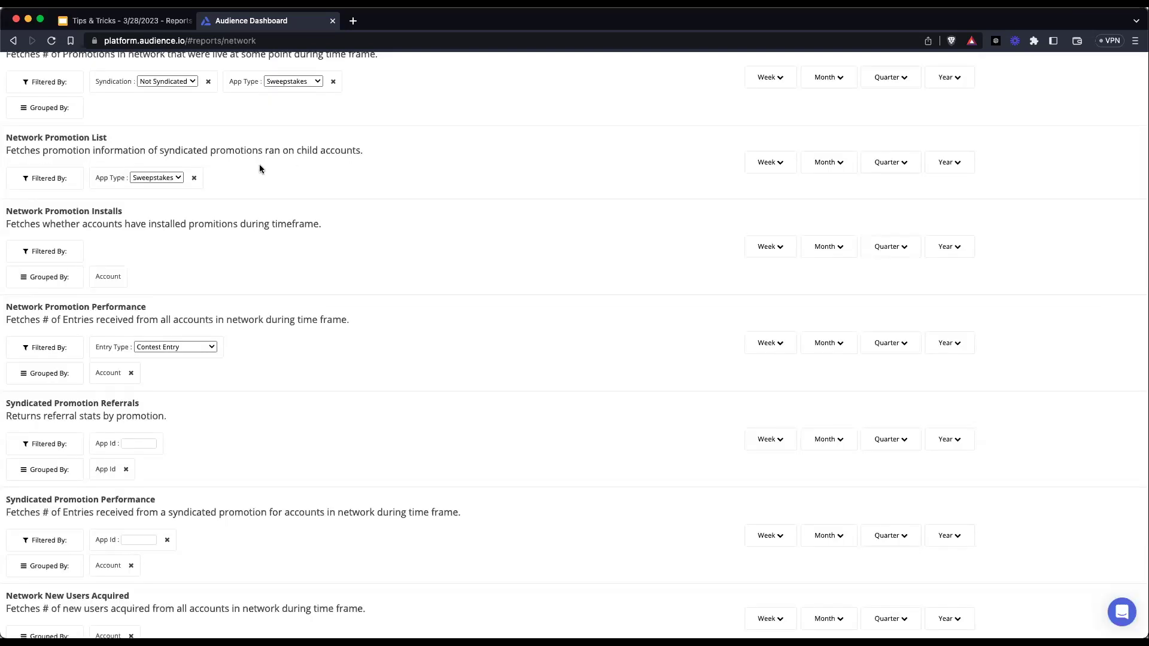
Filter the Network Promotion Installs report by Has Installed set to Yes.
scroll(114, 206, down, 2)
scroll(125, 214, up, 1)
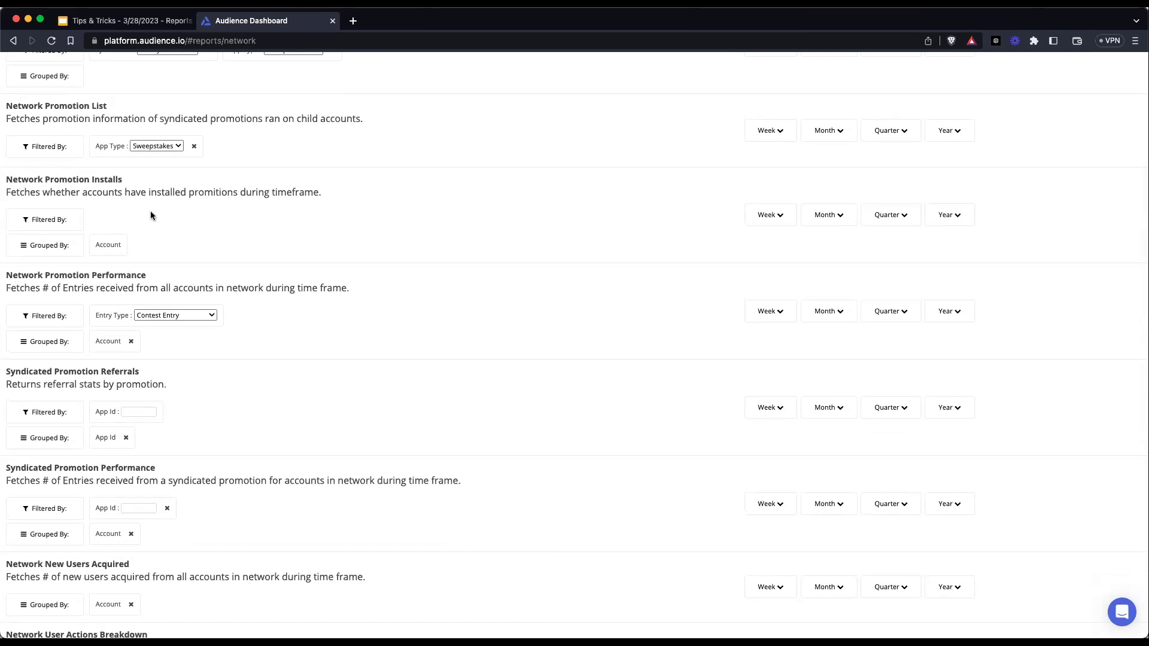
click(58, 221)
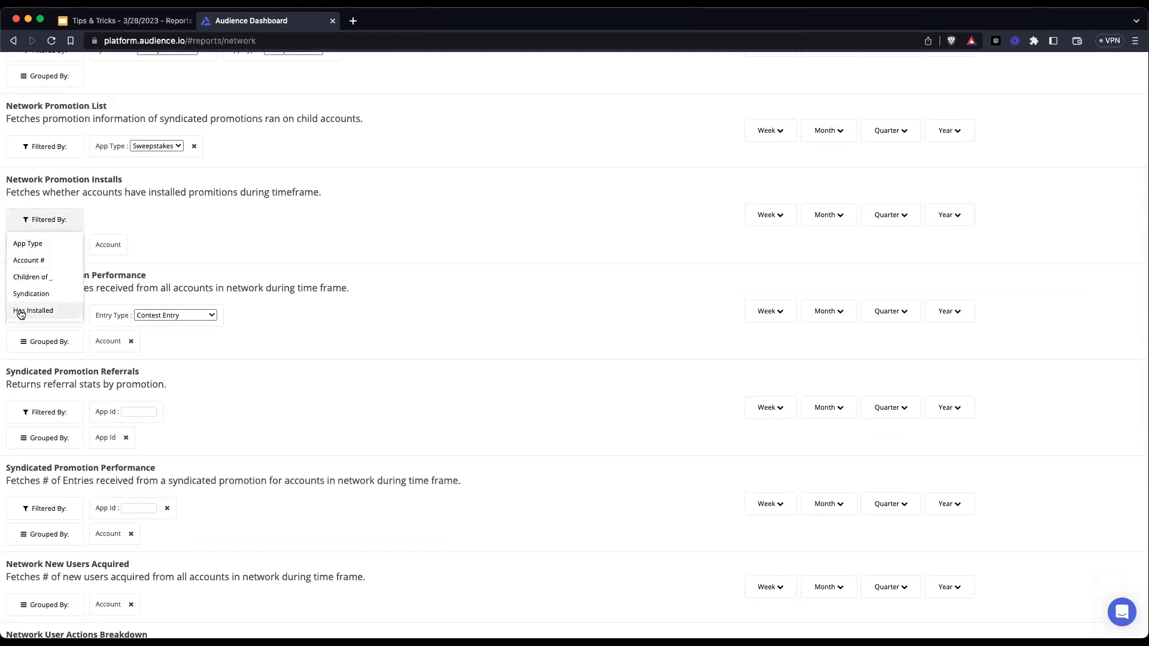
click(38, 309)
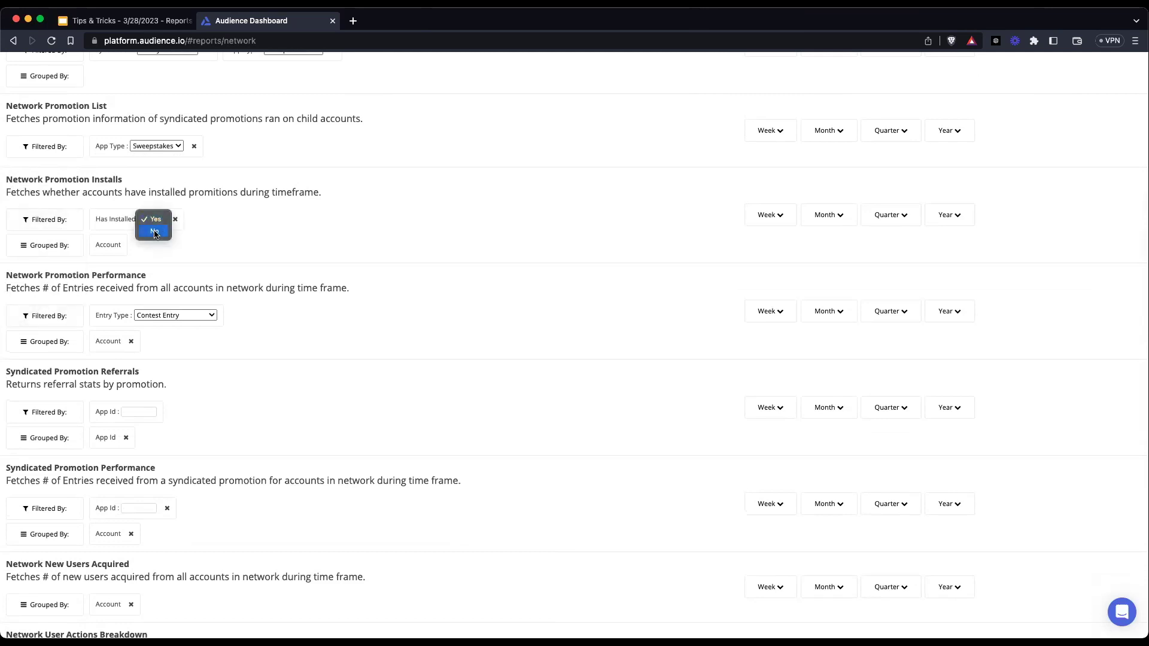
click(328, 239)
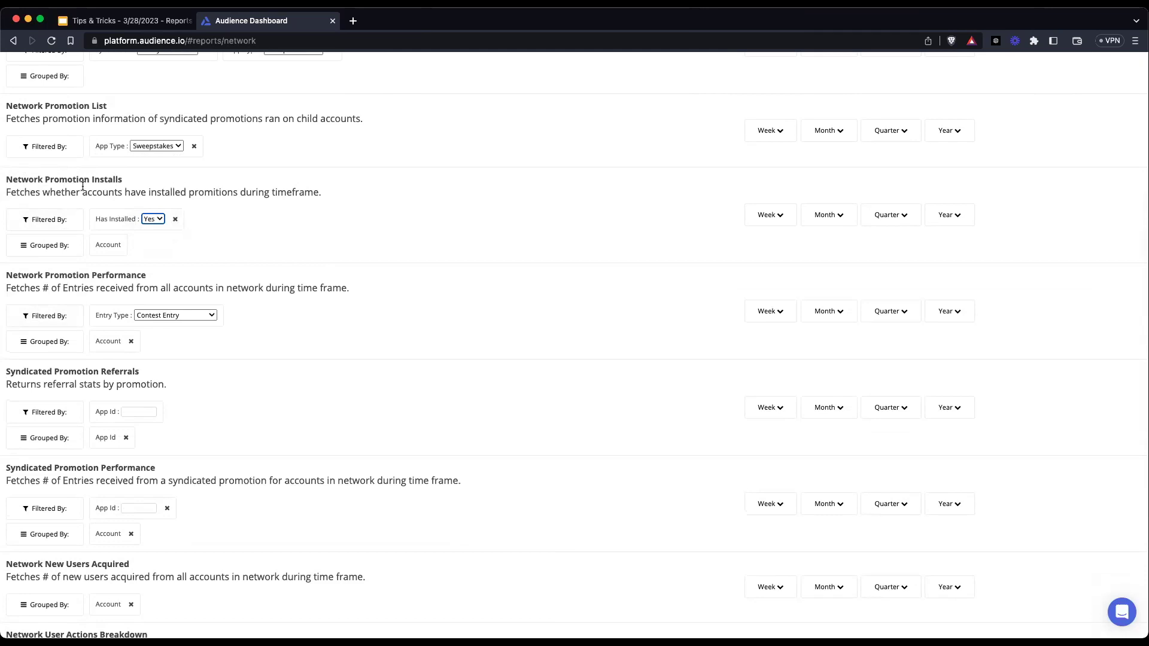
Add an App Type grouping to the Network Promotion Installs report.
scroll(90, 191, down, 1)
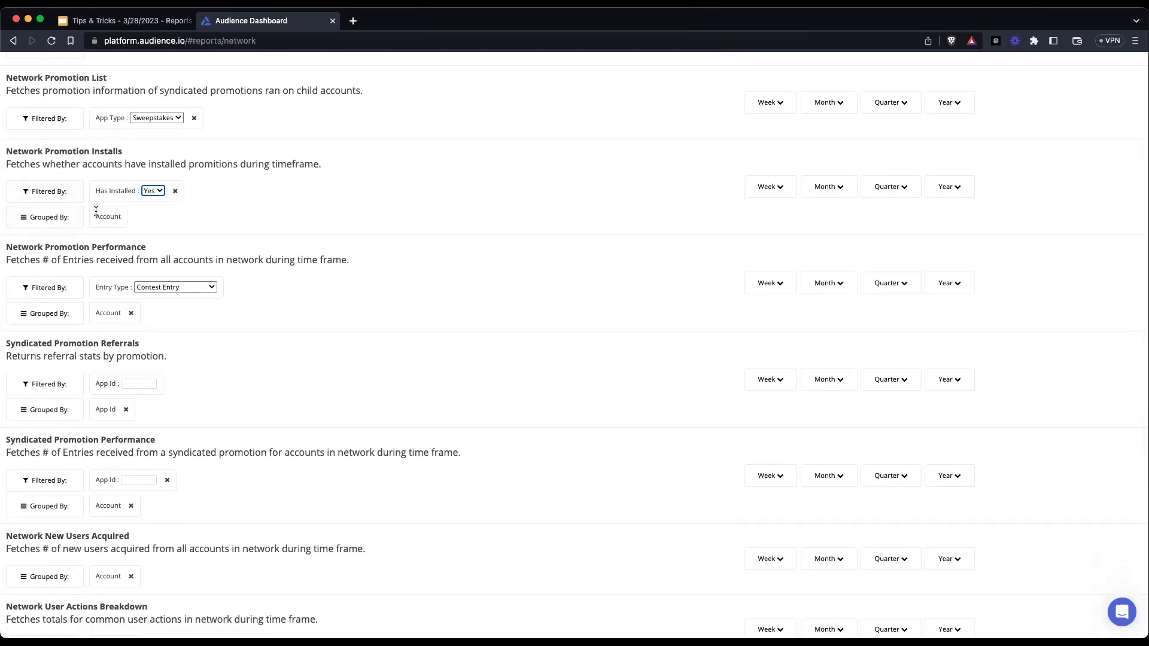
click(49, 219)
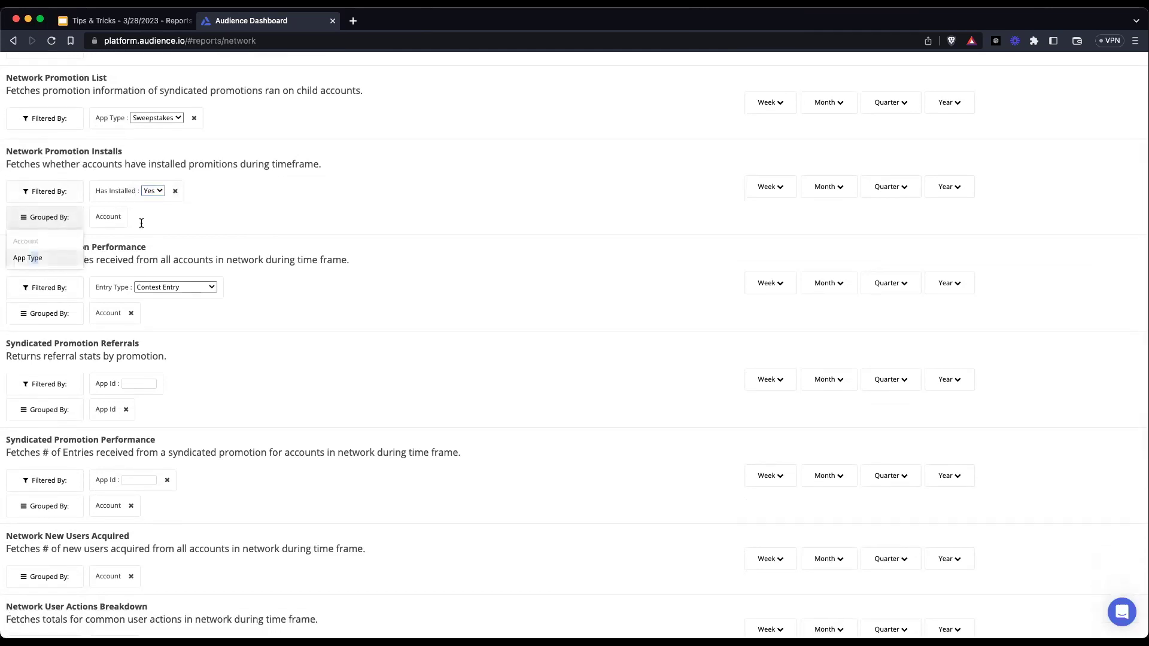
click(28, 258)
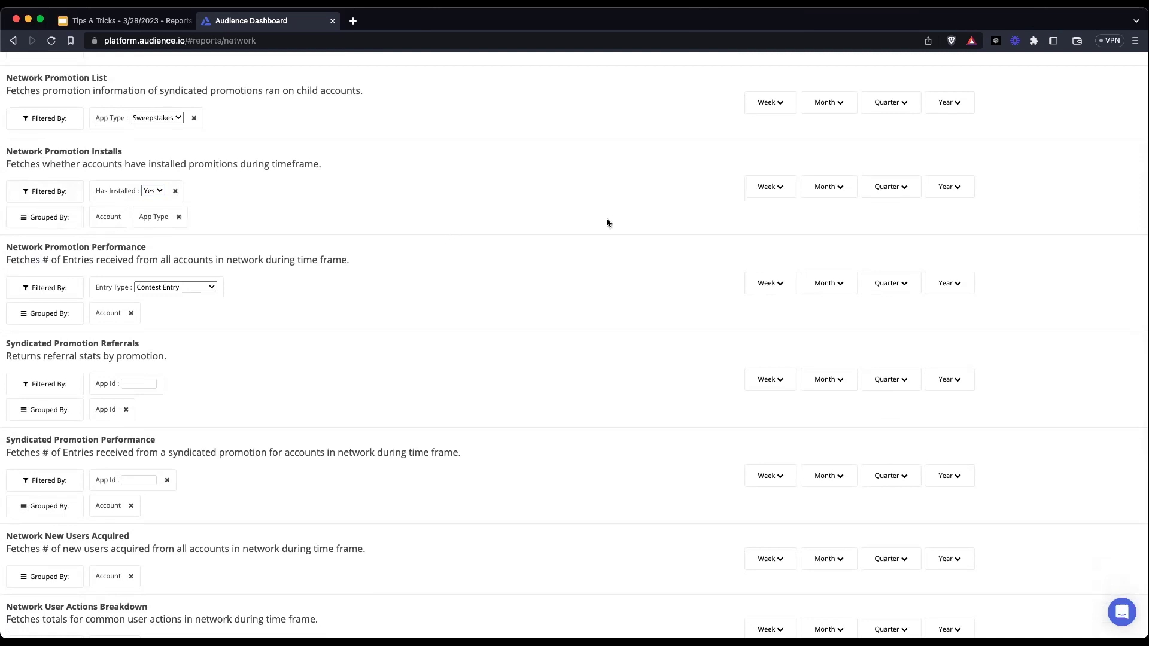
Fetch the Network Promotion Installs report for the year of 2023, examine it and close it.
click(949, 187)
click(949, 214)
click(808, 412)
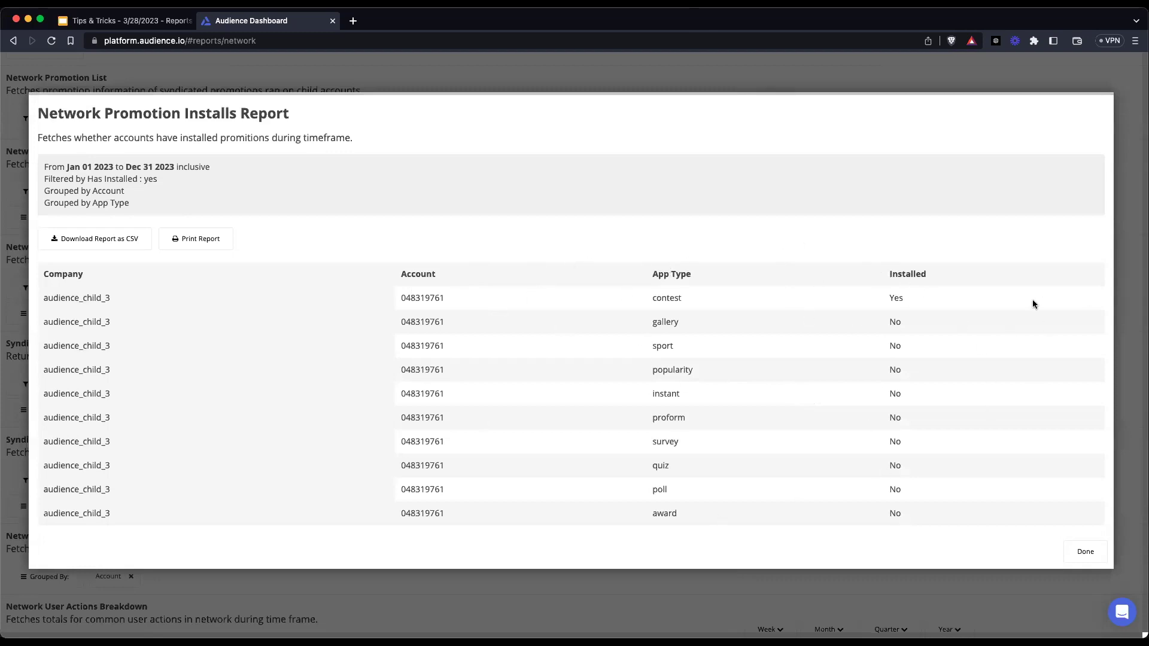
click(1132, 417)
Set the App Id filter of the Syndicated Promotion Referrals report to 1382538.
scroll(345, 311, down, 5)
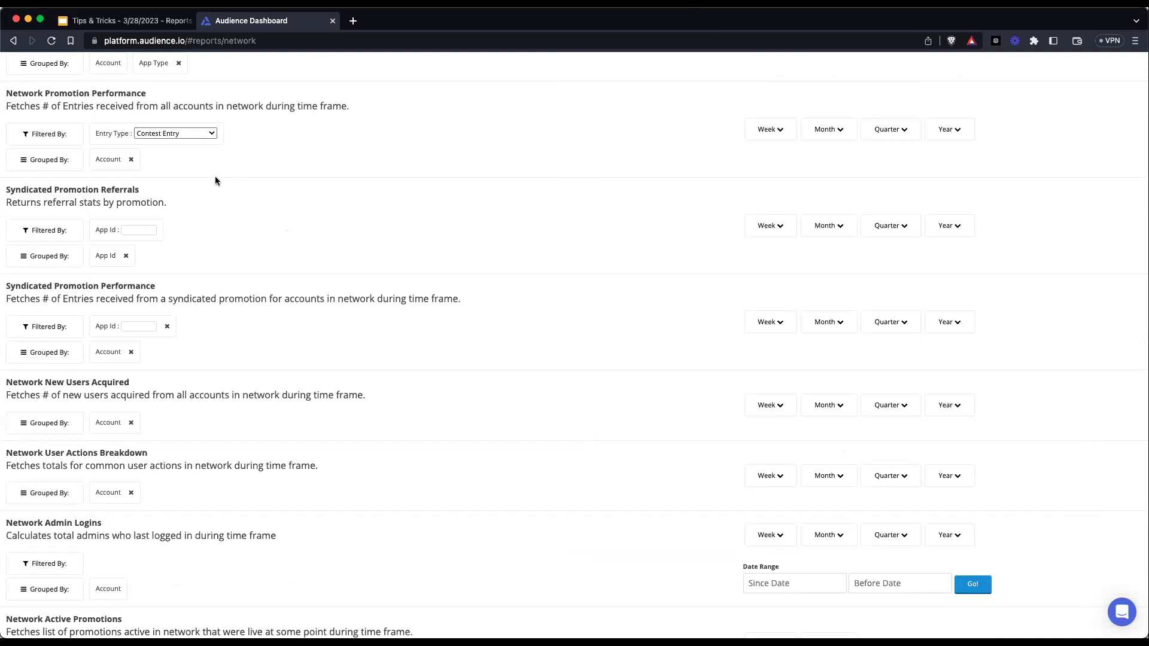
click(133, 231)
text(1382538)
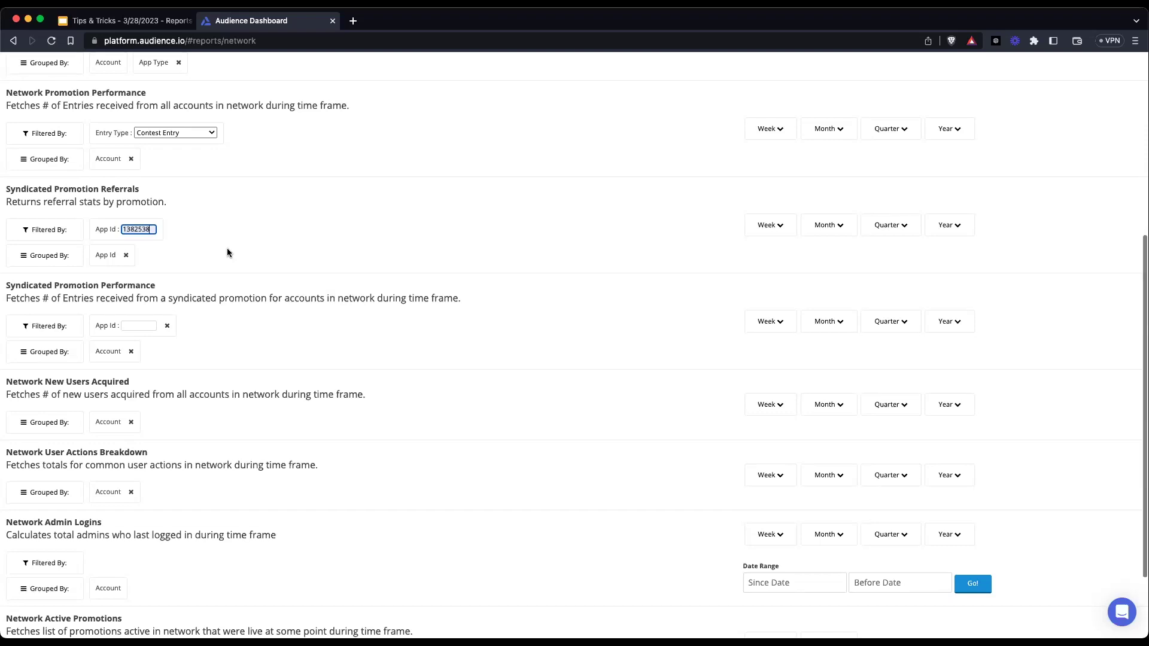
scroll(227, 253, up, 1)
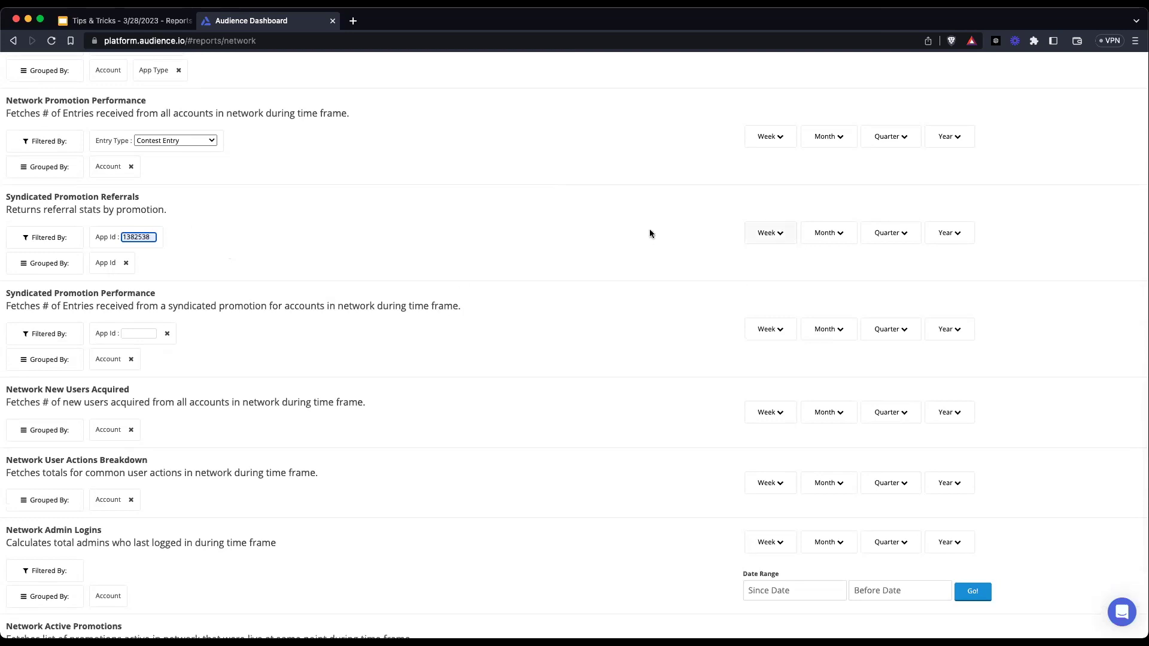
Replace the Account grouping of the Network New Users Acquired report with a Timeframe grouping.
scroll(307, 249, down, 5)
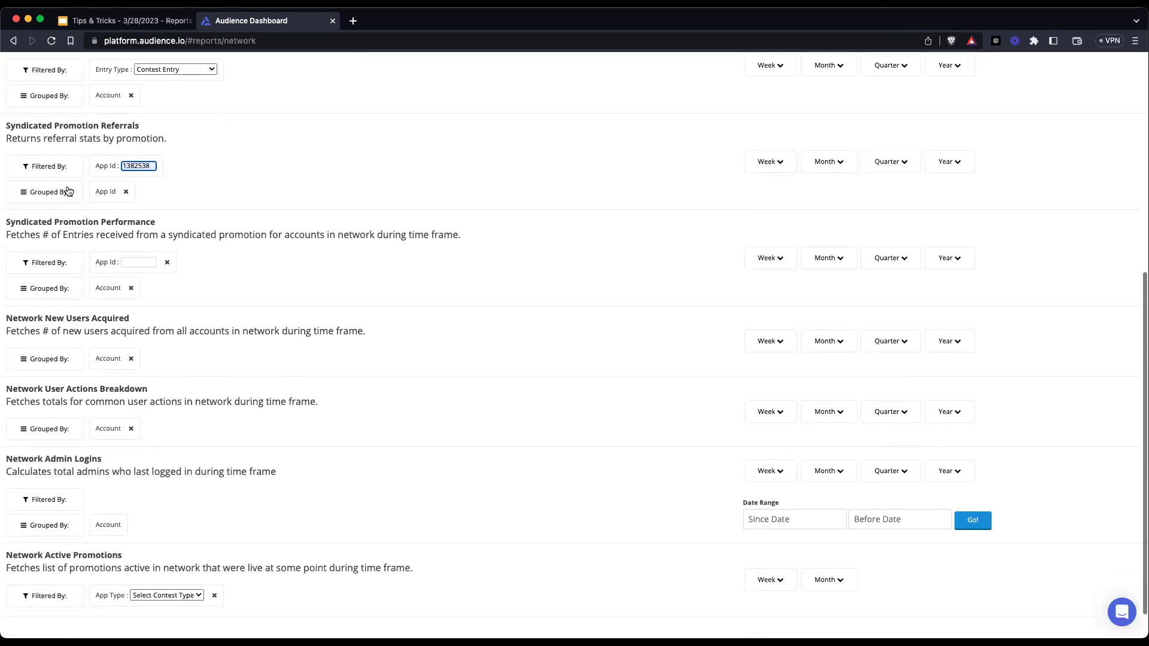
scroll(192, 205, down, 3)
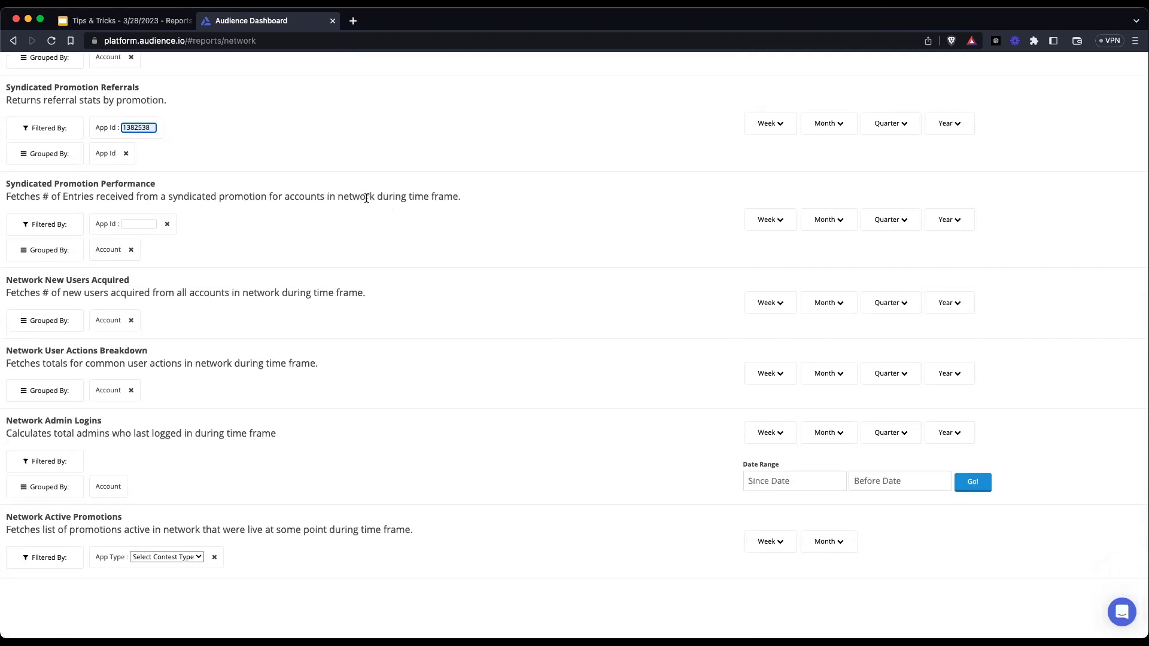
click(142, 224)
click(48, 323)
click(131, 320)
click(66, 324)
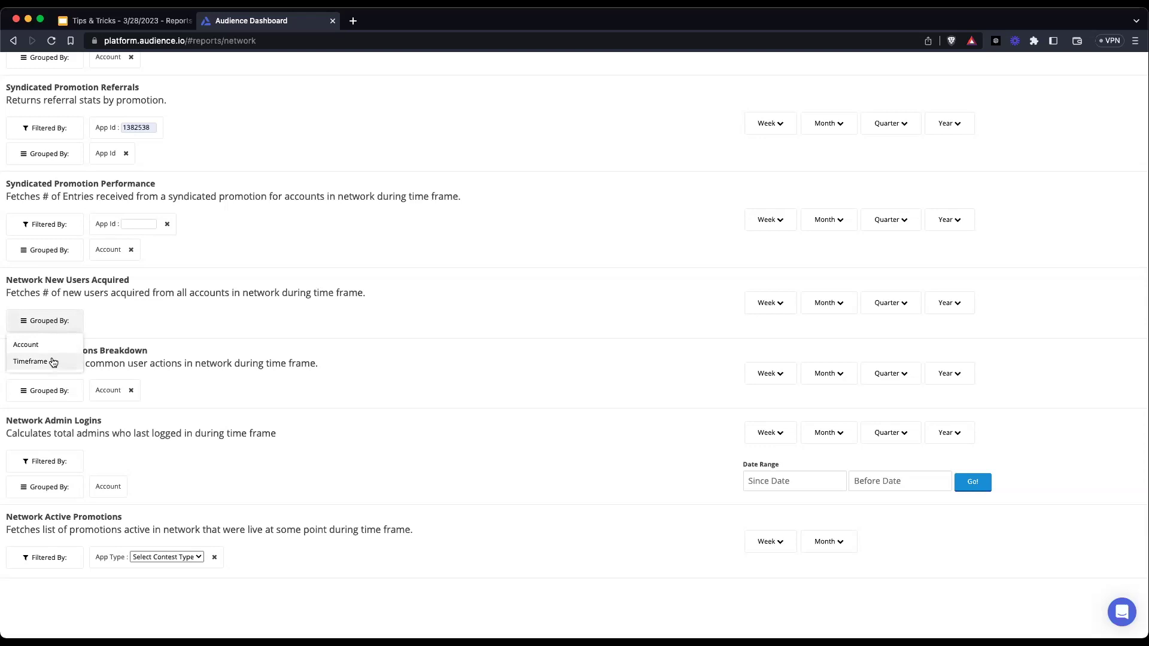
click(52, 359)
Try a Month timeframe grouping for Network New Users Acquired and check its year and week options.
click(159, 320)
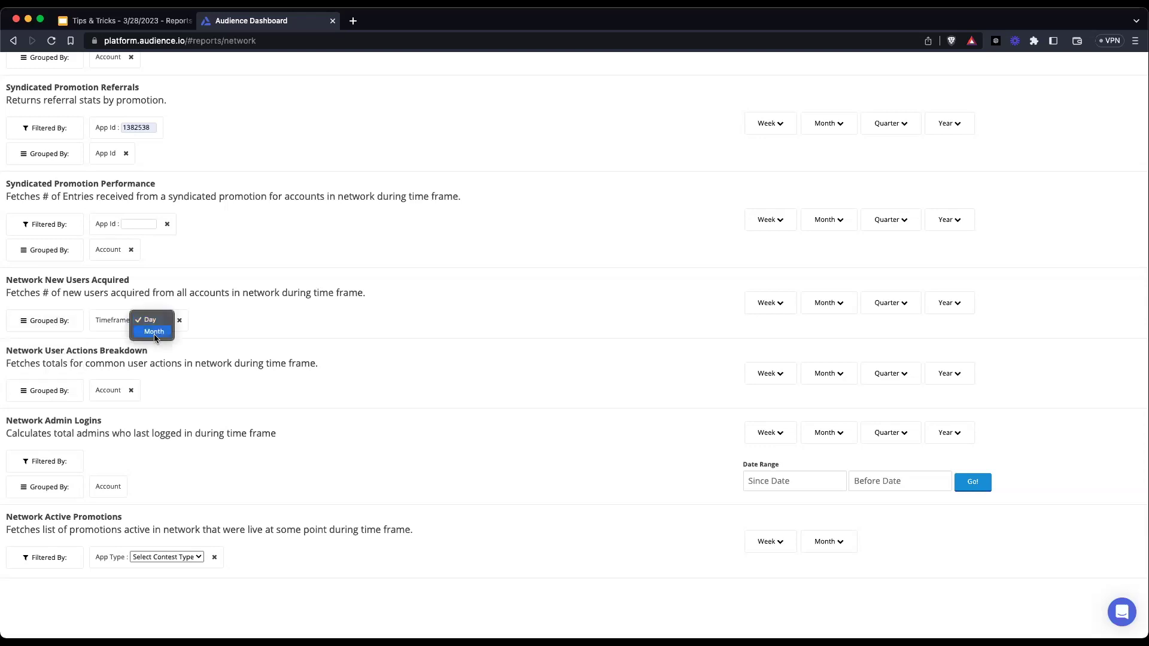
click(154, 332)
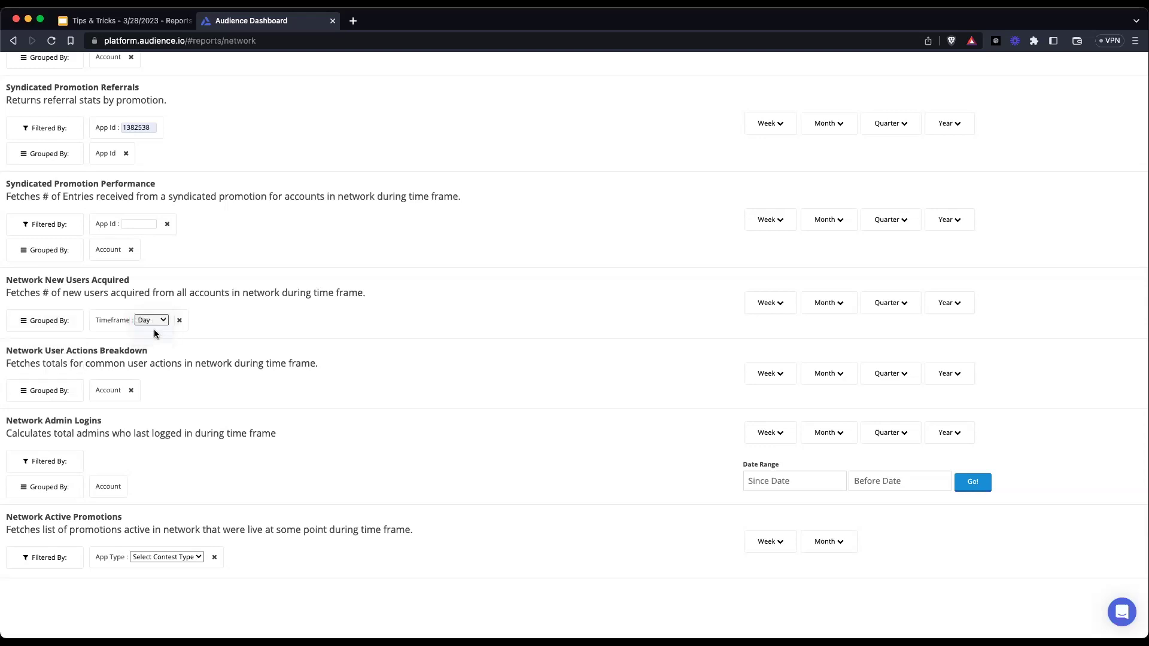
click(154, 321)
click(250, 302)
click(948, 302)
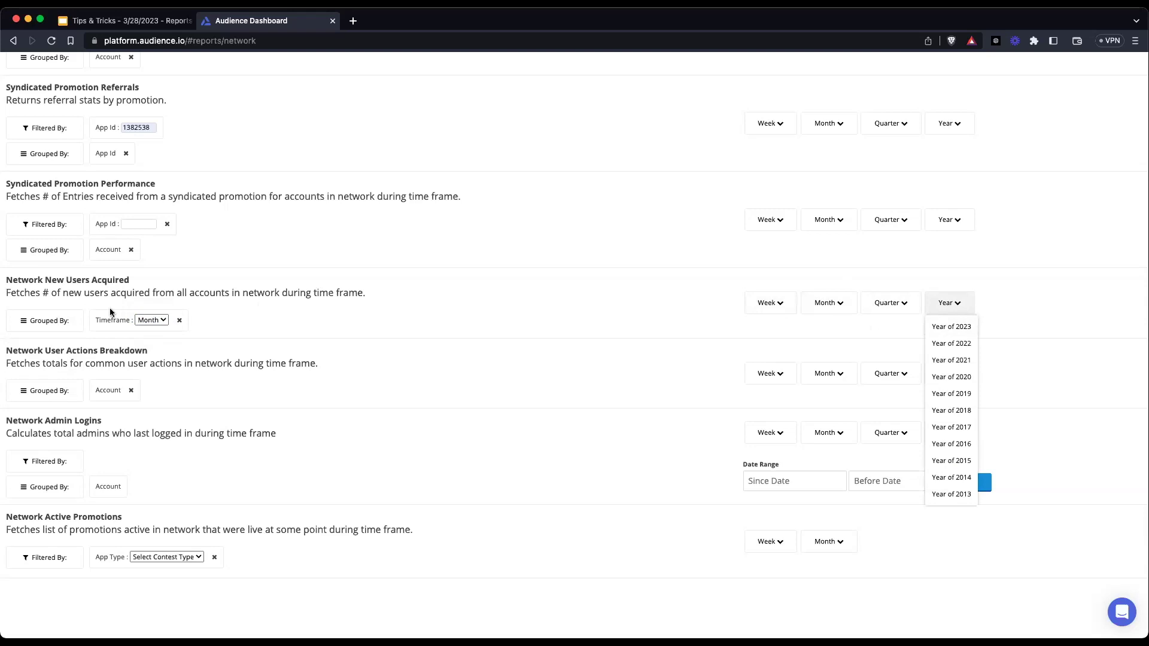
click(767, 304)
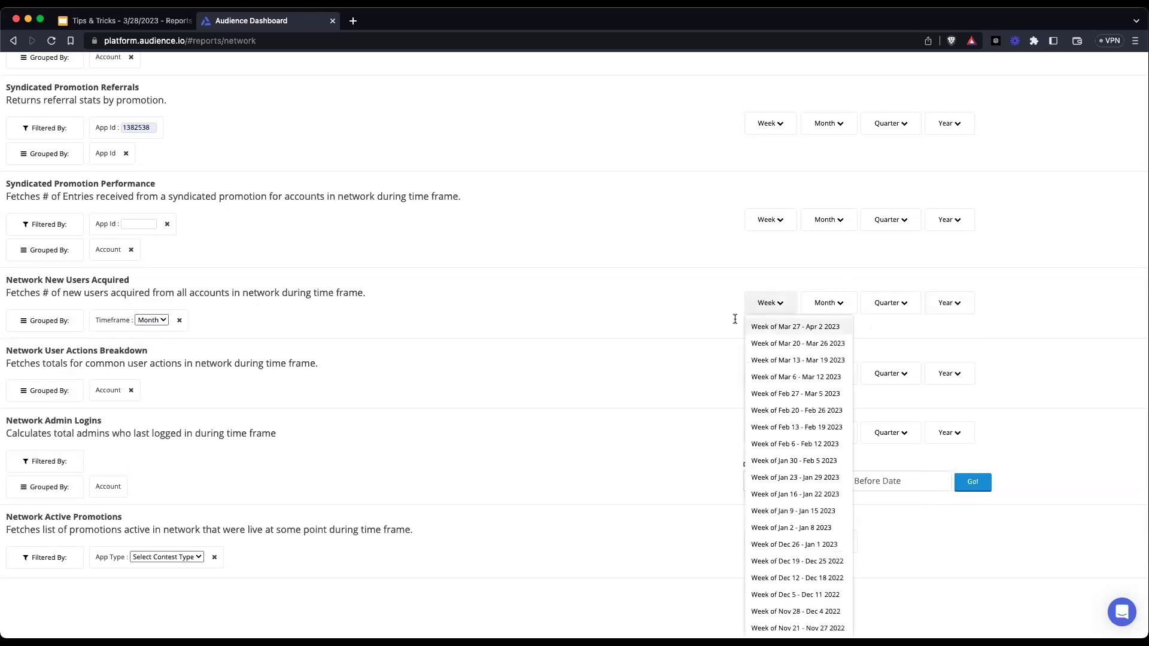
click(783, 328)
click(232, 378)
Group Network New Users Acquired by Day, and fetch and examine the report for the week of Jan 30 - Feb 5 2023.
click(152, 320)
click(154, 308)
click(767, 311)
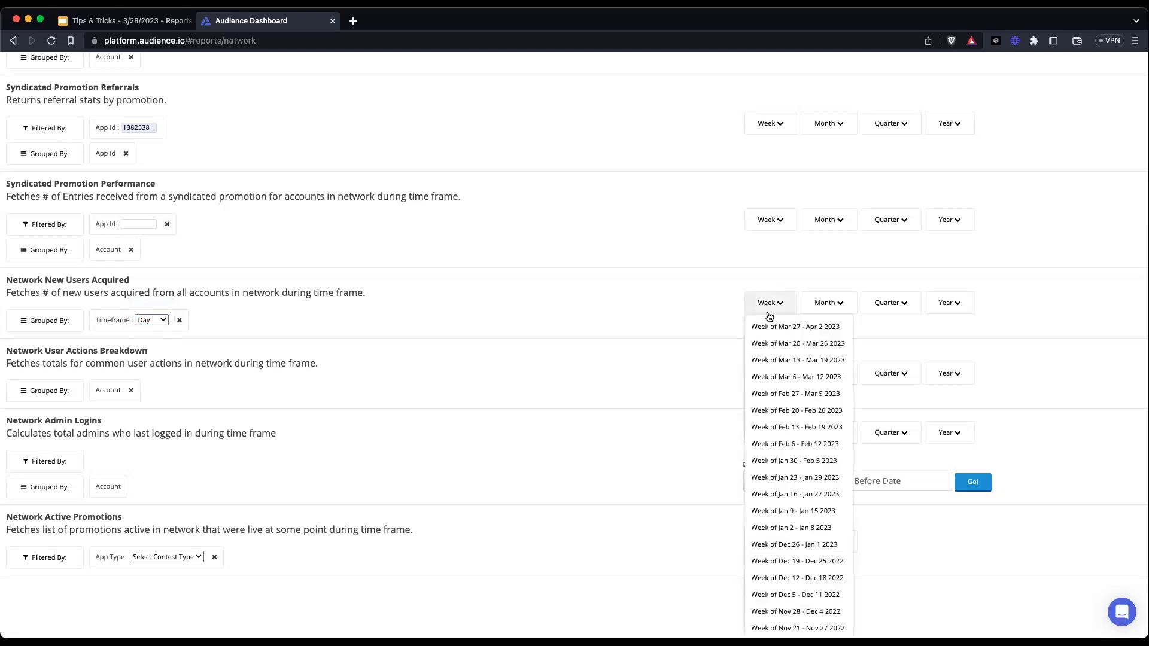
click(795, 458)
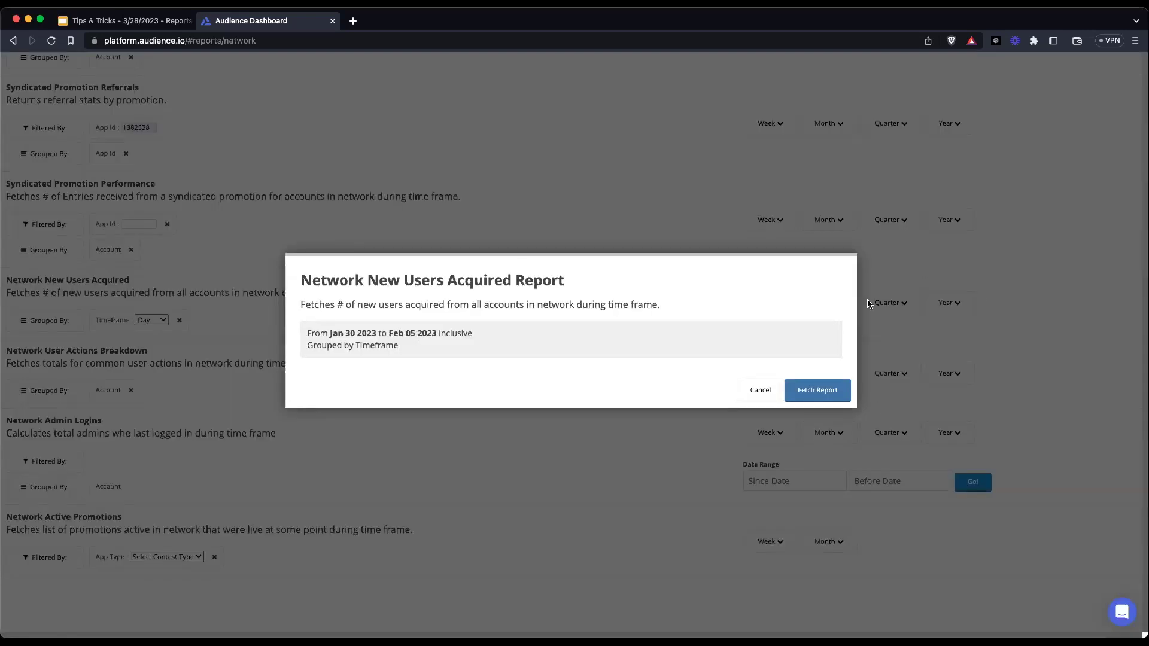
click(817, 390)
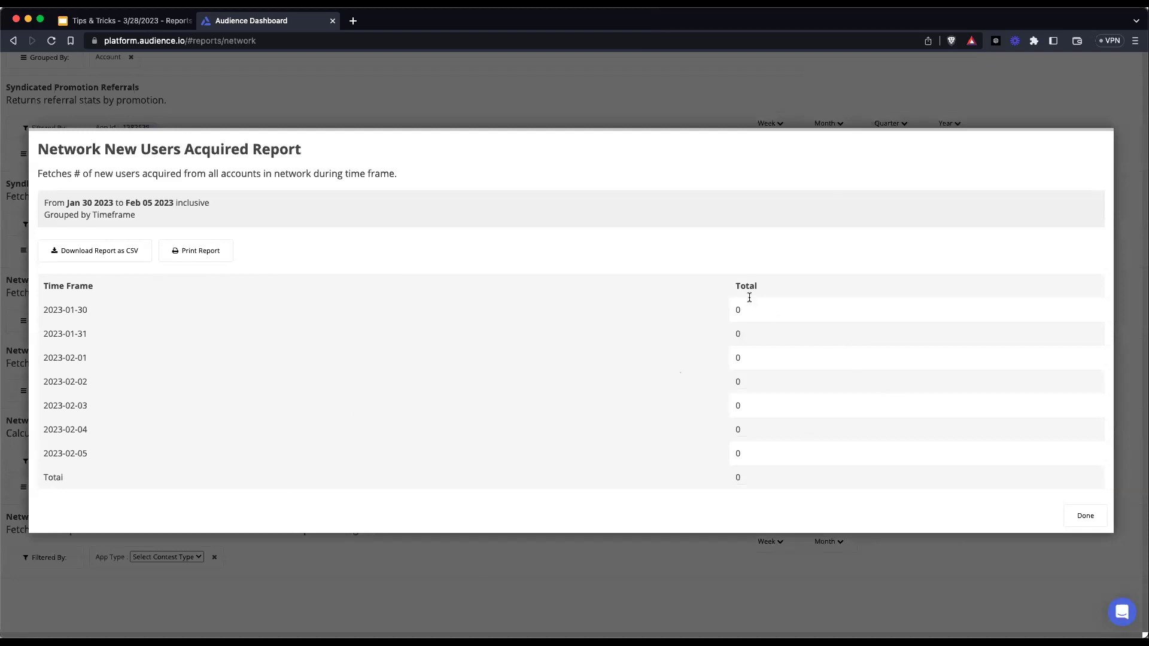
click(1083, 520)
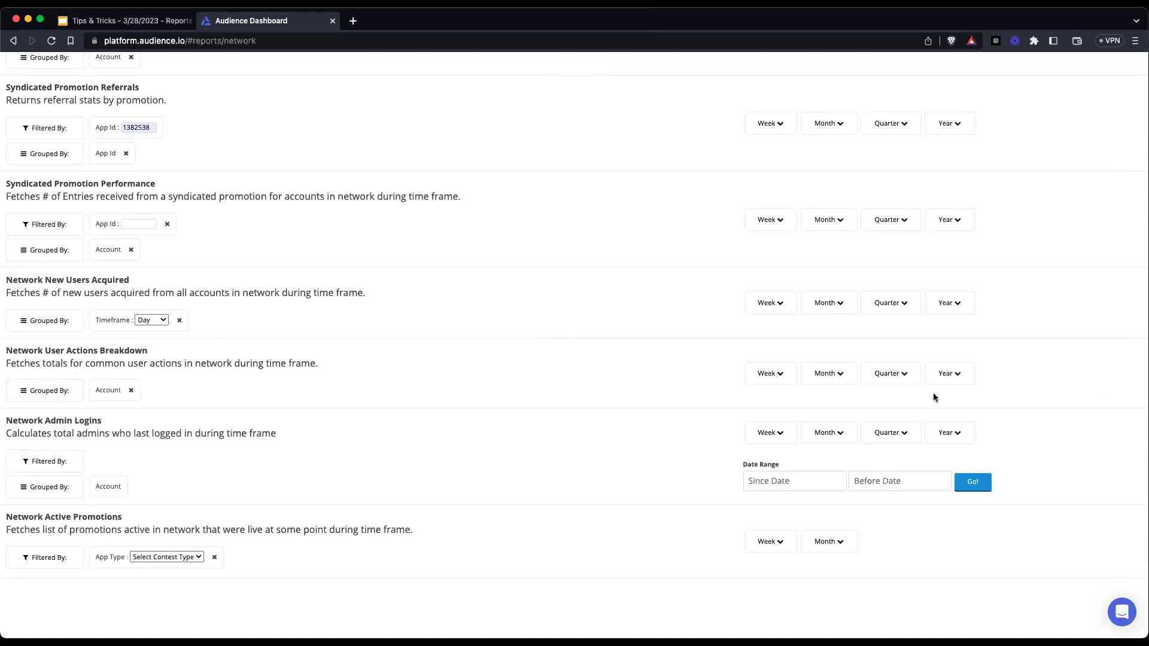
Fetch the Network User Actions Breakdown report for the year of 2023, examine its action columns and close it.
click(943, 389)
click(942, 398)
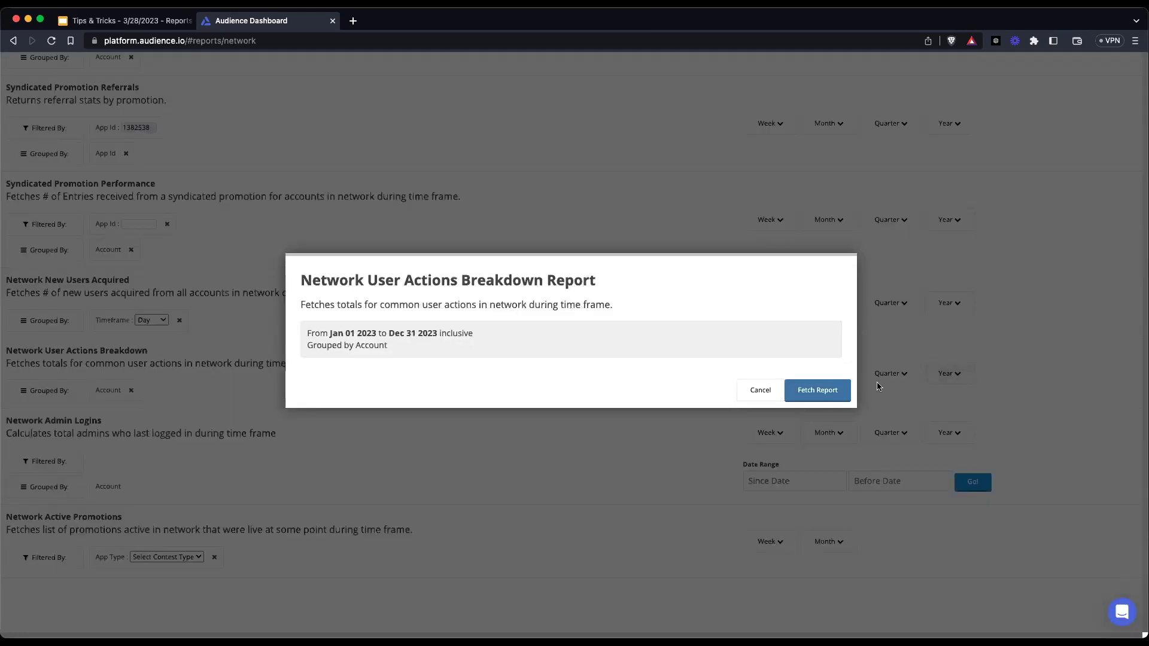
click(829, 392)
drag(129, 298, 1099, 310)
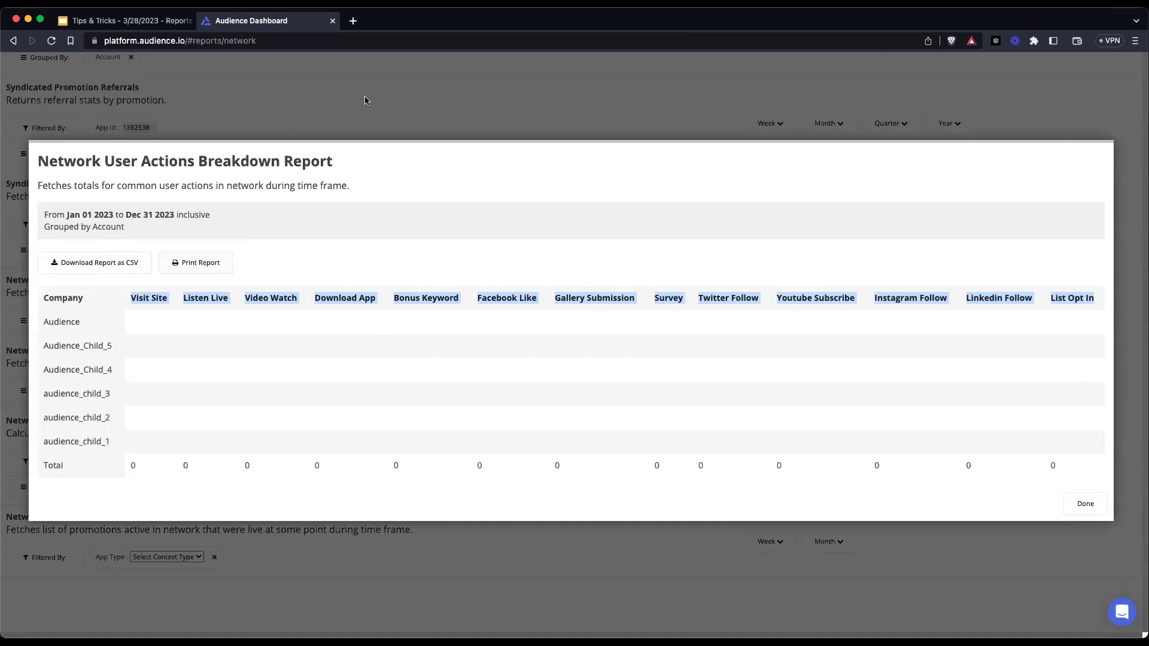
click(335, 120)
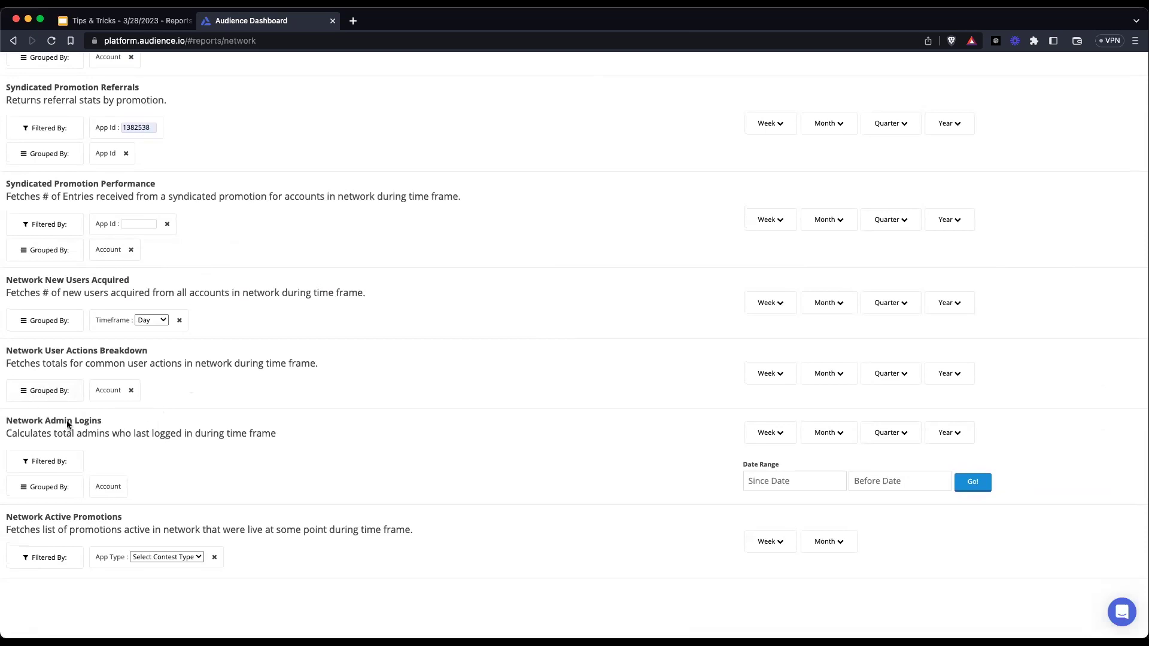
Add a Logins >= filter with the value 10 to the Network Admin Logins report.
click(71, 464)
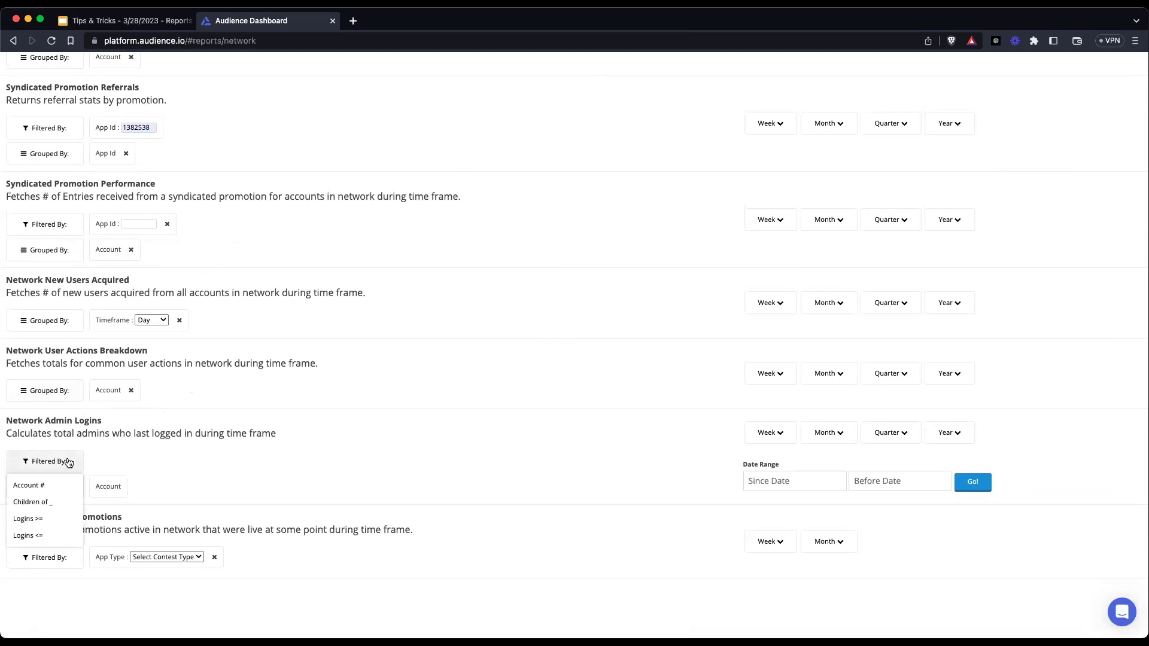
click(62, 519)
click(149, 460)
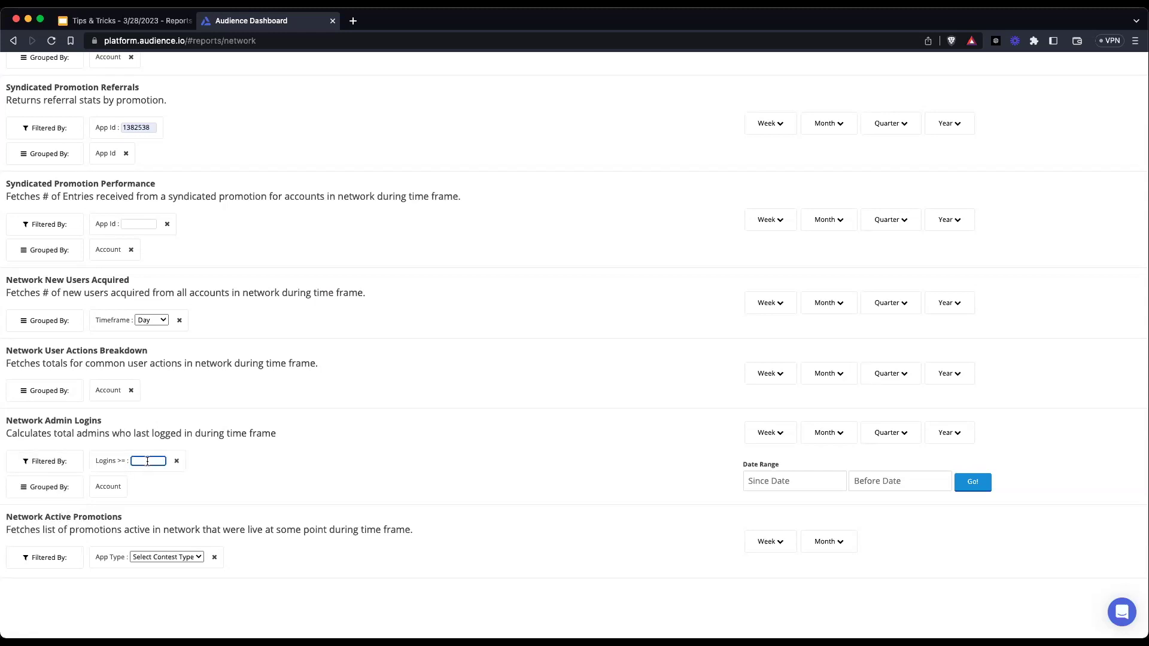
text(10)
click(830, 434)
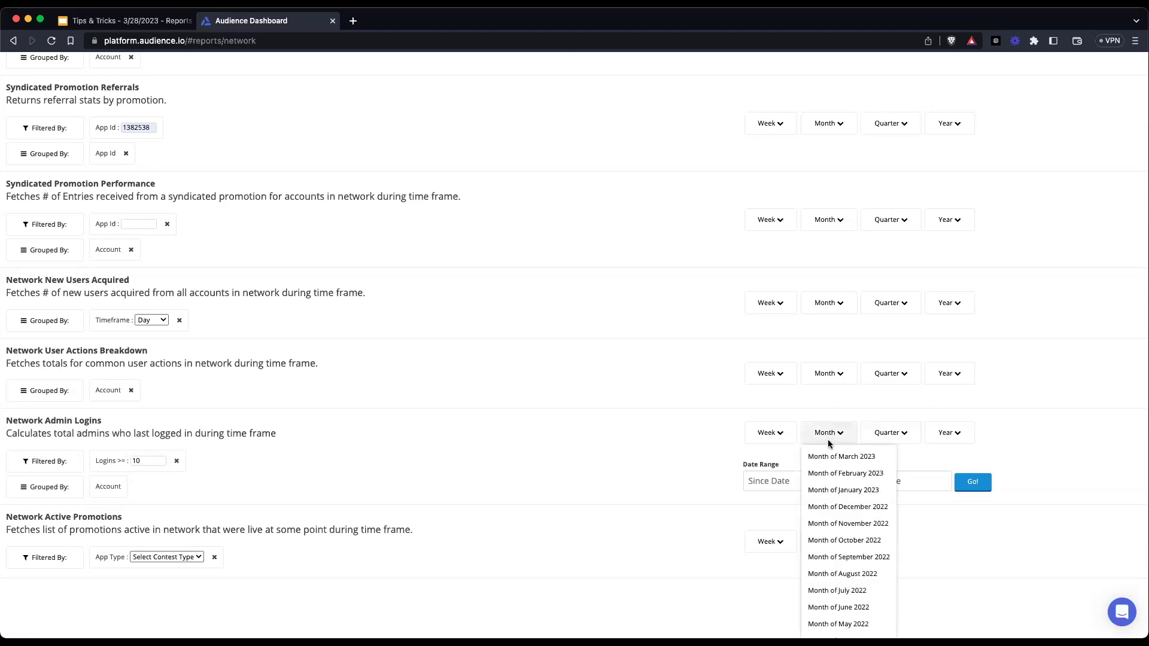
click(827, 455)
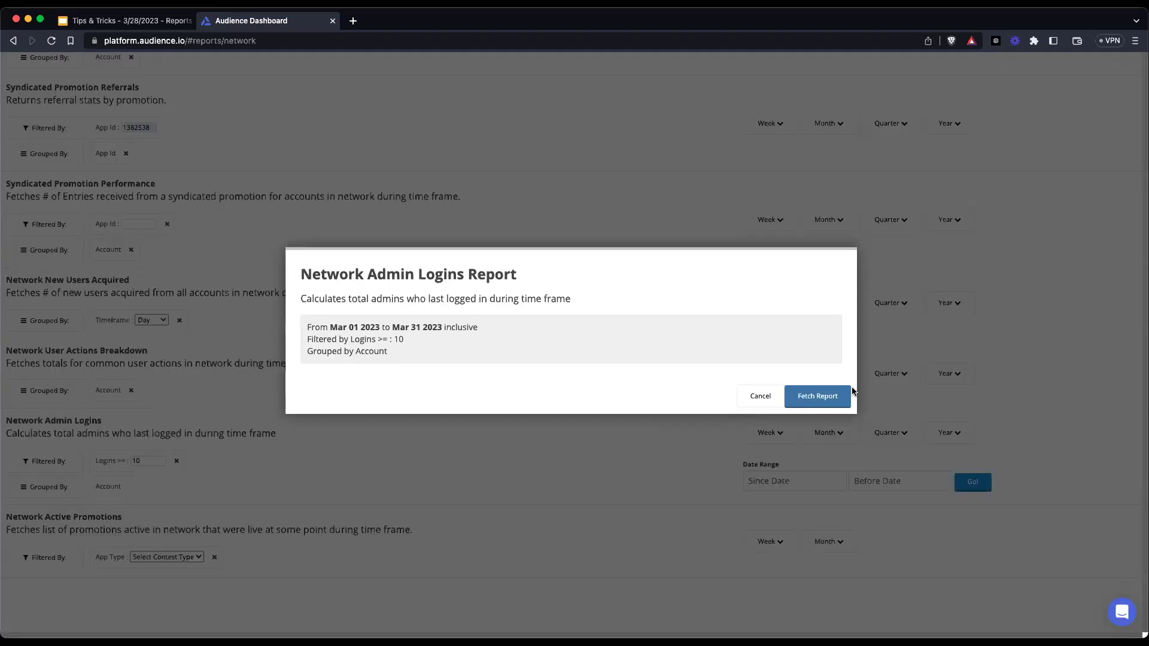
click(775, 398)
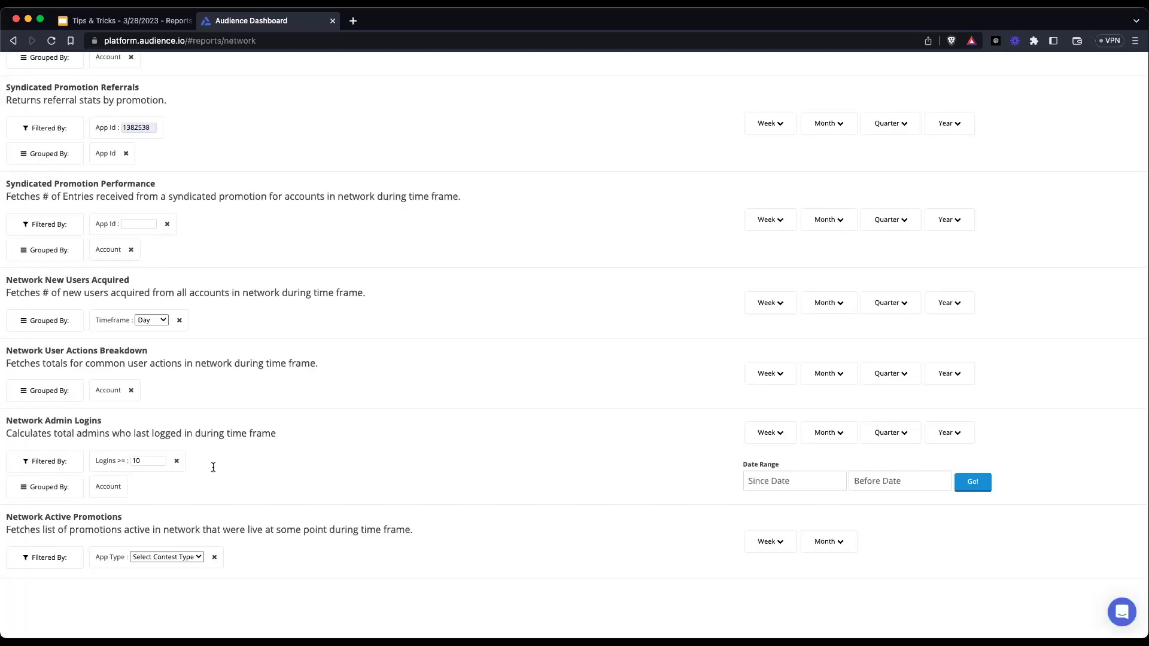
Fetch the Network Admin Logins report for March 2023, examine it and close it.
click(827, 433)
click(824, 456)
click(841, 399)
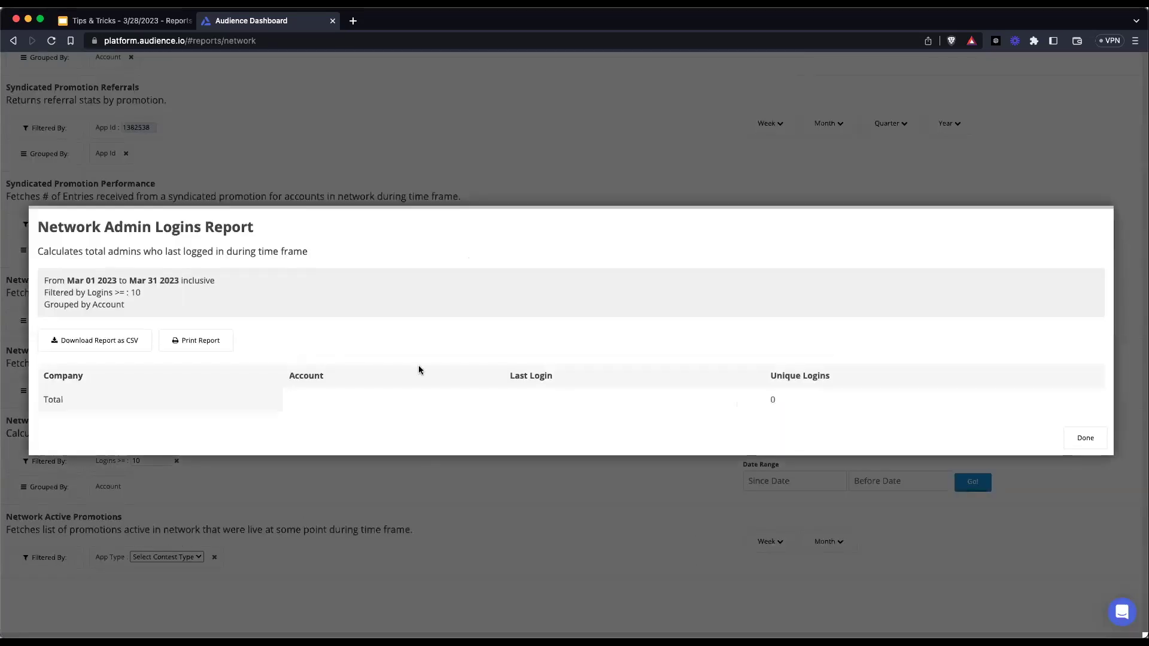
click(425, 181)
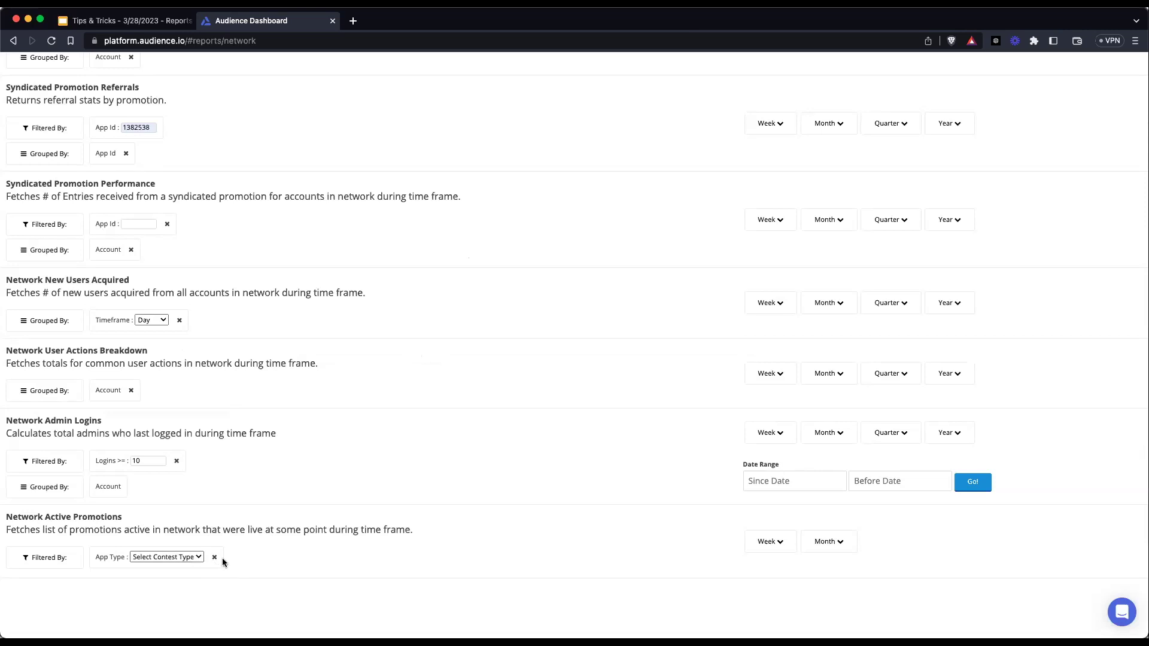
Filter the Network Active Promotions report by the Sweepstakes app type and look through its available months.
click(192, 558)
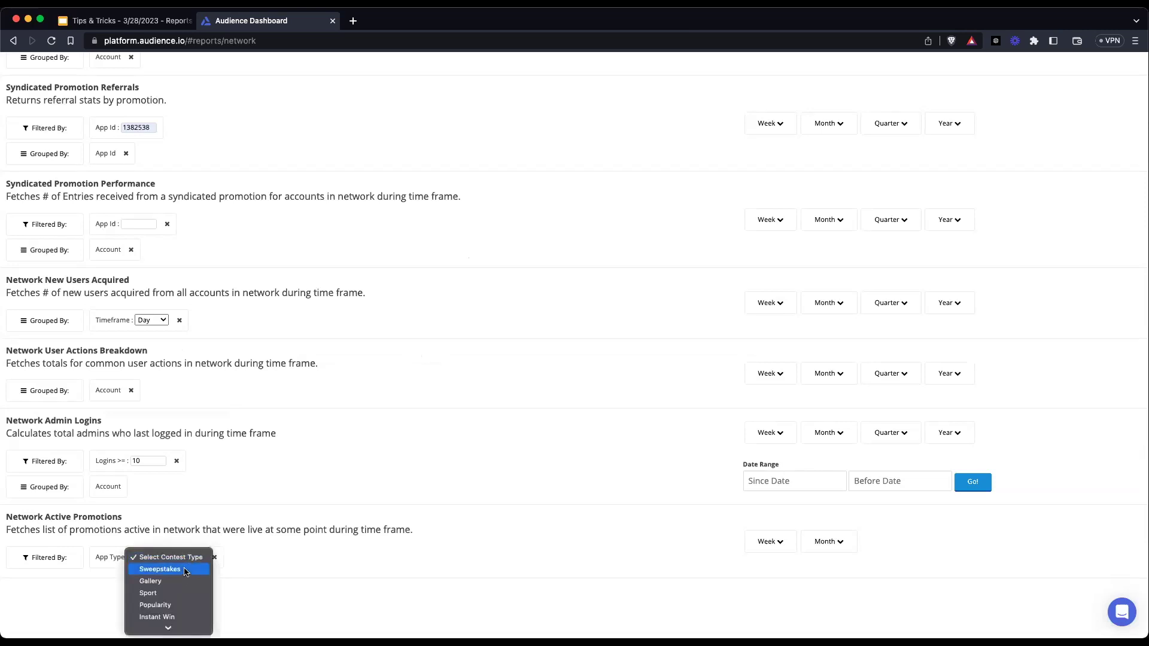
click(184, 570)
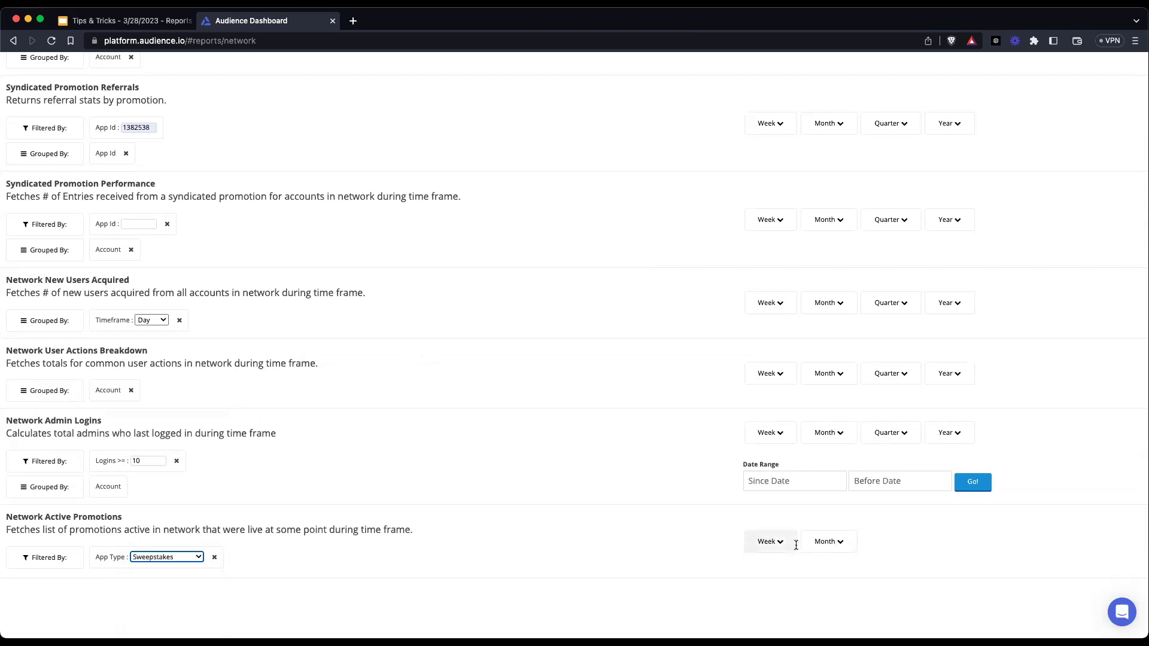
click(828, 542)
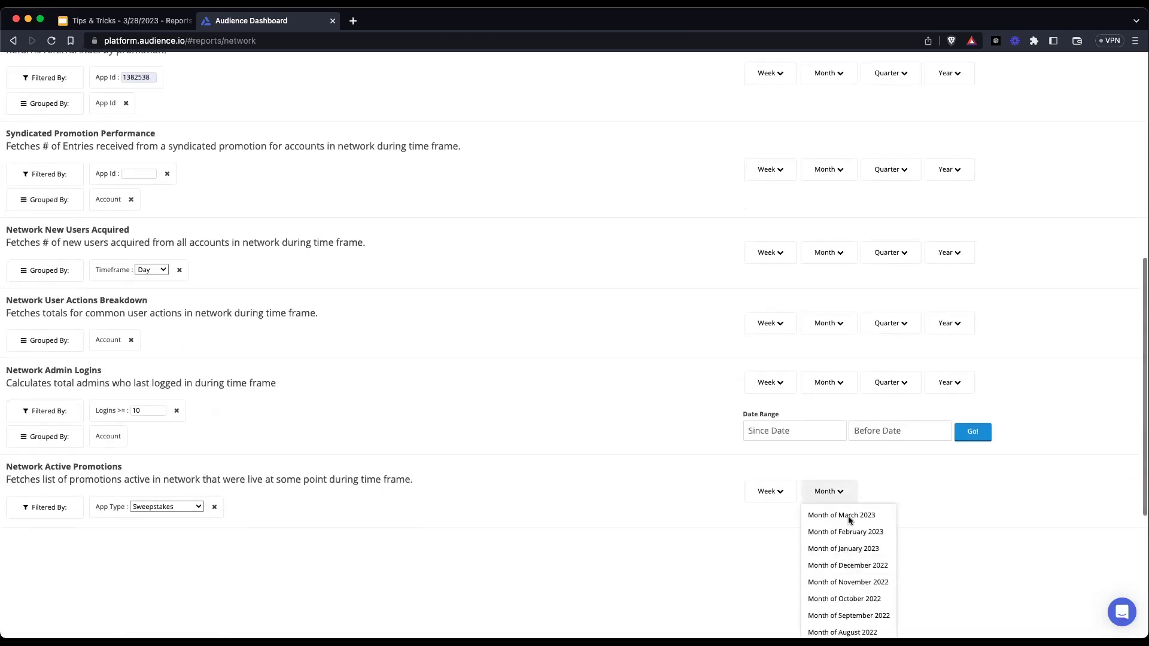
scroll(836, 545, down, 3)
scroll(924, 393, up, 3)
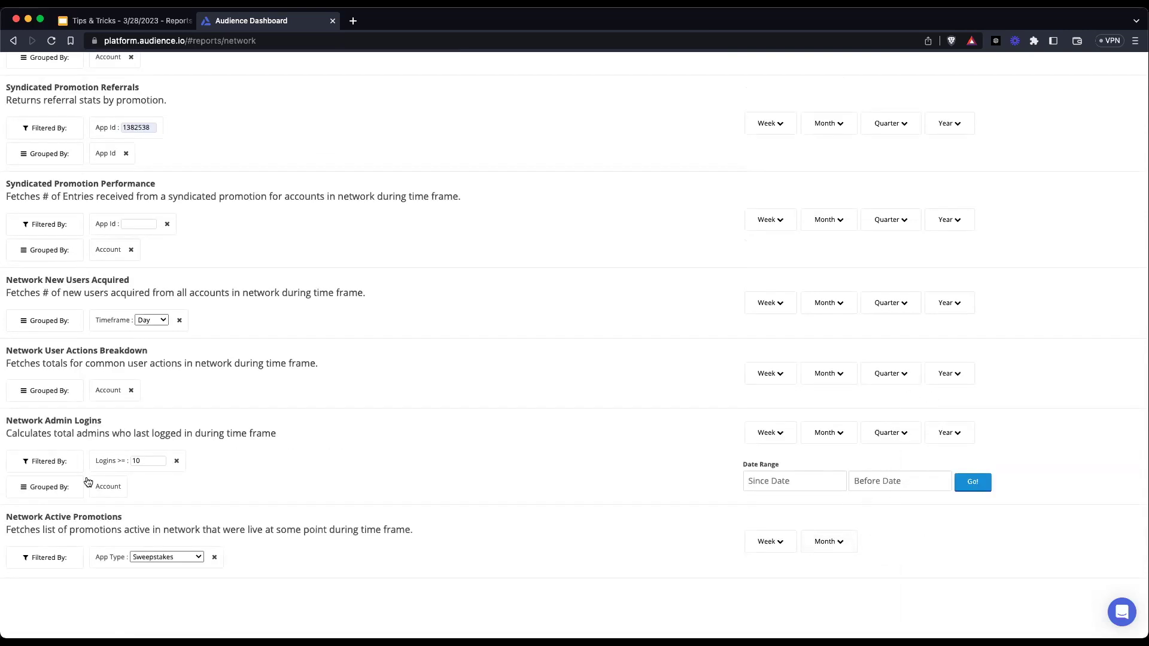
click(845, 544)
scroll(847, 547, down, 3)
click(686, 391)
Switch to the Tips & Tricks Reports presentation in Google Slides and start its slideshow at the First-Party Data slide.
scroll(540, 388, up, 2)
scroll(541, 388, up, 5)
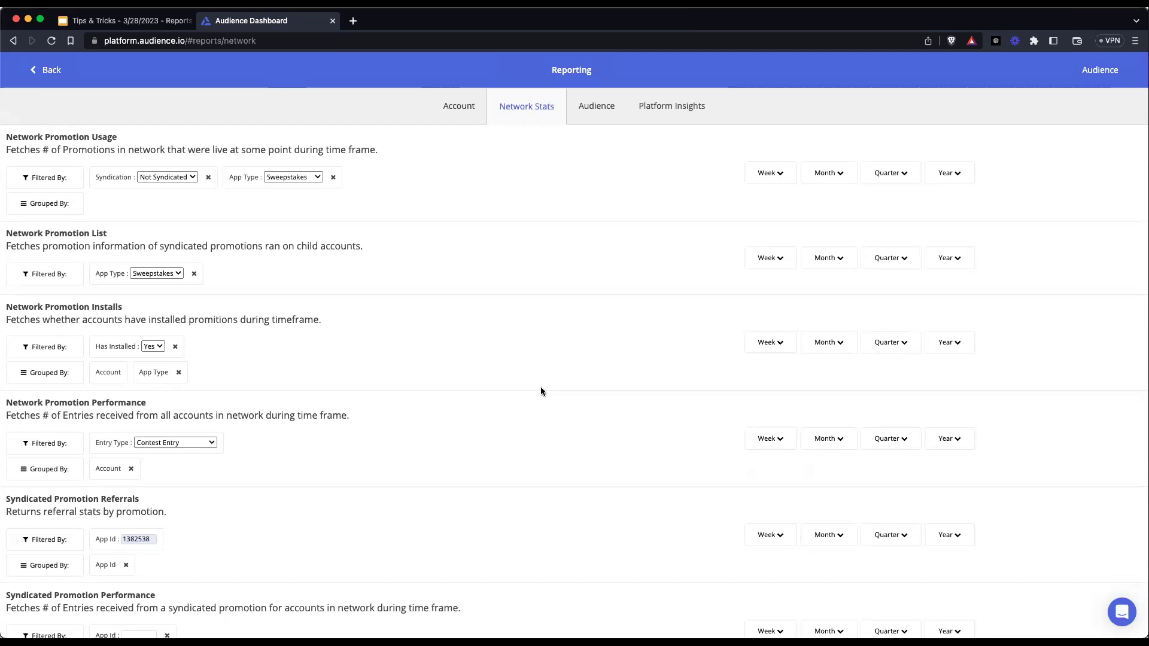
click(127, 28)
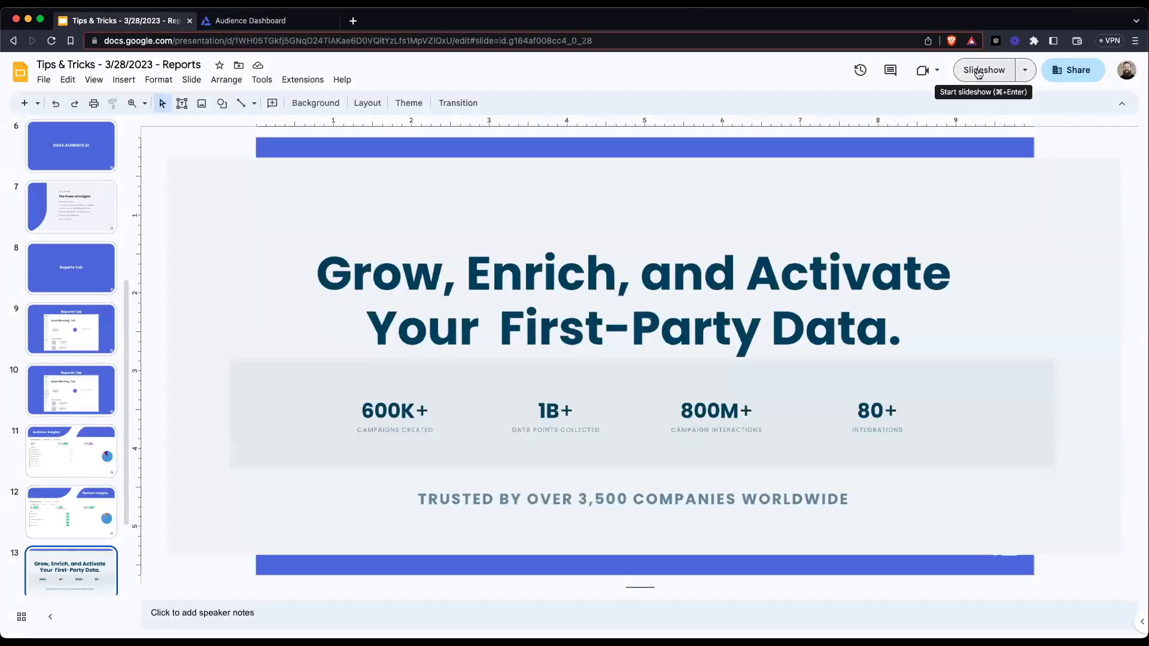
click(978, 73)
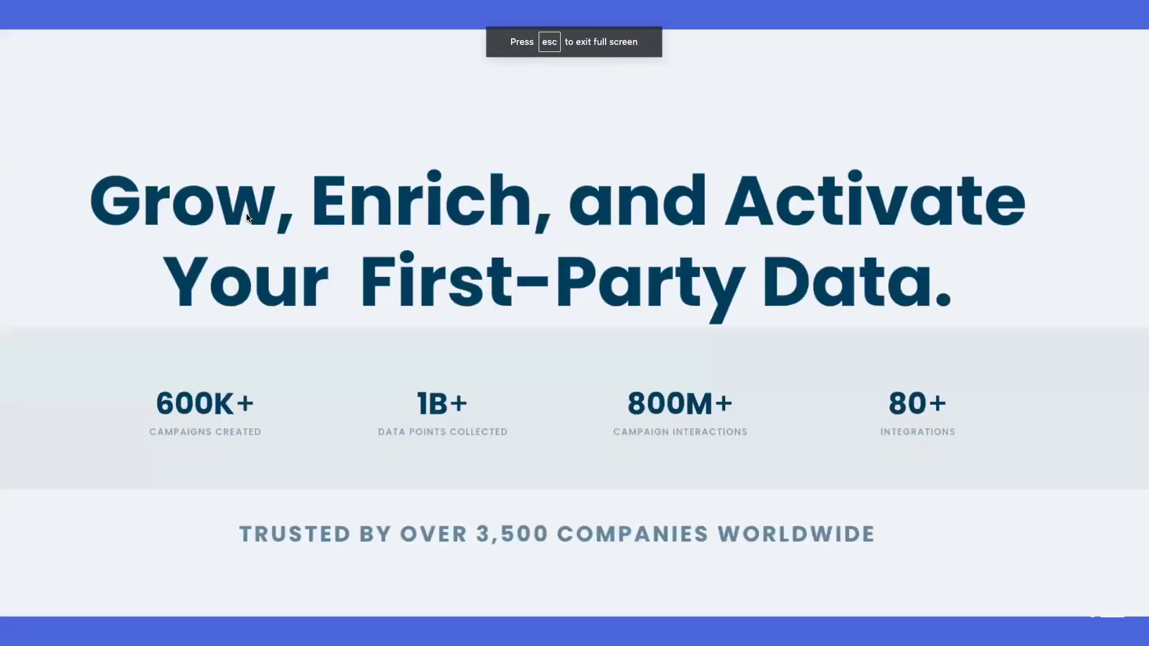